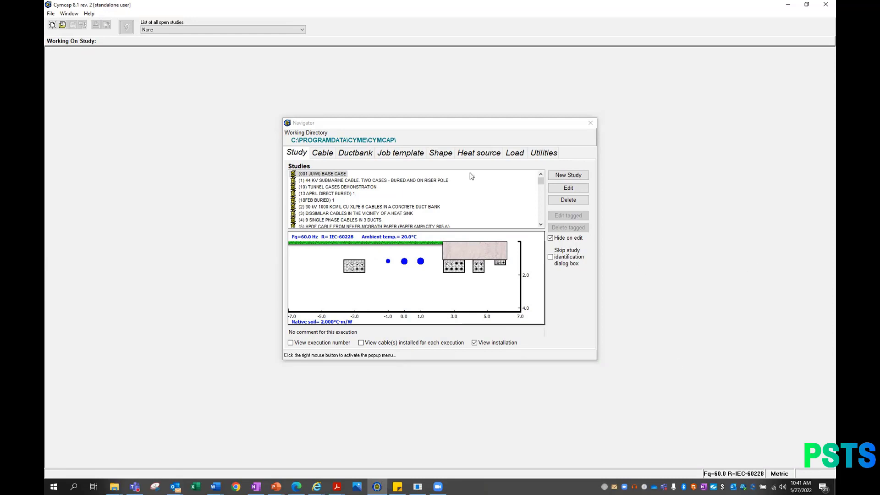
- Close the Navigator window and open it again
{"action": "left_click_drag", "start_coordinate": [442, 124], "coordinate": [449, 115]}
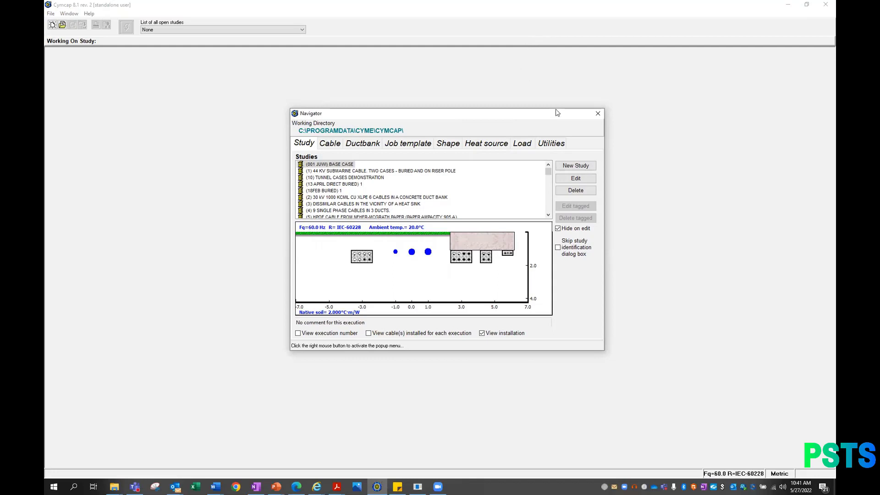
{"action": "left_click_drag", "start_coordinate": [507, 120], "coordinate": [490, 117]}
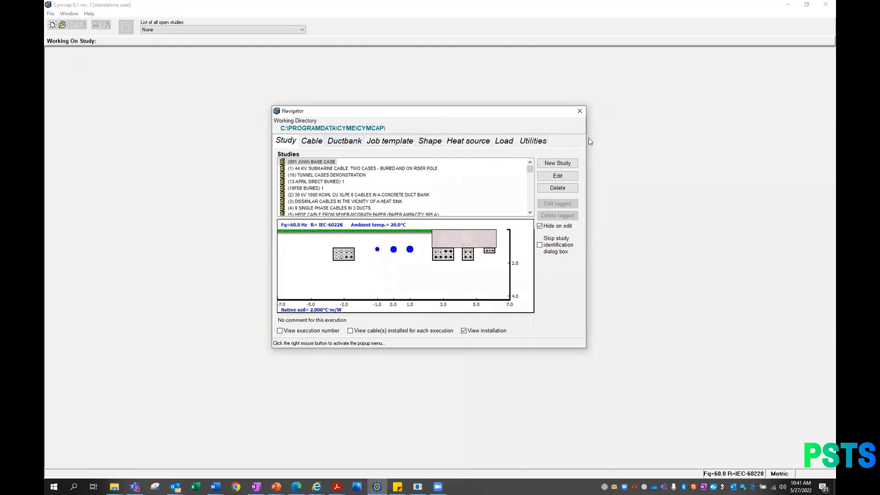
{"action": "left_click", "coordinate": [580, 111]}
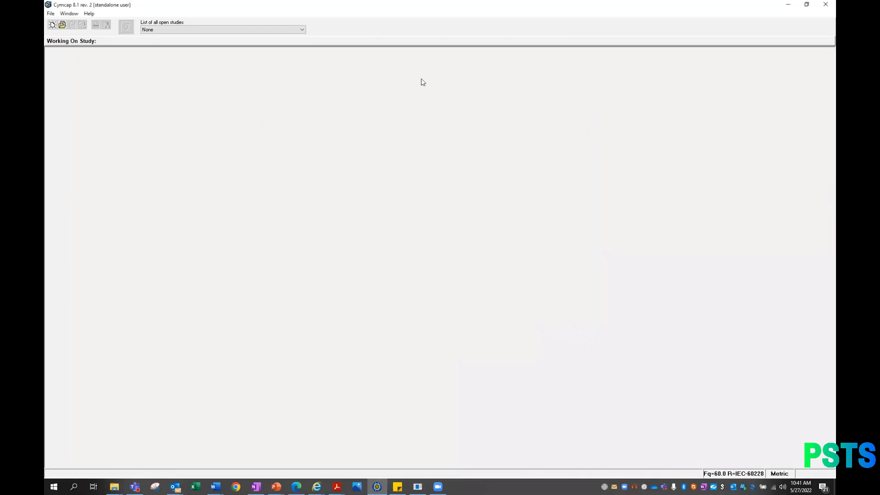
{"action": "left_click", "coordinate": [63, 26]}
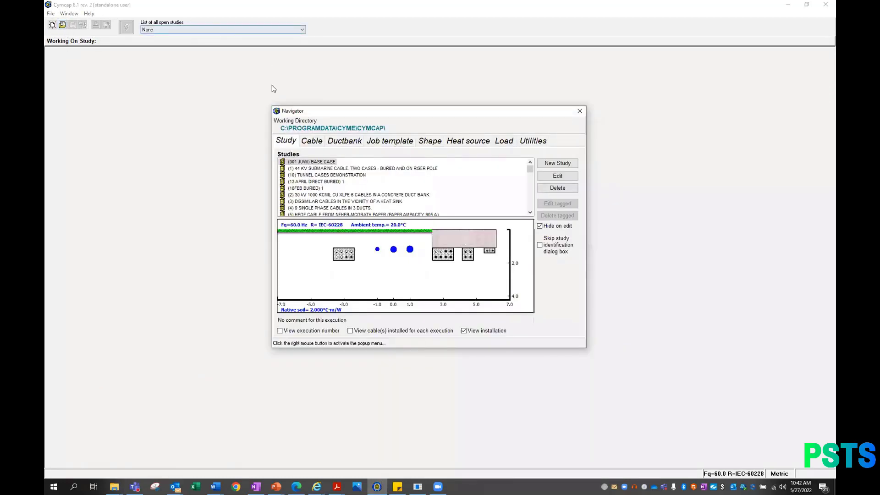
- Look through the Navigator's Cable, Ductbank, Job template, Shape, Heat source and Load libraries, then return to the studies
{"action": "left_click", "coordinate": [311, 143]}
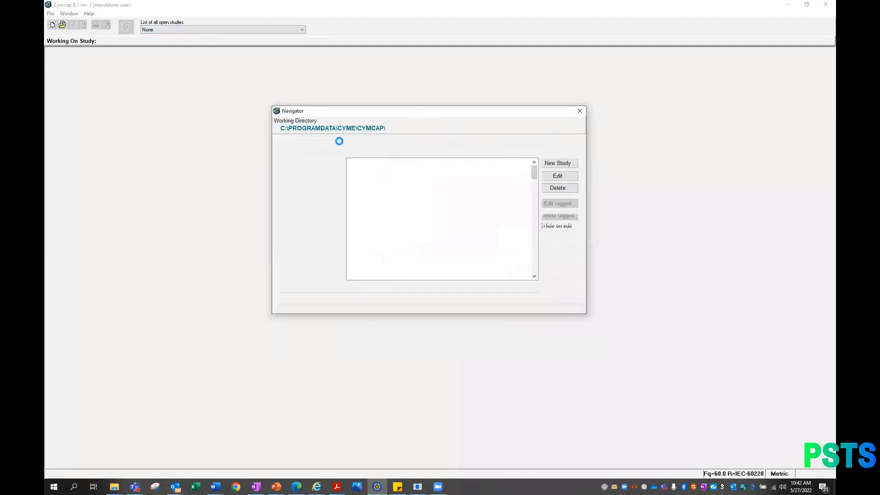
{"action": "left_click", "coordinate": [351, 140]}
{"action": "left_click", "coordinate": [388, 142]}
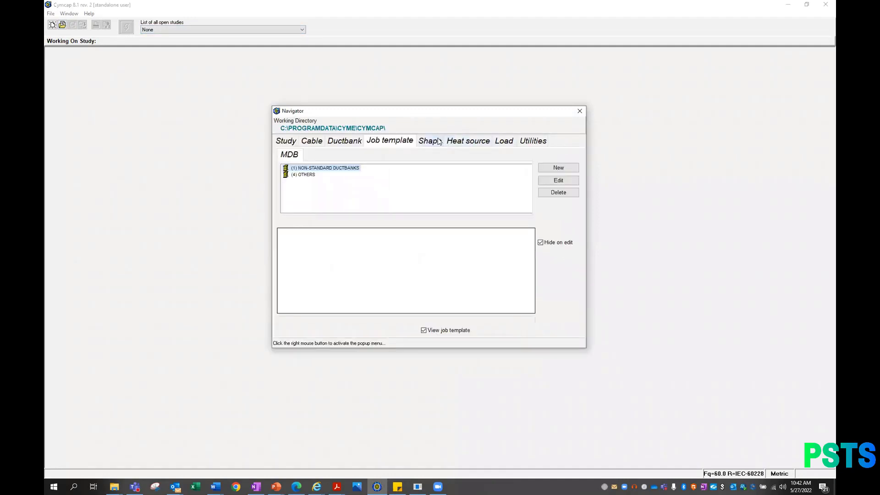
{"action": "left_click", "coordinate": [429, 140]}
{"action": "left_click", "coordinate": [463, 143]}
{"action": "left_click", "coordinate": [506, 144]}
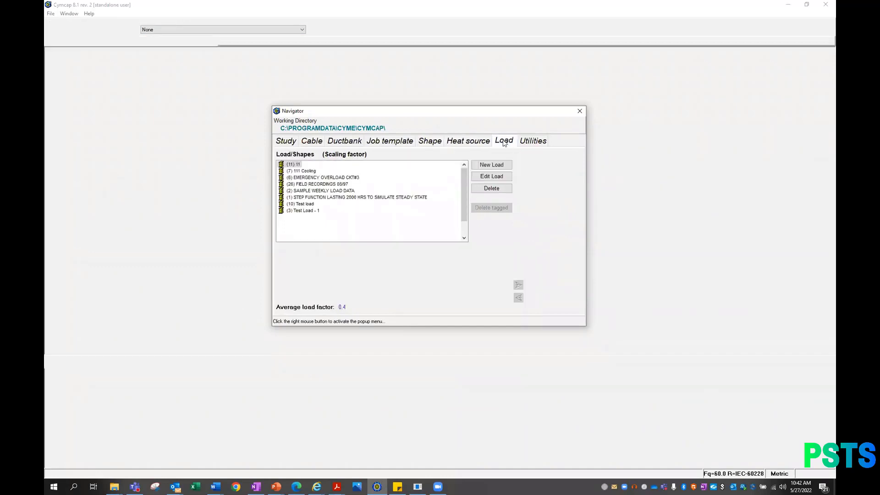
{"action": "left_click", "coordinate": [316, 143]}
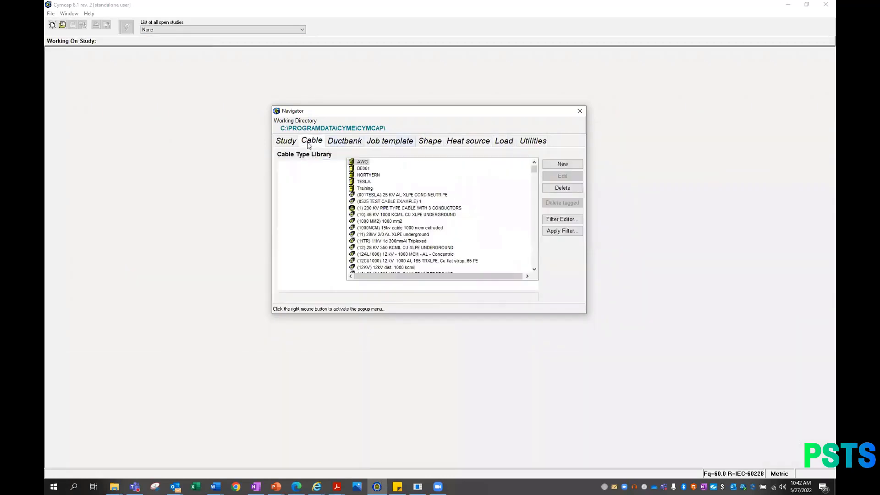
{"action": "left_click", "coordinate": [293, 142]}
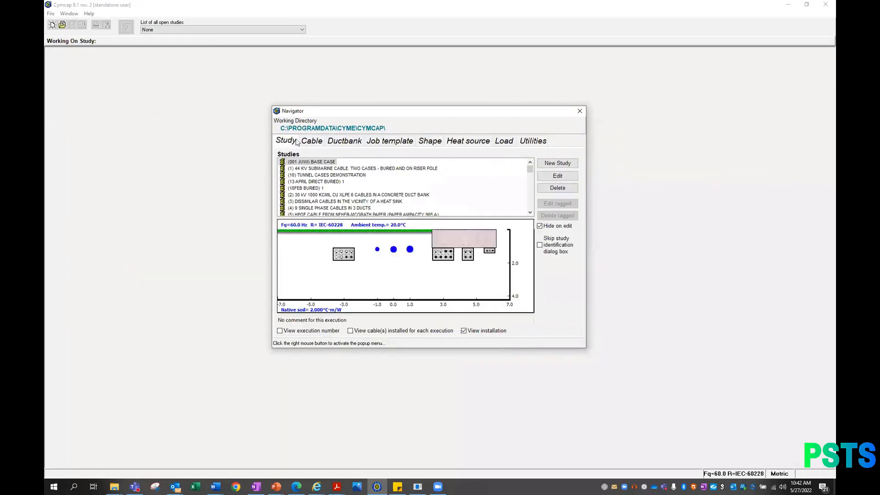
- Expand the TUNNEL CASES DEMONSTRATION study and preview its Many Circuits, On the Wall and On the Floor executions
{"action": "left_click", "coordinate": [312, 169]}
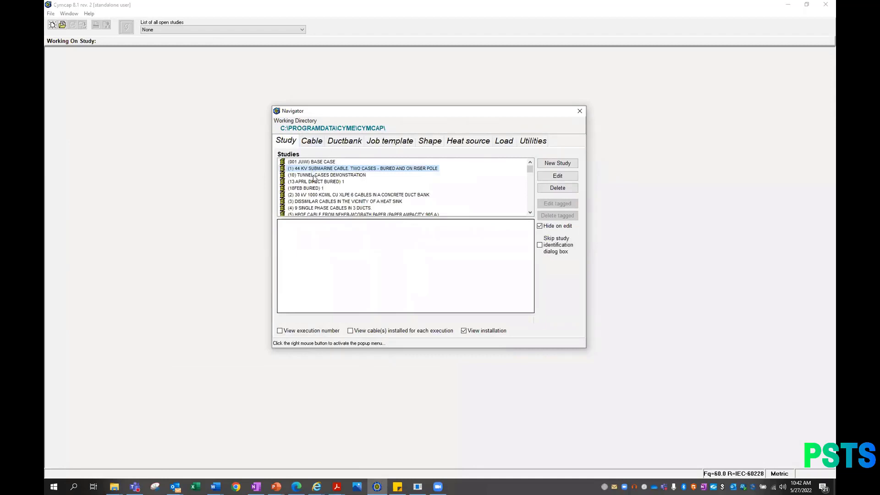
{"action": "double_click", "coordinate": [314, 175]}
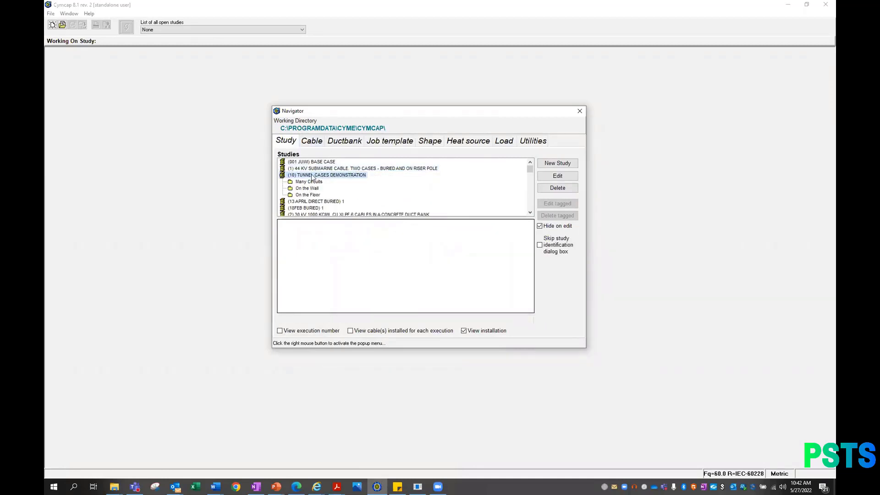
{"action": "left_click", "coordinate": [314, 182]}
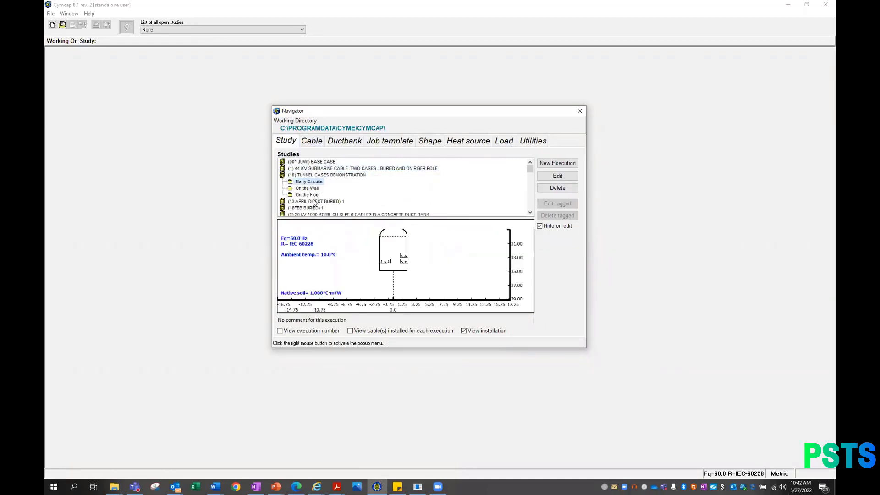
{"action": "left_click", "coordinate": [305, 189]}
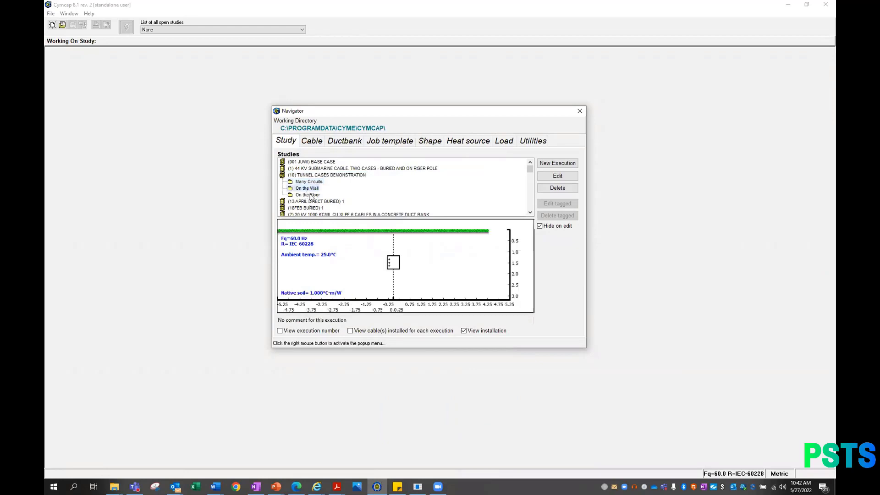
{"action": "left_click", "coordinate": [312, 196]}
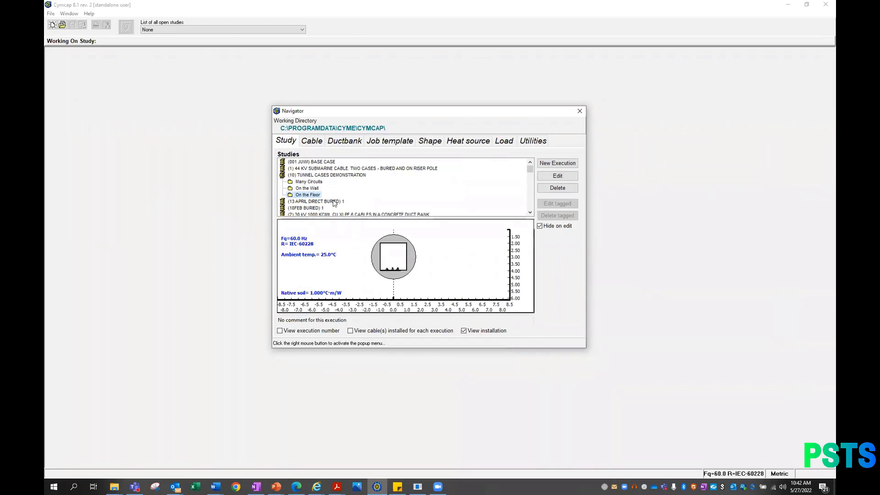
{"action": "left_click", "coordinate": [335, 177]}
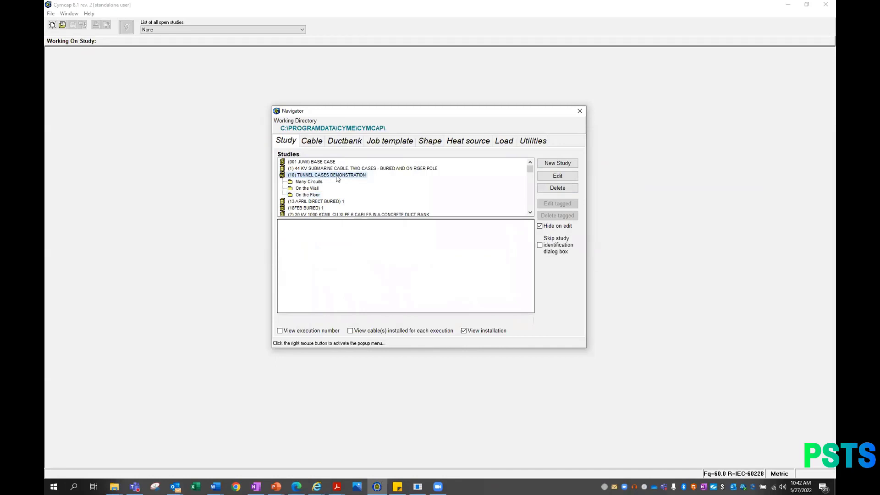
{"action": "left_click", "coordinate": [313, 183]}
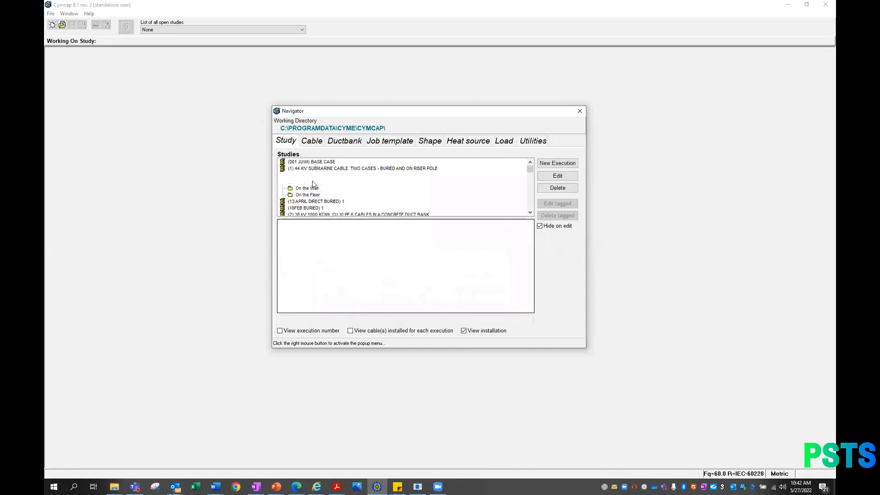
{"action": "left_click", "coordinate": [316, 189]}
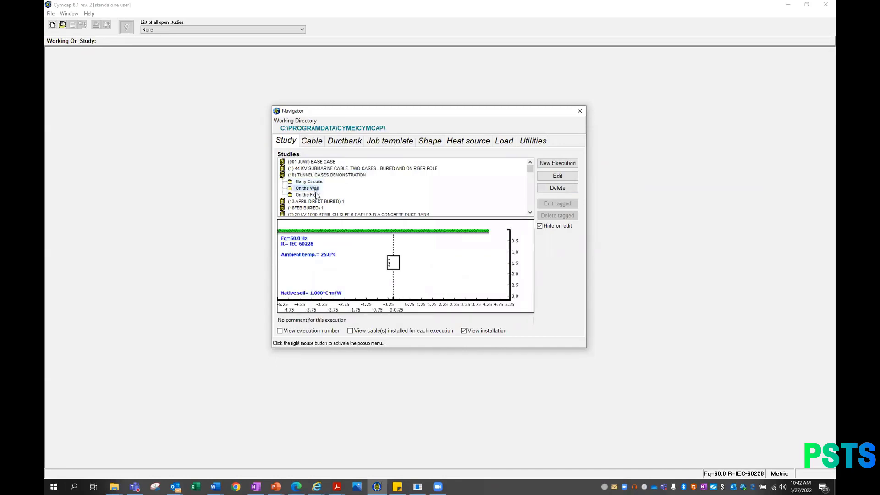
{"action": "left_click", "coordinate": [316, 195]}
{"action": "left_click", "coordinate": [315, 182]}
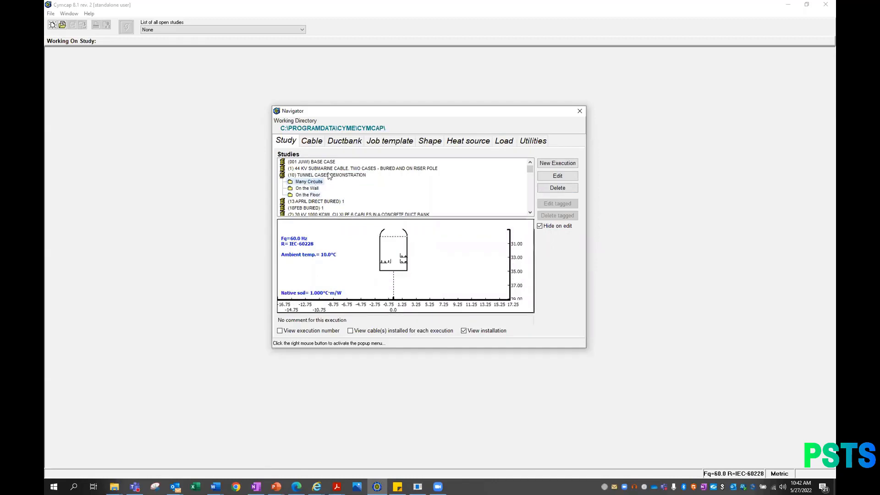
{"action": "left_click", "coordinate": [329, 175]}
- Expand the 13 APRIL DIRECT BURIED study and preview its executions 1 and 2
{"action": "left_click", "coordinate": [318, 202]}
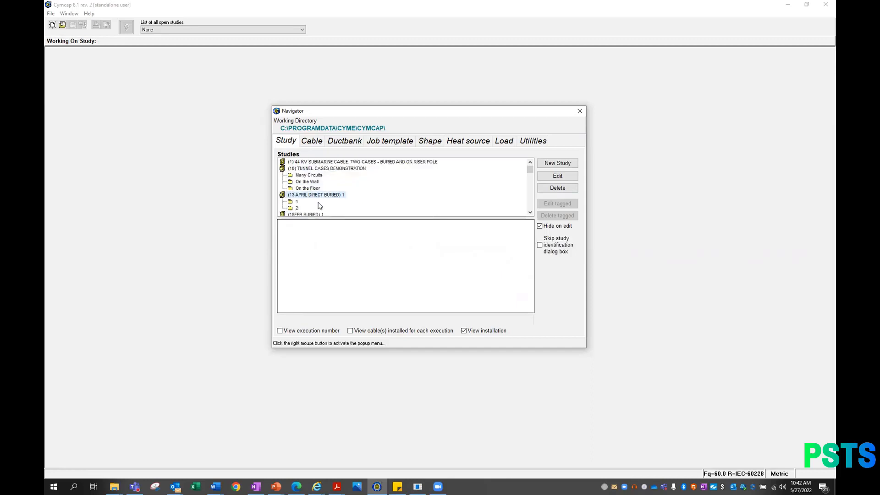
{"action": "left_click", "coordinate": [296, 201]}
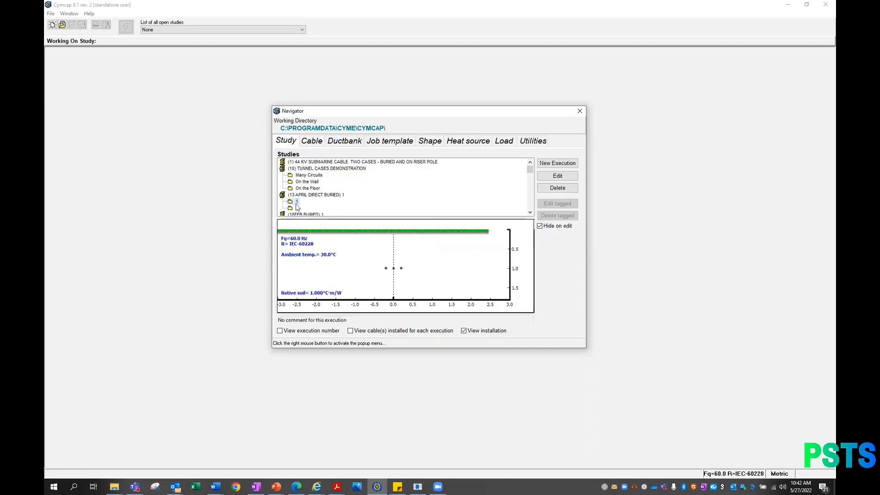
{"action": "left_click", "coordinate": [293, 209]}
- Open the cable type library and preview cables 1000MCM, 11, 12 and 12CU1000
{"action": "left_click", "coordinate": [316, 142]}
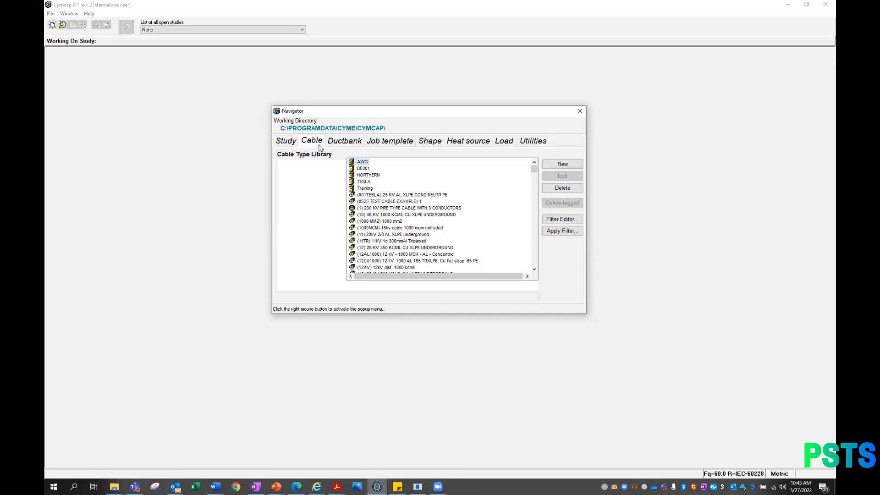
{"action": "left_click", "coordinate": [397, 228]}
{"action": "left_click", "coordinate": [397, 234]}
{"action": "left_click", "coordinate": [399, 248]}
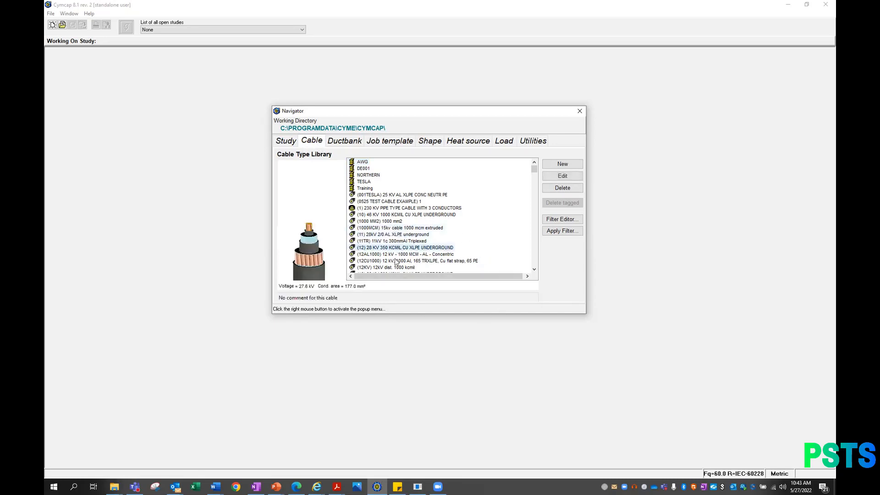
{"action": "left_click", "coordinate": [396, 261]}
- Preview cables further down the library, including the 230 kV 2500 Al and the 28 kV 750 kcmil Cu XLPE cables
{"action": "scroll", "coordinate": [397, 261], "scroll_direction": "down", "scroll_amount": 4}
{"action": "left_click", "coordinate": [398, 222]}
{"action": "left_click", "coordinate": [401, 234]}
{"action": "left_click", "coordinate": [400, 254]}
{"action": "left_click", "coordinate": [402, 267]}
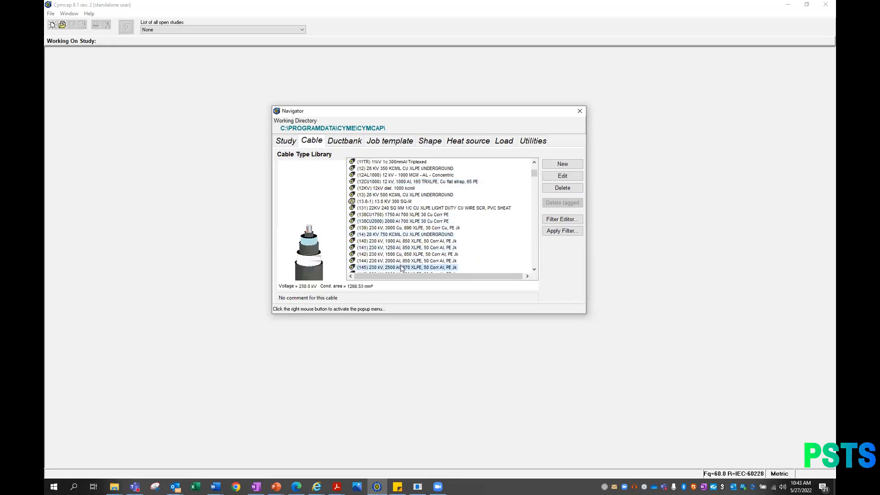
{"action": "left_click", "coordinate": [402, 247]}
{"action": "left_click", "coordinate": [399, 234]}
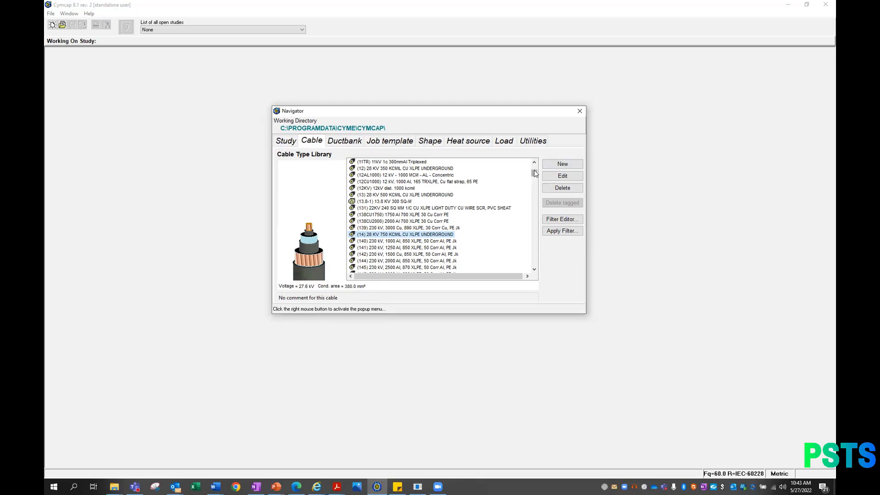
- Preview the 1000 mm2, 138CU1750 and 11 kV 300 mm Al triplexed cables for comparison
{"action": "left_click_drag", "start_coordinate": [534, 173], "coordinate": [532, 169]}
{"action": "left_click", "coordinate": [389, 222]}
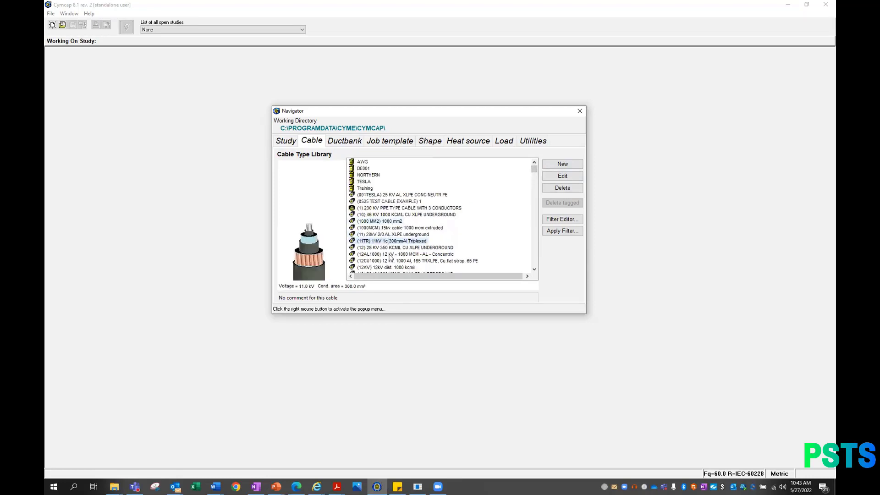
{"action": "scroll", "coordinate": [395, 255], "scroll_direction": "down", "scroll_amount": 2}
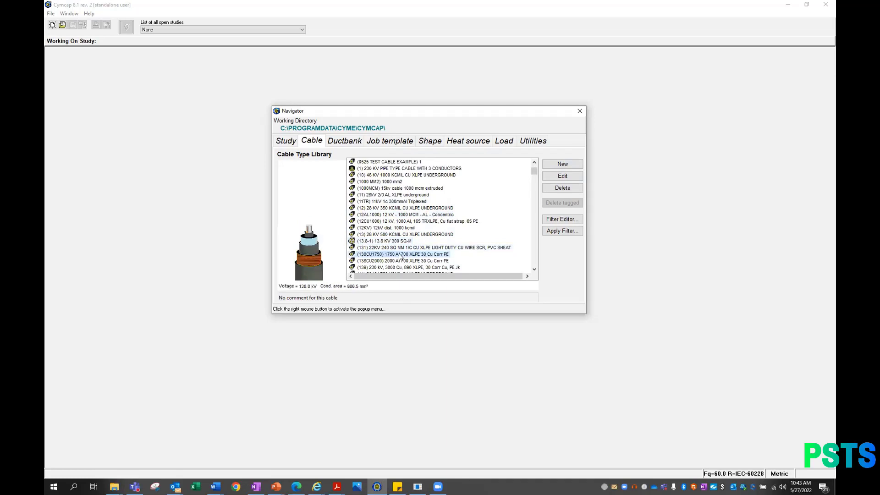
{"action": "left_click", "coordinate": [408, 254]}
{"action": "left_click", "coordinate": [395, 201]}
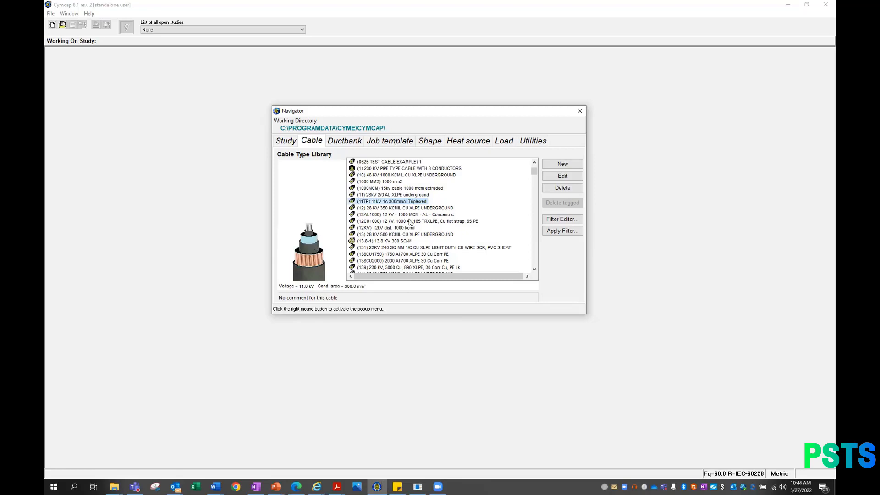
- Preview the 25 kV Al XLPE concentric neutral cable and the 0525 TEST CABLE EXAMPLE
{"action": "scroll", "coordinate": [415, 203], "scroll_direction": "up", "scroll_amount": 2}
{"action": "left_click", "coordinate": [380, 195]}
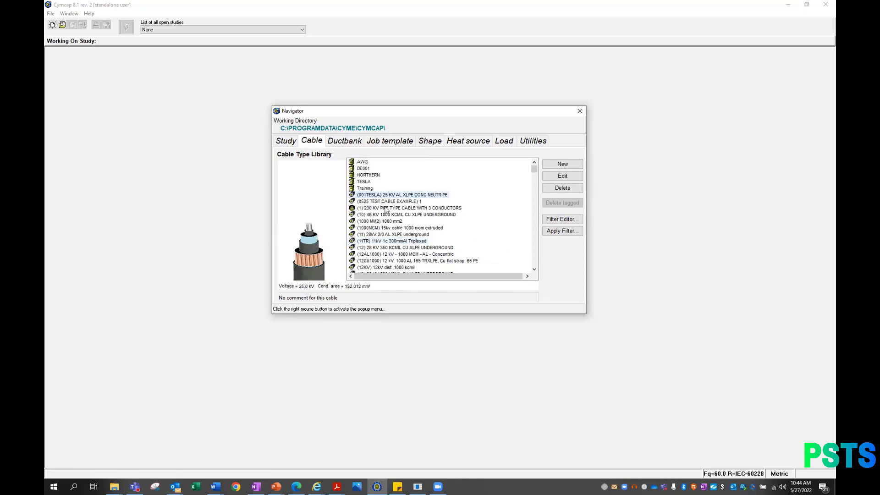
{"action": "left_click", "coordinate": [388, 201]}
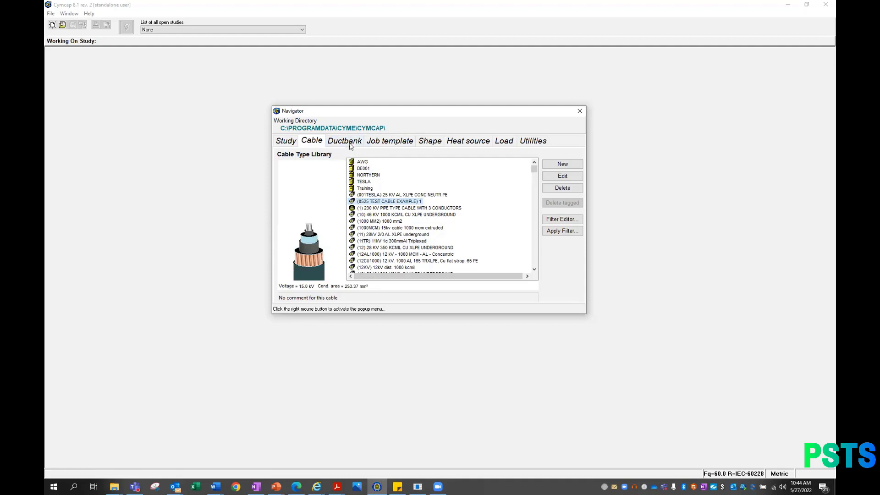
- Open the ductbank library and preview various duct layouts, including 1 x 1, 2 x 2, 2 x 4, 3 x 2 and 3 x 3
{"action": "left_click", "coordinate": [352, 142]}
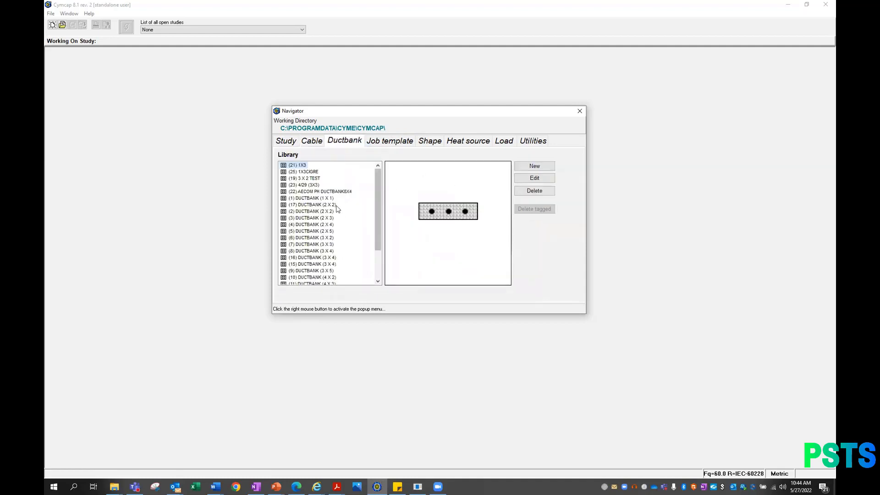
{"action": "left_click", "coordinate": [309, 185]}
{"action": "left_click", "coordinate": [317, 198]}
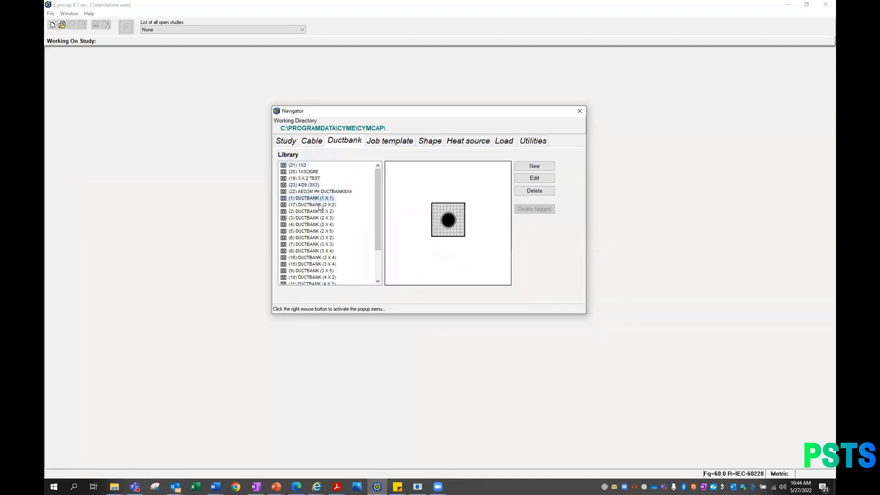
{"action": "left_click", "coordinate": [317, 204]}
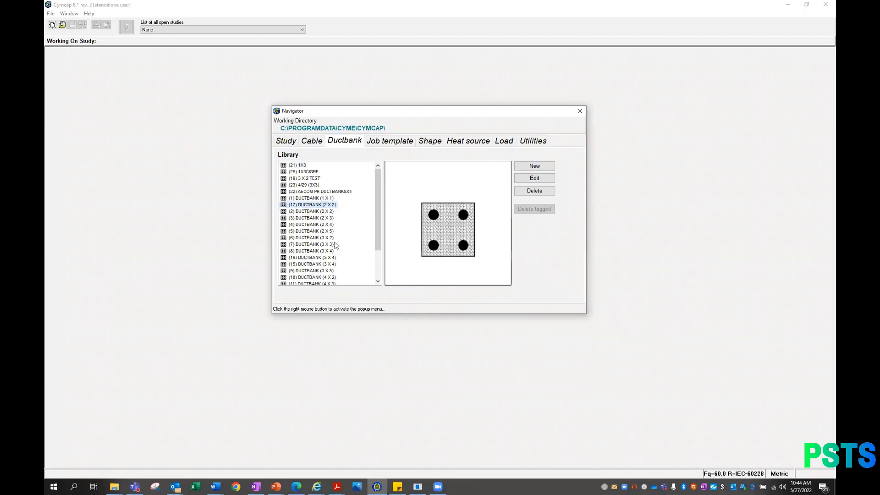
{"action": "left_click", "coordinate": [321, 219]}
{"action": "left_click", "coordinate": [324, 232]}
{"action": "left_click", "coordinate": [326, 238]}
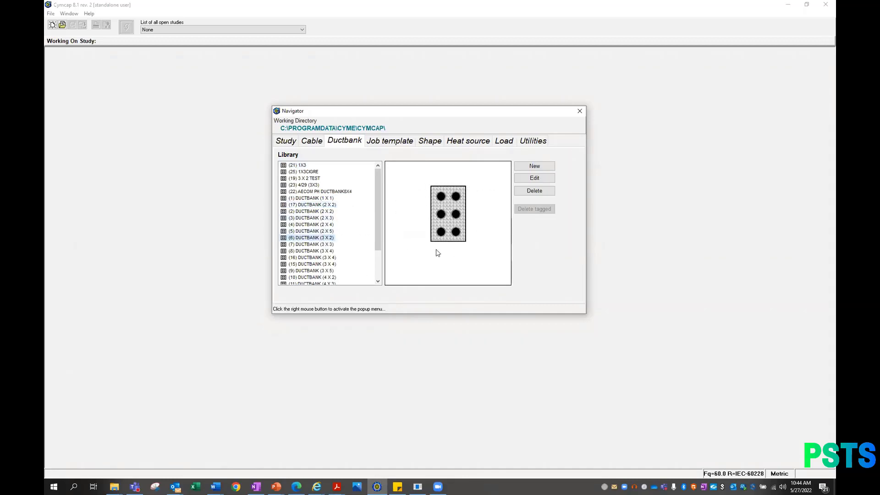
{"action": "left_click", "coordinate": [307, 225]}
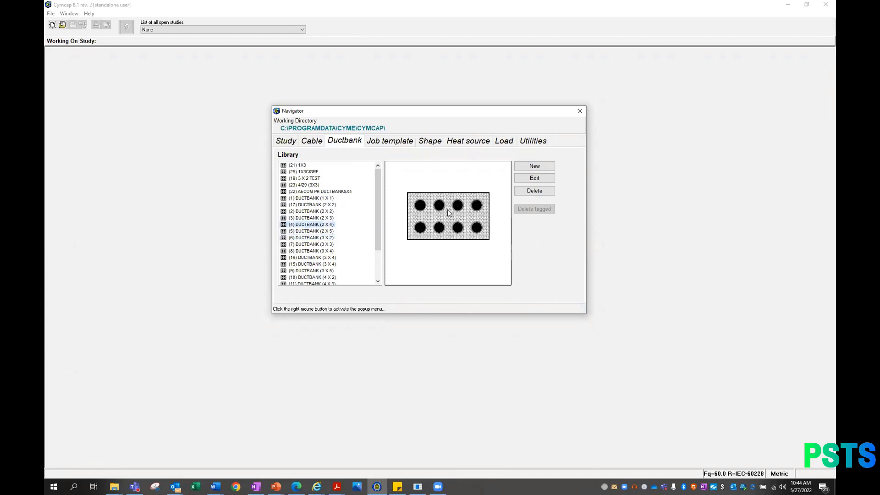
{"action": "left_click", "coordinate": [313, 244]}
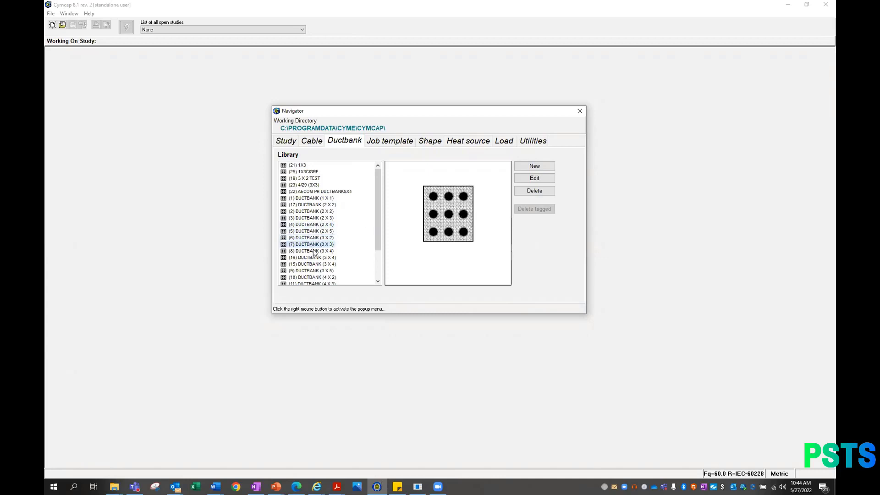
- Preview the 3 x 4 duct layout numbered 8 and the 3 x 2 layout in the ductbank library
{"action": "left_click", "coordinate": [313, 250]}
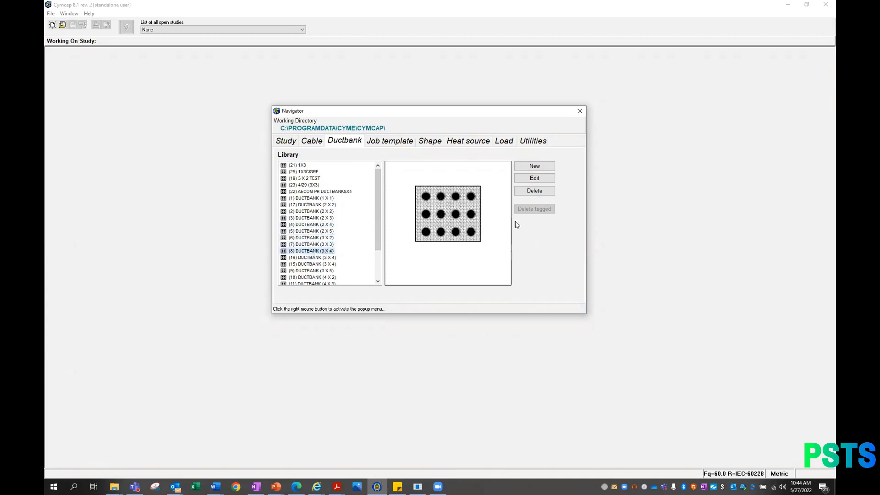
{"action": "left_click_drag", "start_coordinate": [314, 238], "coordinate": [316, 244]}
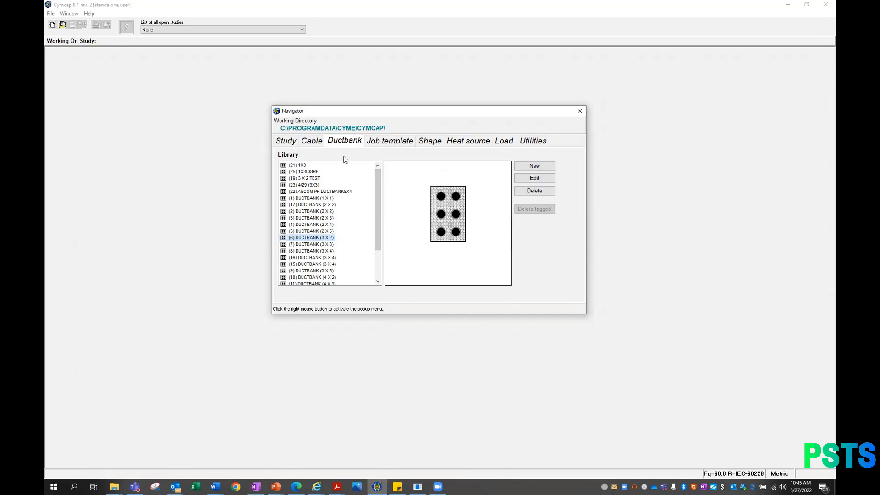
{"action": "left_click", "coordinate": [372, 61]}
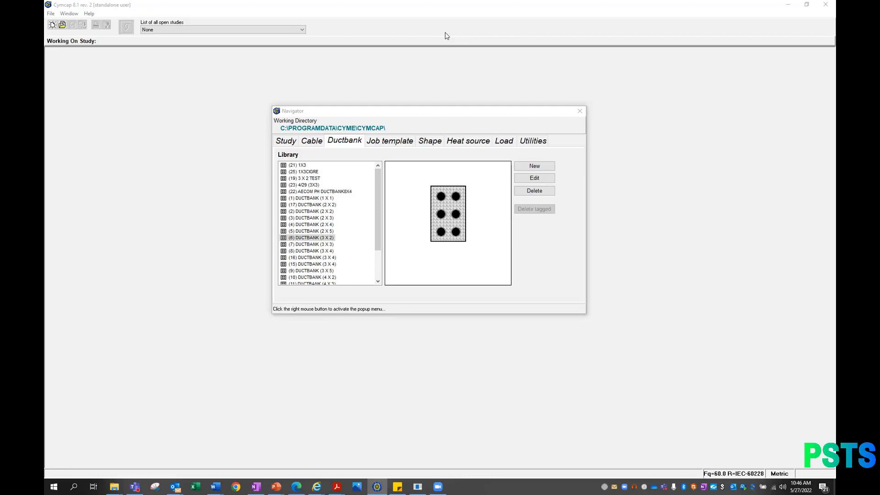
- Search Windows for "license" and launch License Manager 3.0 rev. 2
{"action": "left_click", "coordinate": [74, 485]}
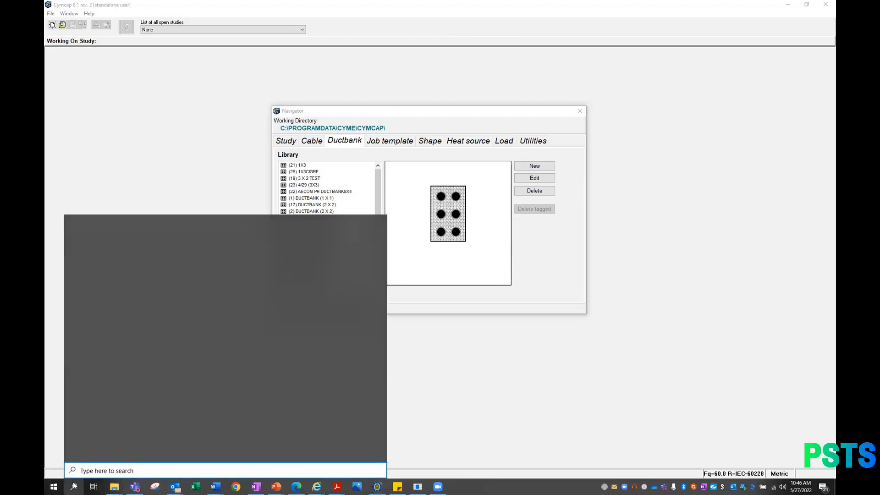
{"action": "type", "text": "license"}
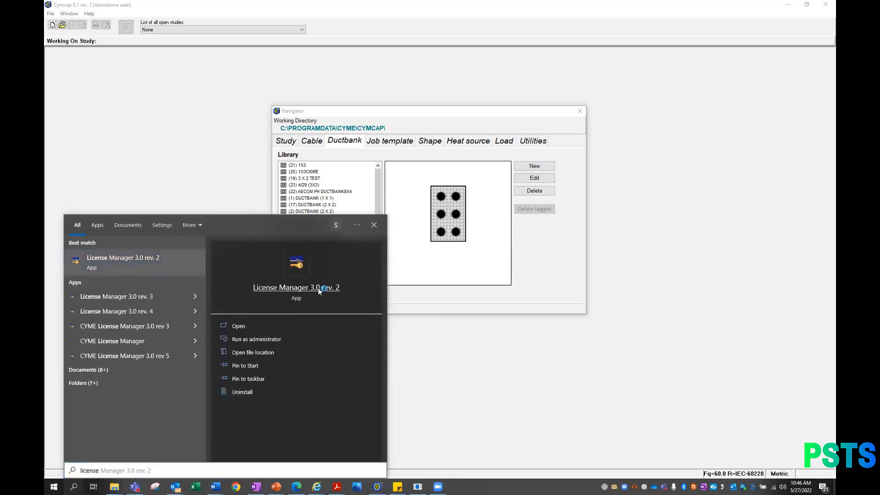
{"action": "left_click", "coordinate": [319, 290]}
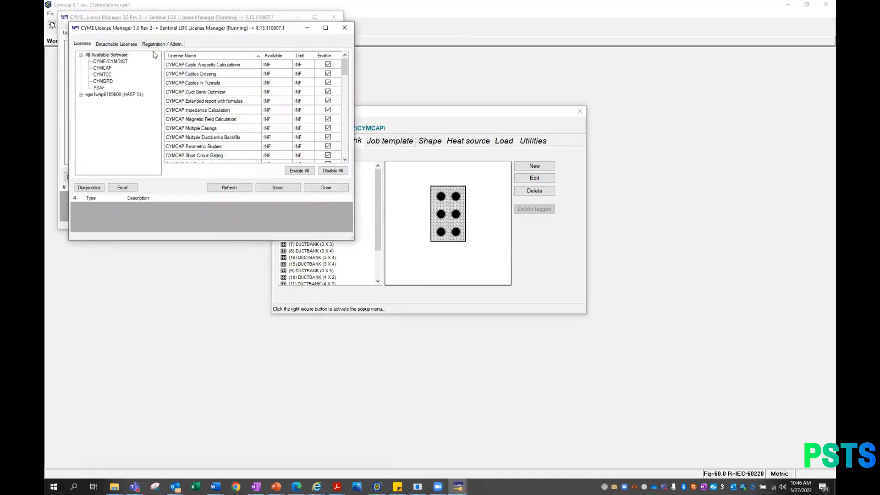
- Examine the license manager's detachable license and online key registration settings, including the registration number field, and close it
{"action": "left_click", "coordinate": [121, 44]}
{"action": "left_click", "coordinate": [156, 43]}
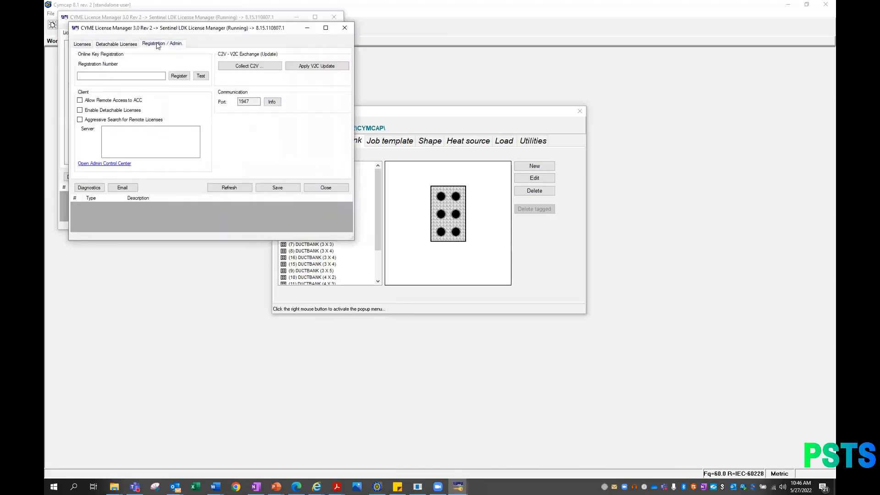
{"action": "left_click", "coordinate": [126, 75]}
{"action": "left_click", "coordinate": [179, 76]}
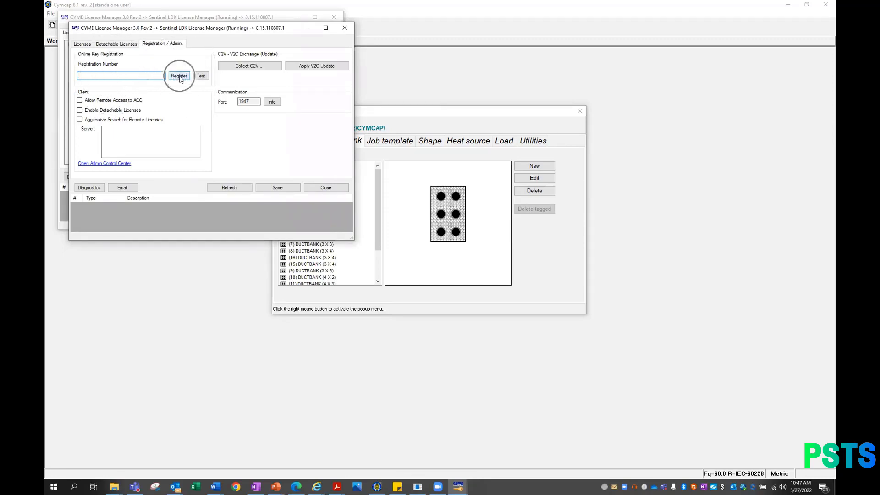
{"action": "left_click", "coordinate": [178, 77]}
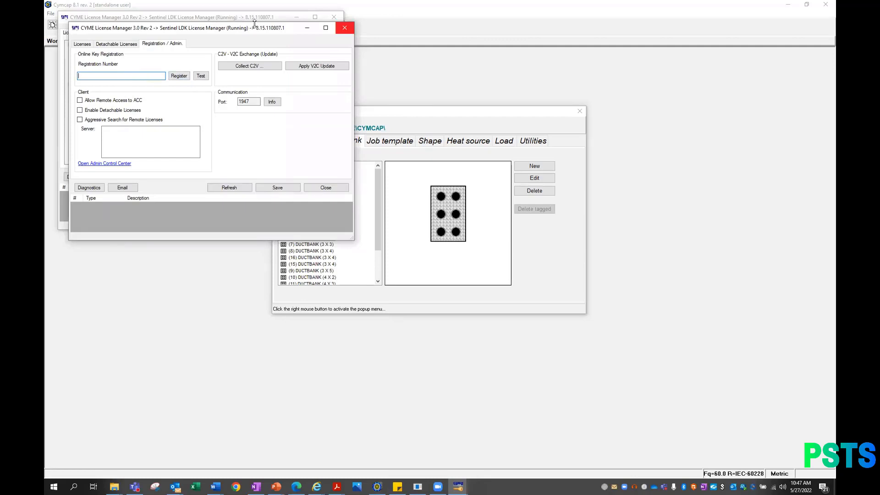
{"action": "left_click", "coordinate": [345, 27]}
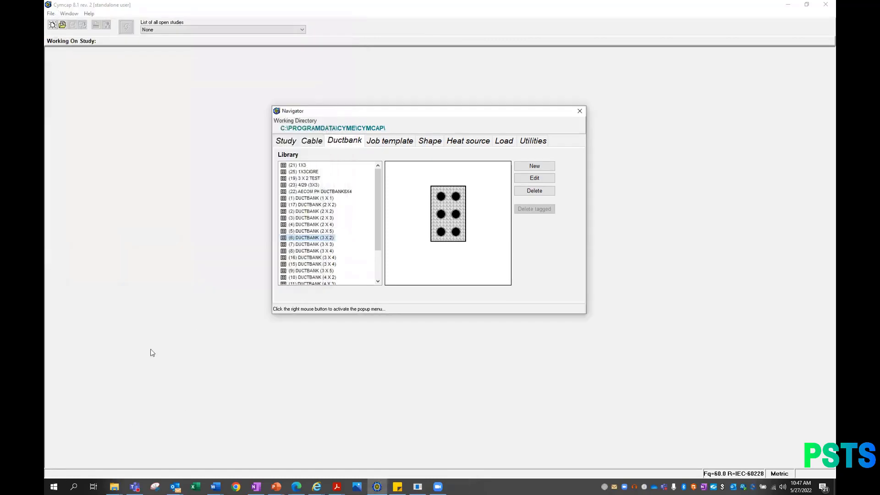
{"action": "left_click", "coordinate": [448, 55]}
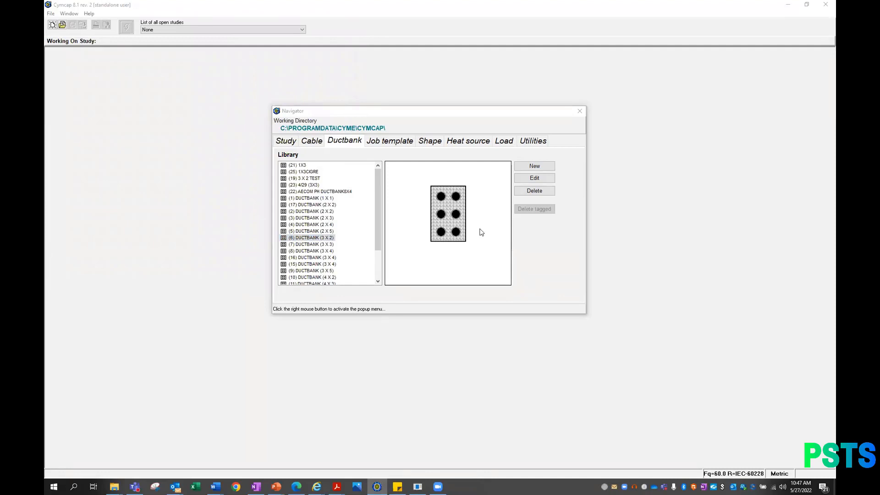
{"action": "left_click", "coordinate": [465, 243]}
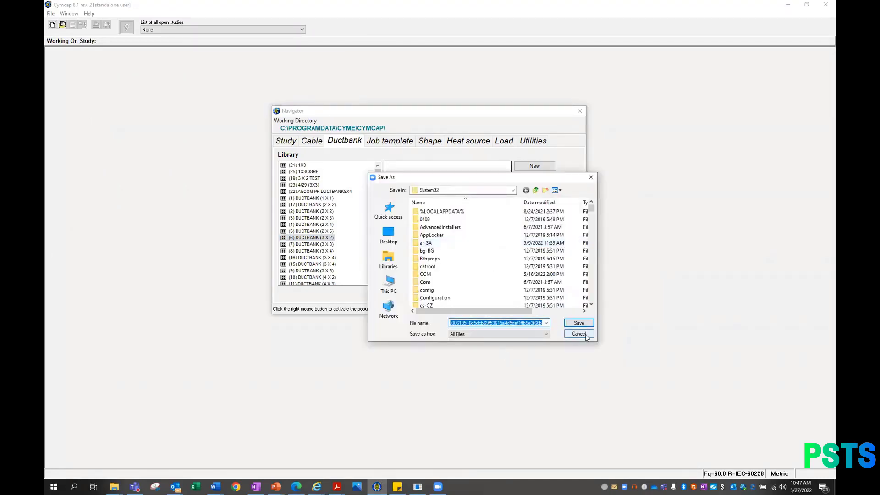
{"action": "left_click", "coordinate": [585, 335]}
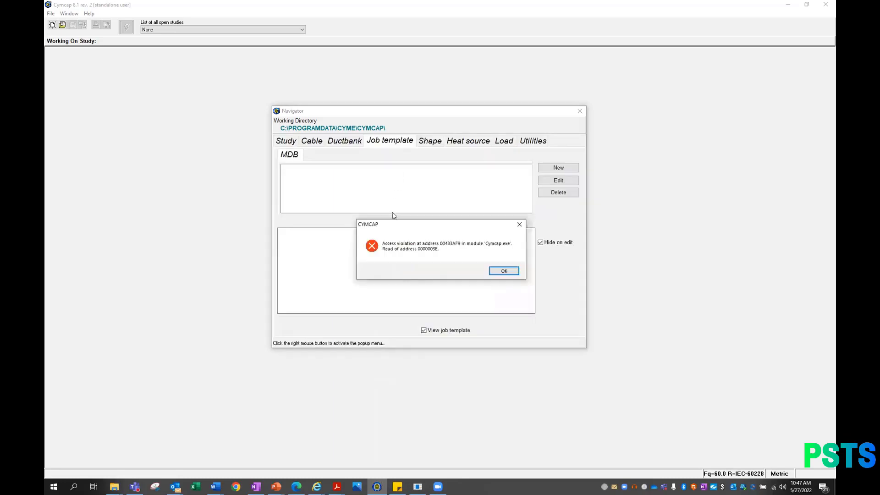
- Dismiss the access violation error and preview the OTHERS group and template 1 under NON-STANDARD DUCTBANKS in the job templates
{"action": "left_click", "coordinate": [519, 225]}
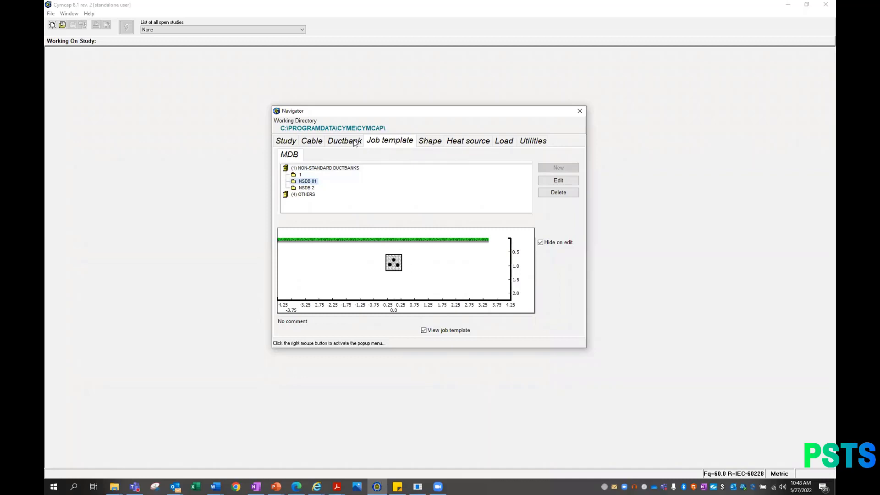
{"action": "left_click", "coordinate": [308, 194]}
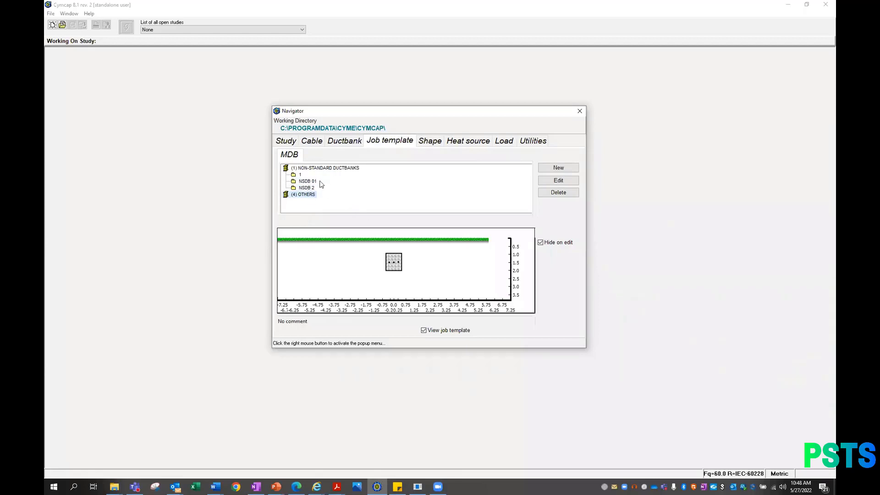
{"action": "left_click", "coordinate": [300, 175]}
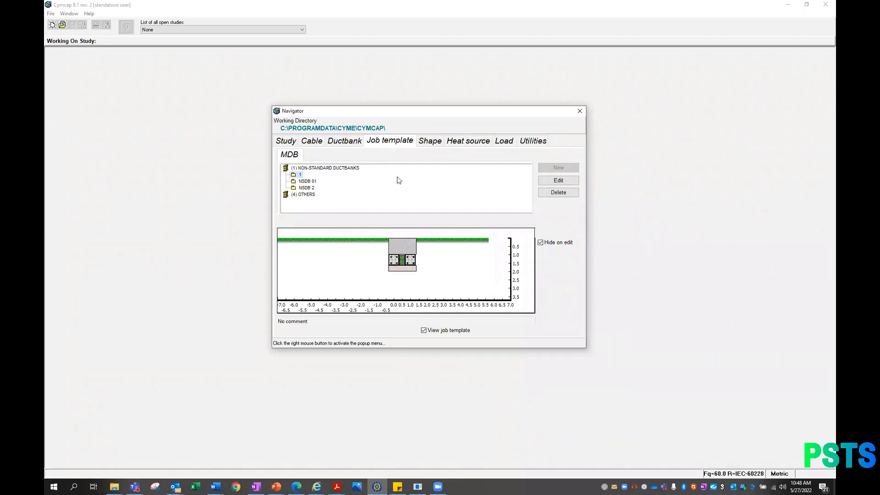
- View the shape and heat source libraries and preview the FIELD RECORDINGS 08/97-39 shape
{"action": "left_click", "coordinate": [435, 146]}
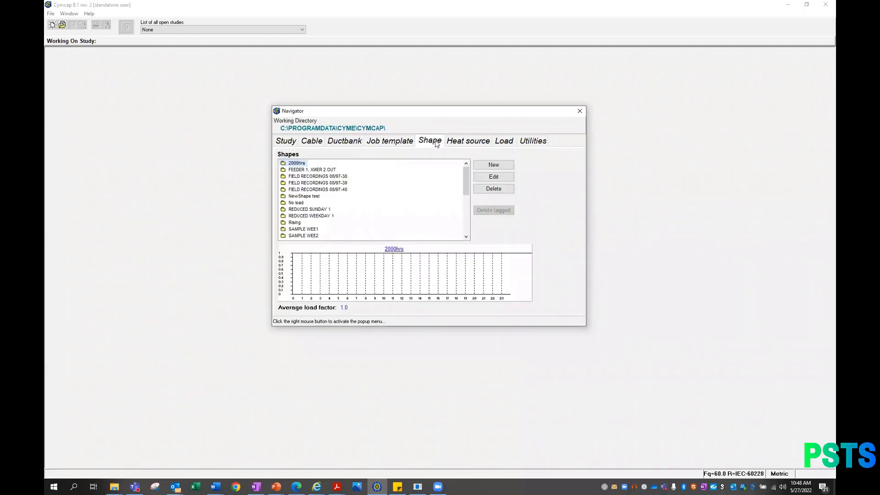
{"action": "left_click", "coordinate": [469, 141]}
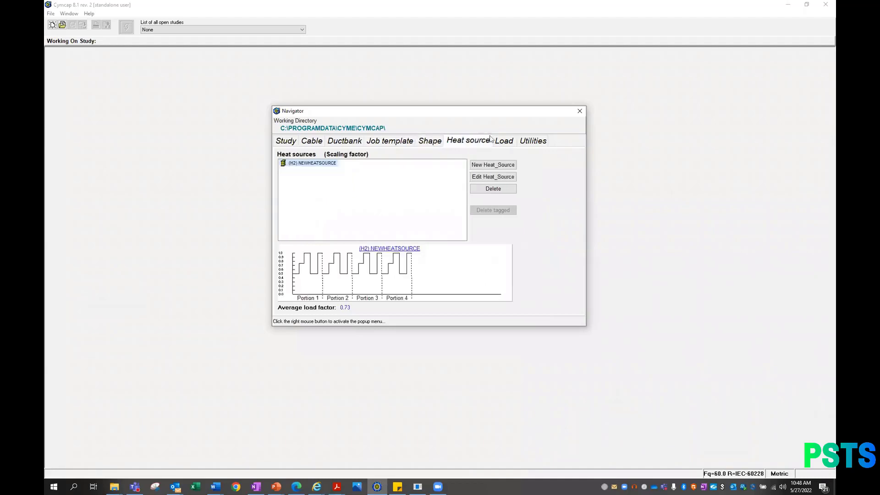
{"action": "left_click", "coordinate": [435, 144]}
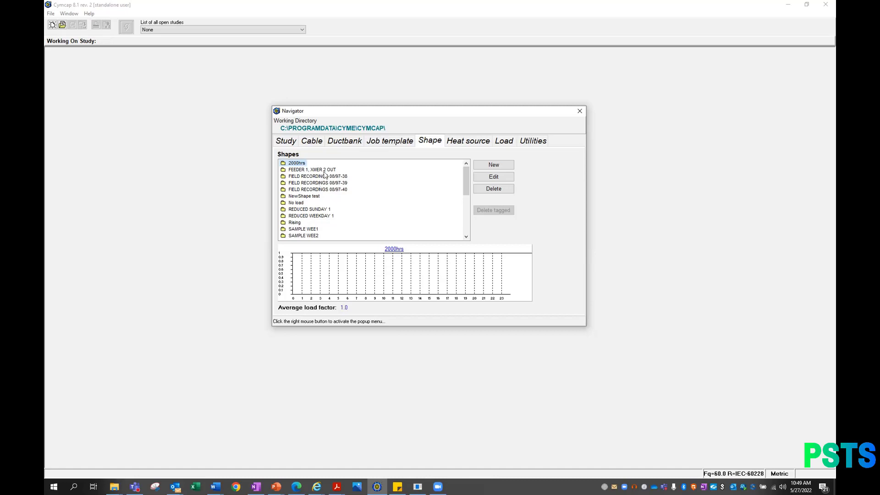
{"action": "left_click", "coordinate": [311, 184]}
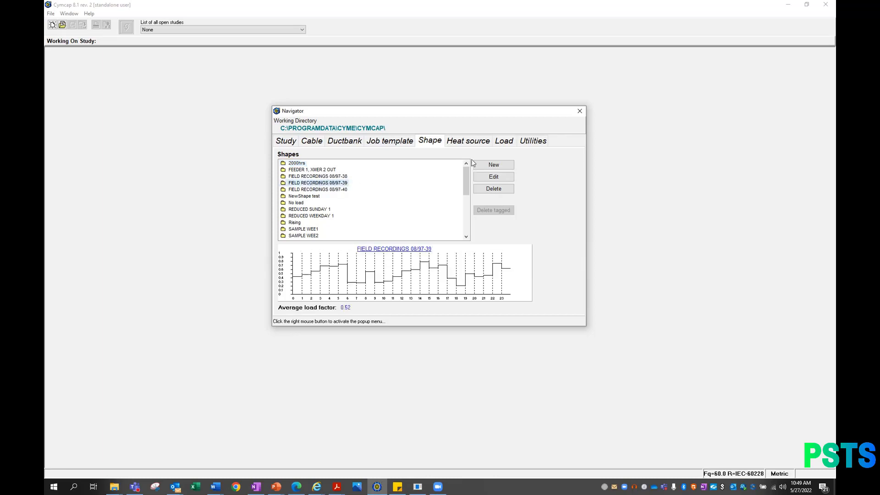
- Glance at the heat source and load libraries, and preview the NewShape test and Rising shapes in the shape library
{"action": "left_click", "coordinate": [485, 145]}
{"action": "left_click", "coordinate": [500, 143]}
{"action": "left_click", "coordinate": [432, 144]}
{"action": "left_click", "coordinate": [305, 197]}
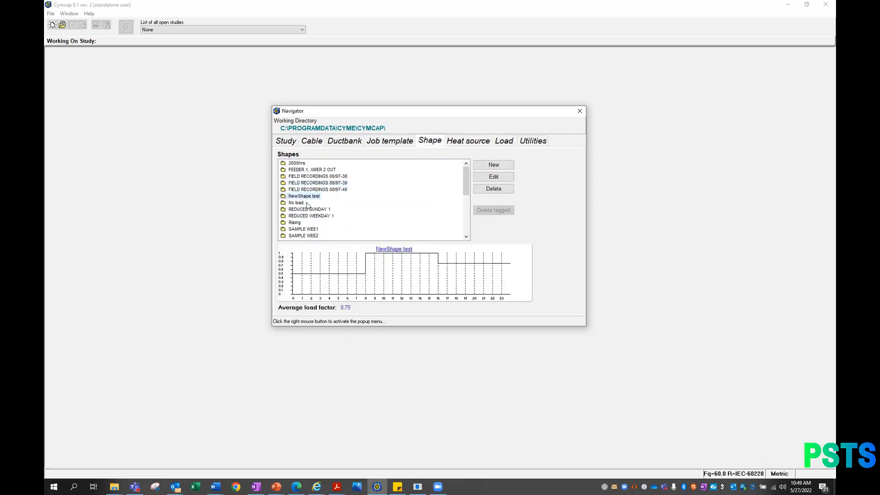
{"action": "left_click", "coordinate": [298, 223]}
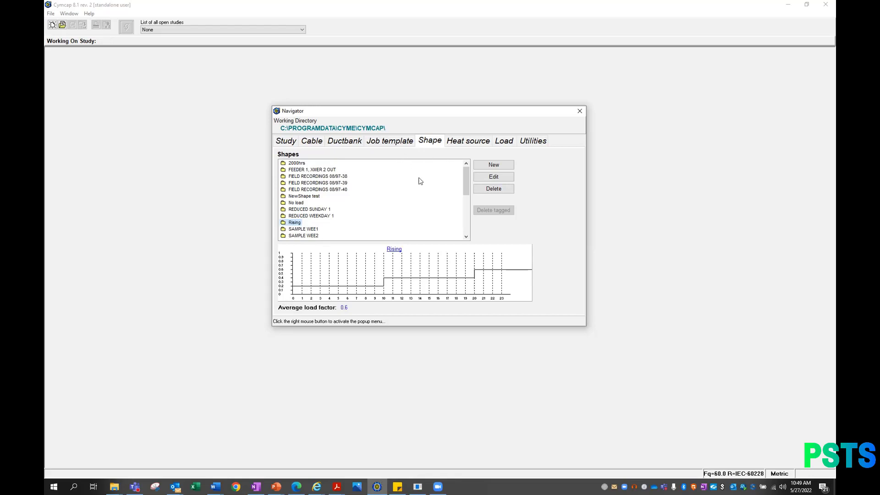
- Preview load curves in the load library, including FIELD RECORDINGS 08/97, SAMPLE WEEKLY LOAD DATA, Test Load - 1, Test load 2 and 111 Cooling
{"action": "left_click", "coordinate": [450, 143]}
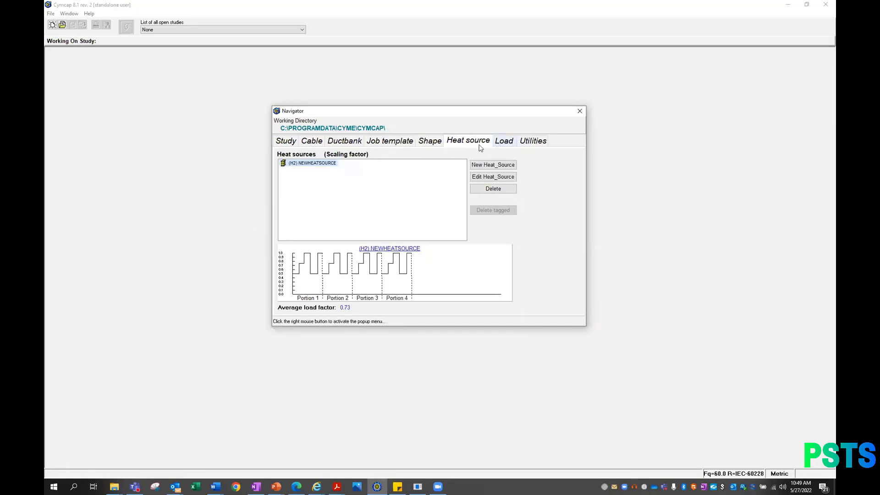
{"action": "left_click", "coordinate": [505, 142]}
{"action": "left_click", "coordinate": [319, 184]}
{"action": "left_click", "coordinate": [311, 192]}
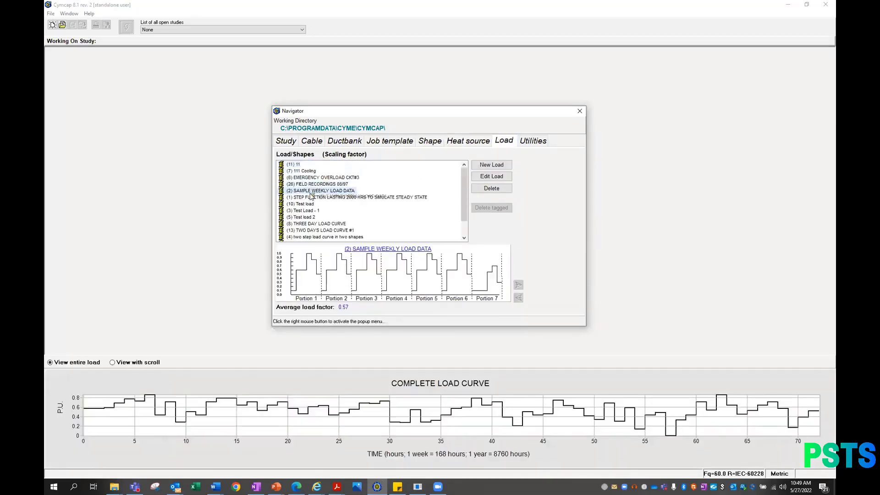
{"action": "left_click", "coordinate": [308, 211]}
{"action": "left_click", "coordinate": [306, 217]}
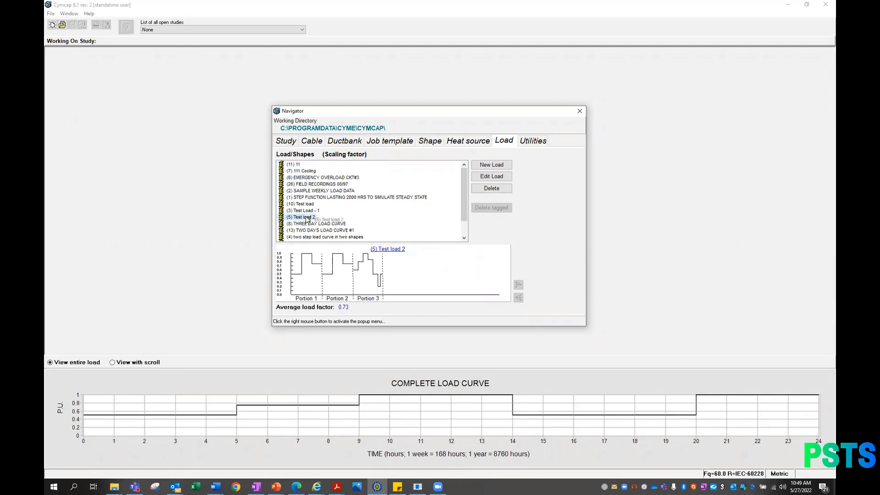
{"action": "left_click", "coordinate": [306, 191]}
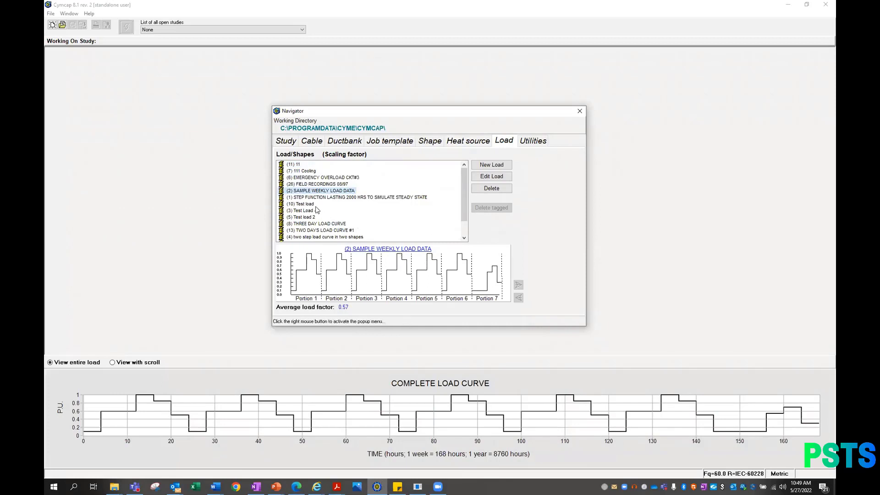
{"action": "left_click", "coordinate": [303, 171]}
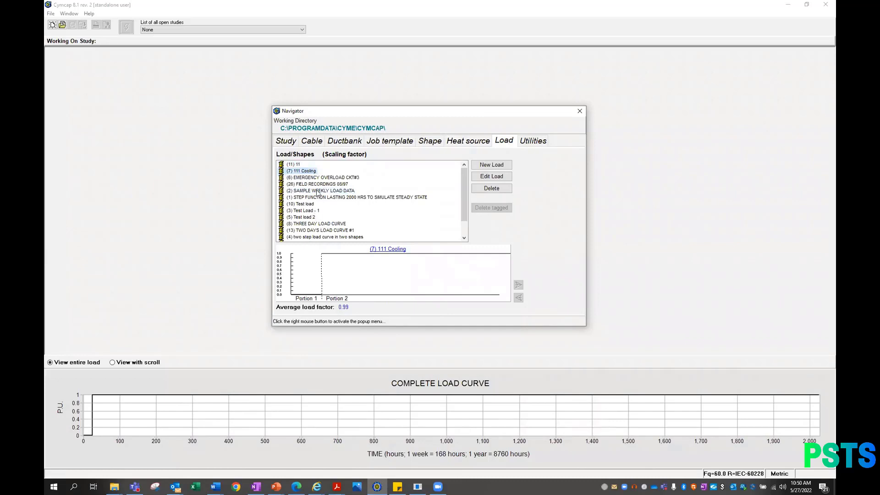
- Compare the NEWHEATSOURCE heat source curve with the 111 Cooling load curve
{"action": "left_click", "coordinate": [474, 140]}
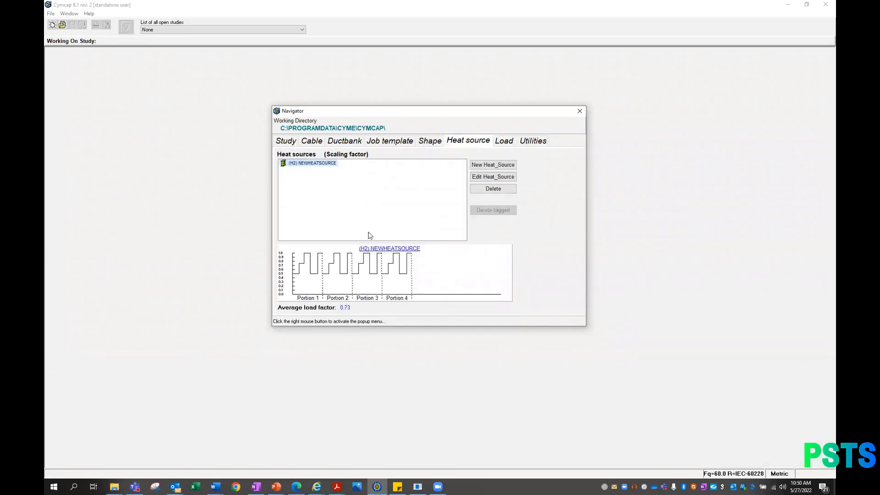
{"action": "left_click", "coordinate": [506, 145]}
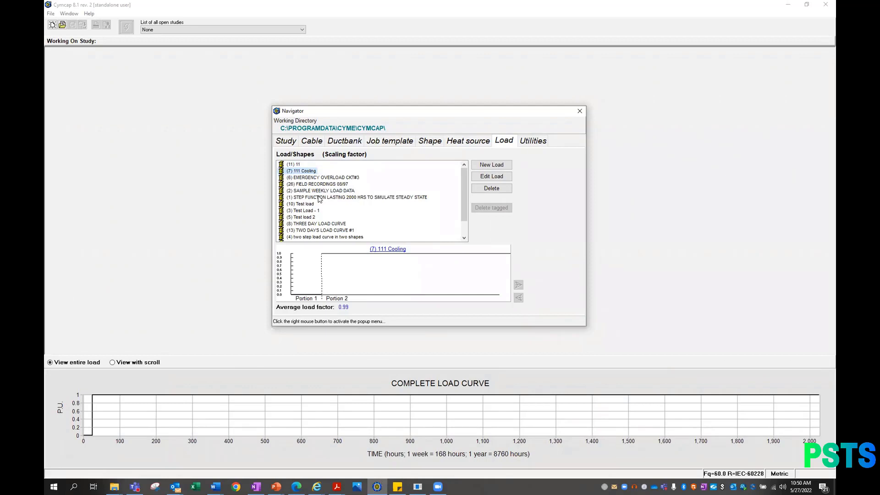
{"action": "left_click", "coordinate": [471, 139]}
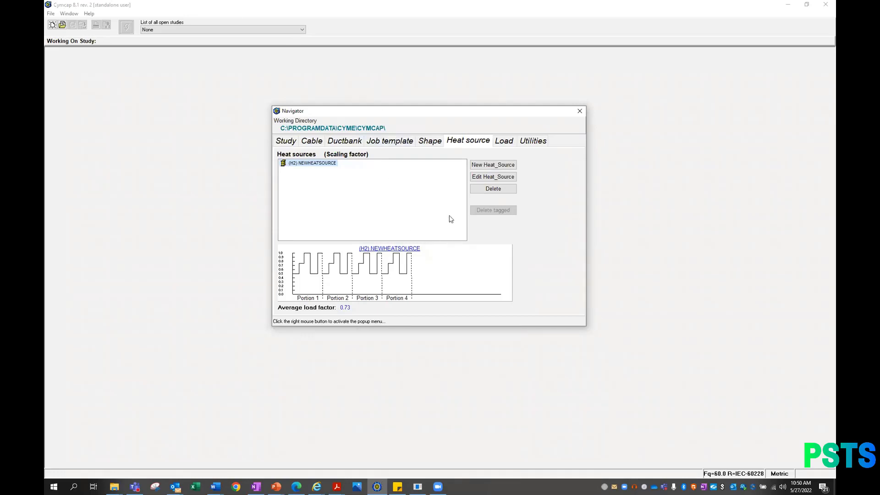
{"action": "left_click", "coordinate": [507, 143]}
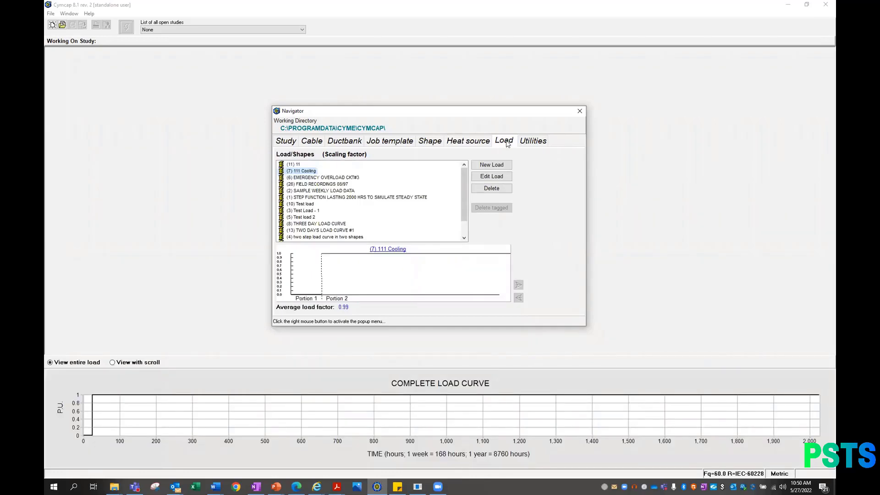
- Review the current directory and backup location options in the Navigator utilities, and enable tag mode
{"action": "left_click", "coordinate": [533, 146]}
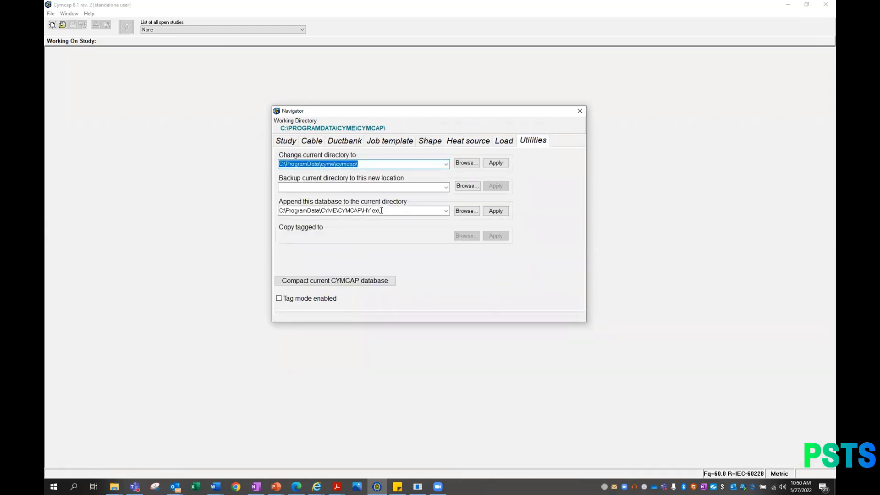
{"action": "left_click", "coordinate": [362, 165]}
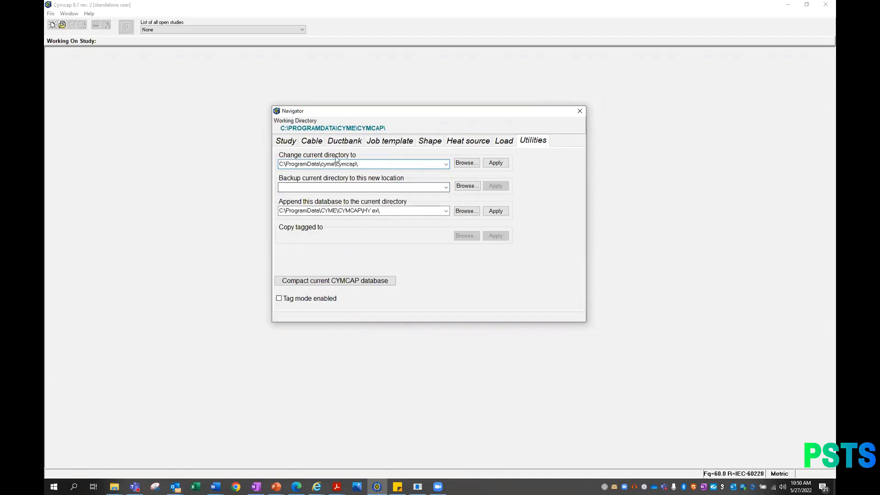
{"action": "left_click", "coordinate": [446, 187]}
{"action": "left_click", "coordinate": [436, 274]}
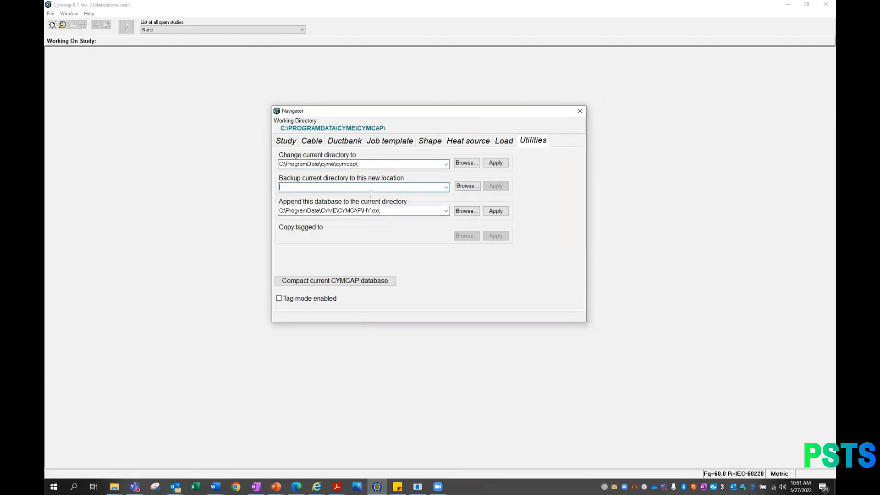
{"action": "left_click", "coordinate": [279, 298]}
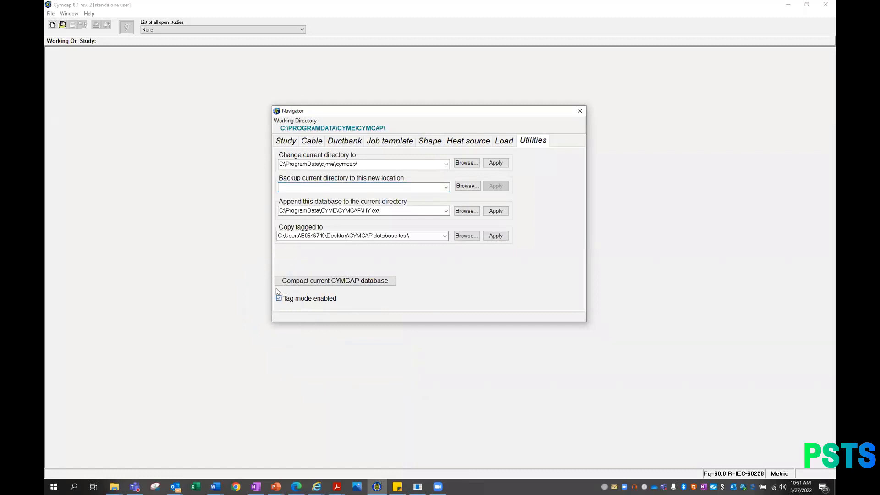
- Tag the Many Circuits and On the Floor tunnel executions, plus the 1000 mm2 and 11kV 1c 300mmAl Triplexed cables
{"action": "left_click", "coordinate": [279, 298]}
{"action": "key", "text": "ctrl+Tab"}
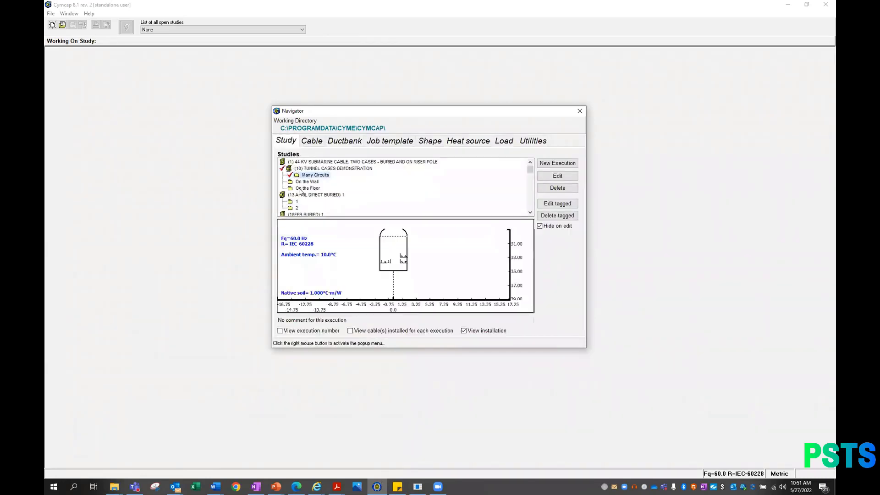
{"action": "left_click", "coordinate": [301, 189]}
{"action": "left_click", "coordinate": [318, 143]}
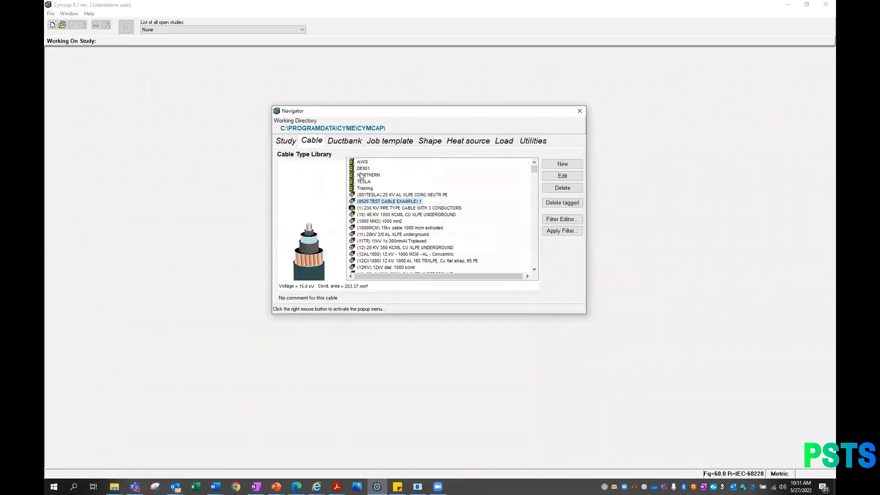
{"action": "left_click", "coordinate": [376, 222]}
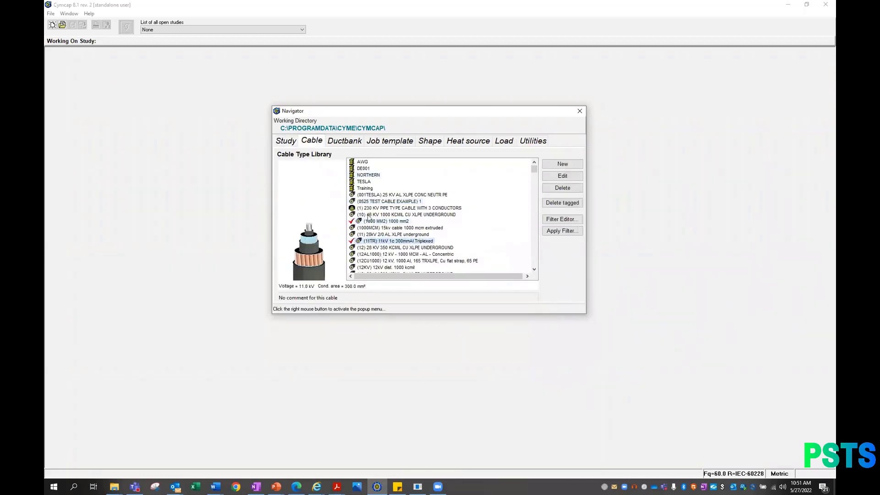
- Tag ductbanks (17) DUCTBANK (2 X 2) and (4) DUCTBANK (2 X 4) in the ductbank library
{"action": "left_click", "coordinate": [345, 142]}
{"action": "left_click", "coordinate": [321, 204]}
{"action": "left_click", "coordinate": [320, 225]}
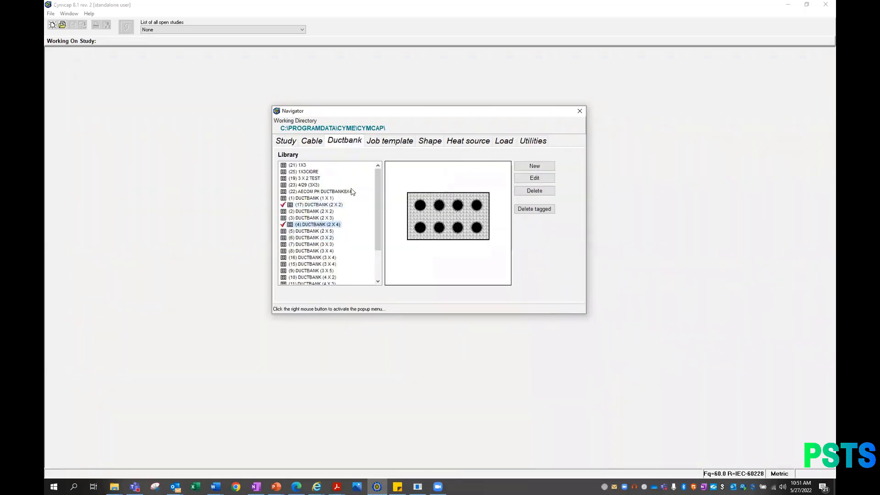
- Copy the tagged items to the CYMCAP database test folder and disable tag mode
{"action": "left_click", "coordinate": [534, 142]}
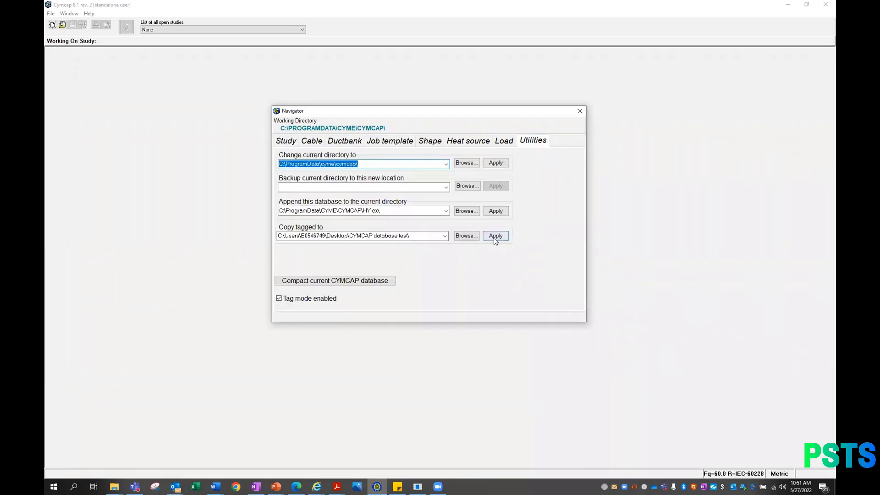
{"action": "left_click", "coordinate": [494, 237]}
{"action": "left_click", "coordinate": [495, 238]}
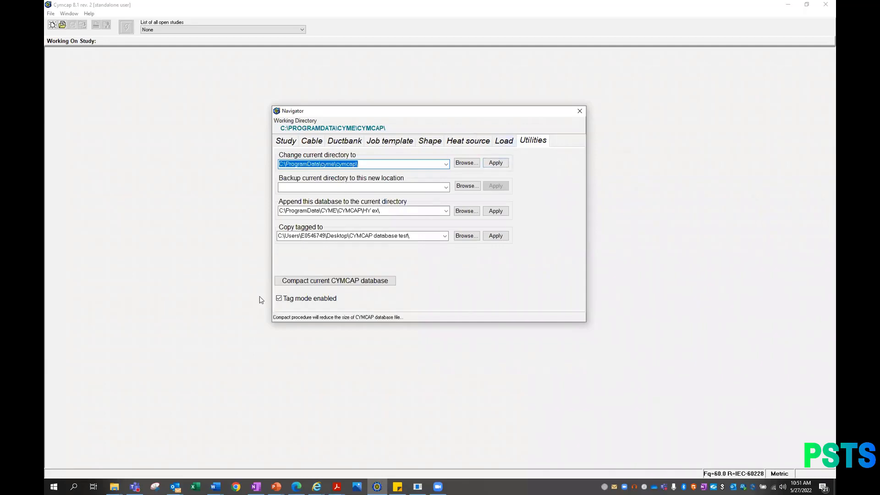
{"action": "left_click", "coordinate": [279, 299]}
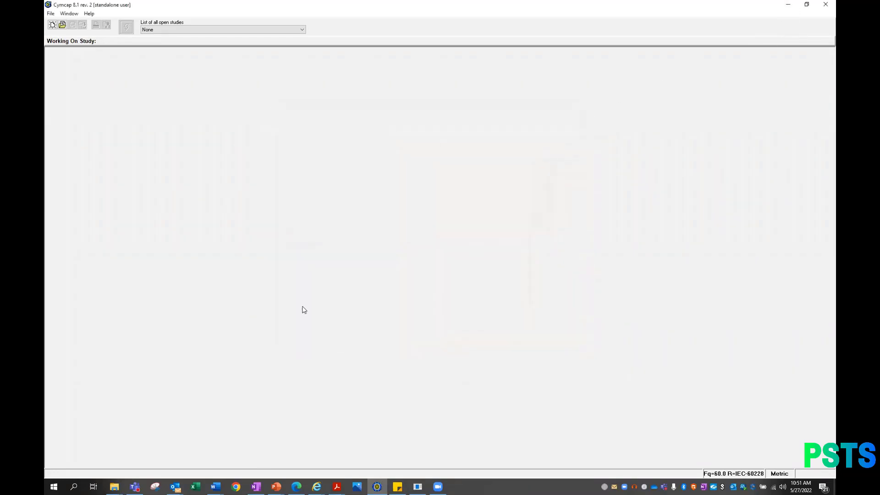
- Reopen the Navigator and review the load library and the shape library
{"action": "left_click", "coordinate": [62, 25]}
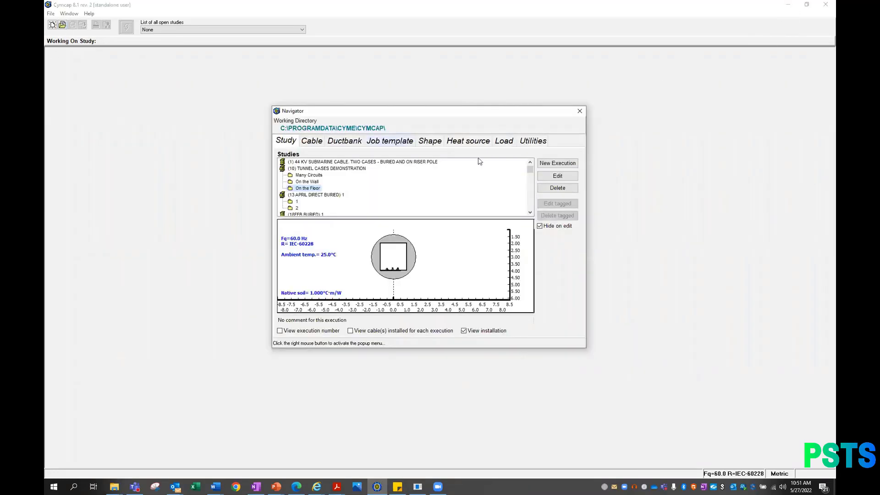
{"action": "left_click", "coordinate": [507, 143]}
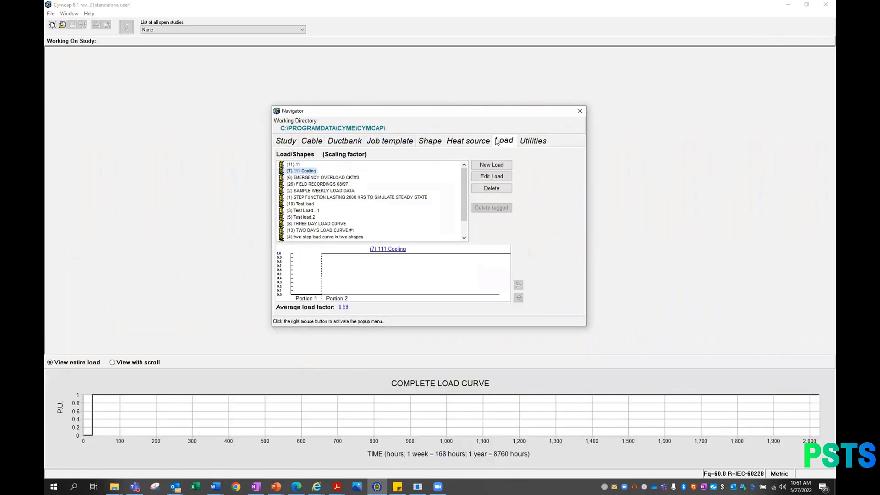
{"action": "left_click", "coordinate": [431, 142]}
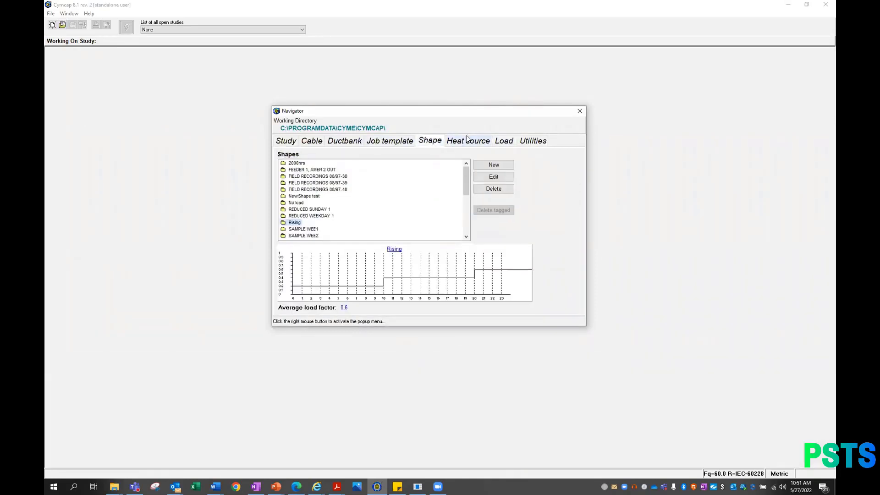
{"action": "left_click", "coordinate": [418, 37]}
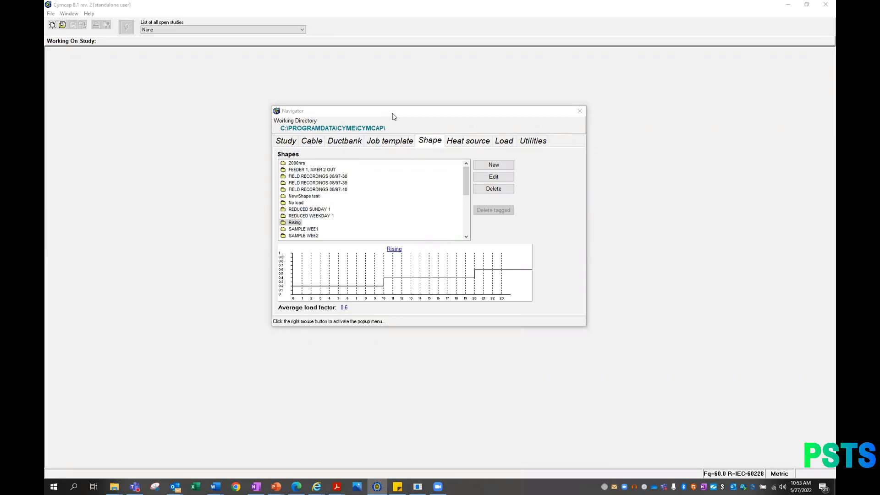
- Close the background OneNote, Sticky Notes, Gateway Client and Internet Explorer windows
{"action": "right_click", "coordinate": [257, 486]}
{"action": "left_click", "coordinate": [239, 472]}
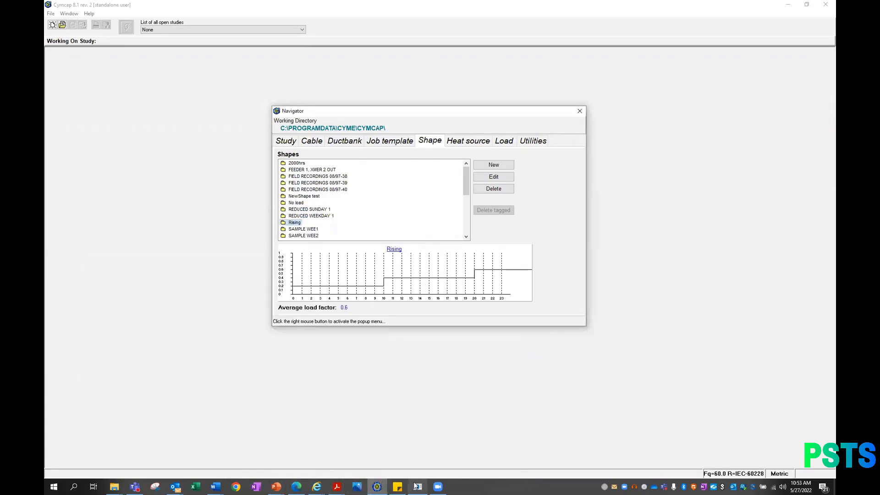
{"action": "left_click", "coordinate": [398, 486]}
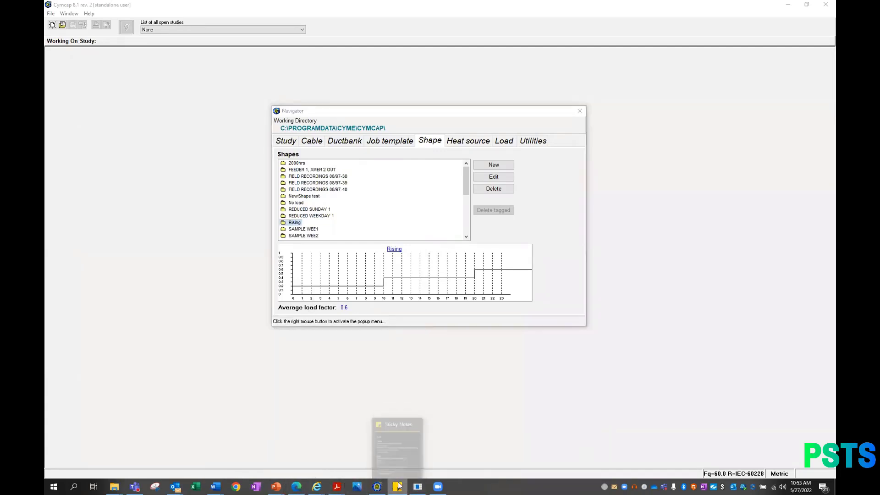
{"action": "right_click", "coordinate": [398, 486]}
{"action": "left_click", "coordinate": [378, 470]}
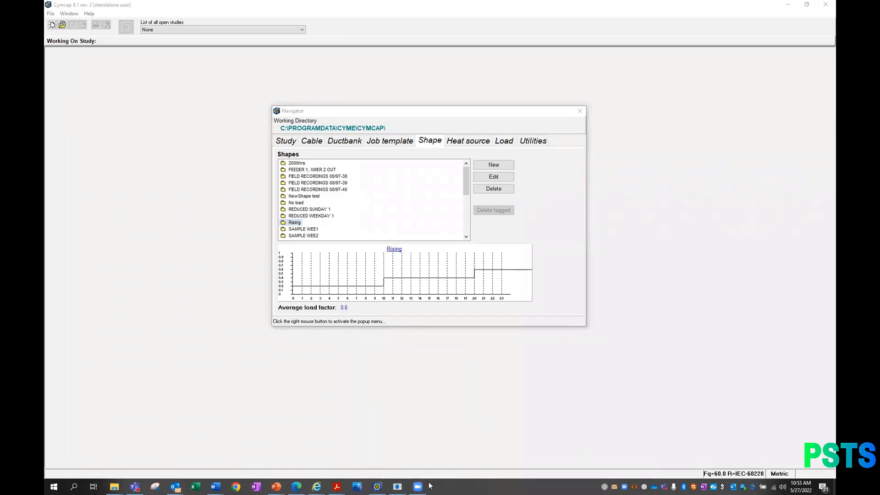
{"action": "mouse_move", "coordinate": [397, 485]}
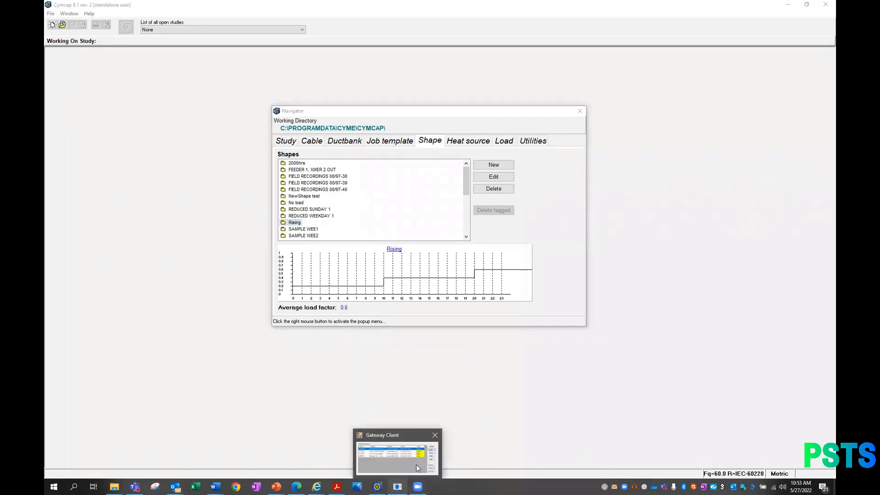
{"action": "left_click", "coordinate": [434, 434]}
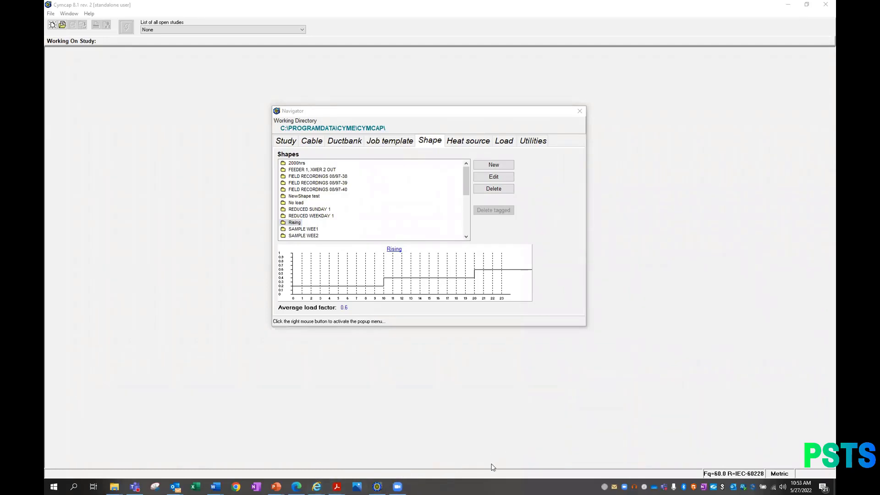
{"action": "right_click", "coordinate": [316, 486]}
{"action": "left_click", "coordinate": [304, 470]}
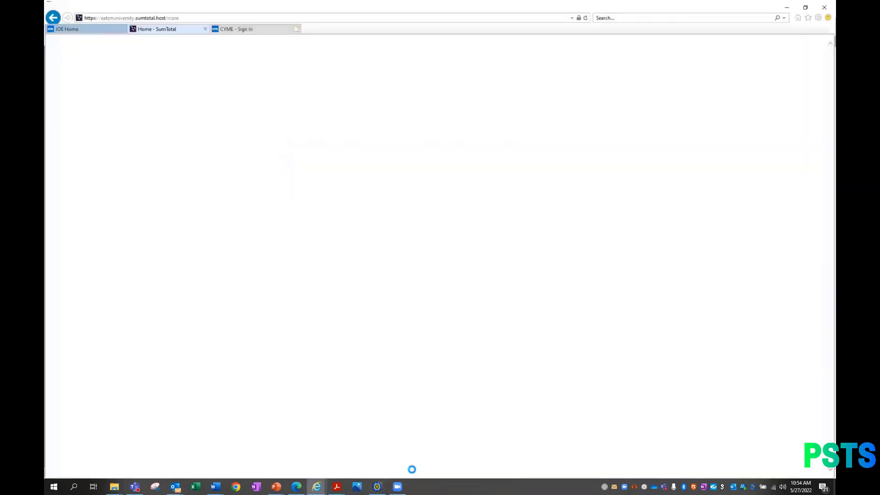
{"action": "left_click", "coordinate": [435, 247]}
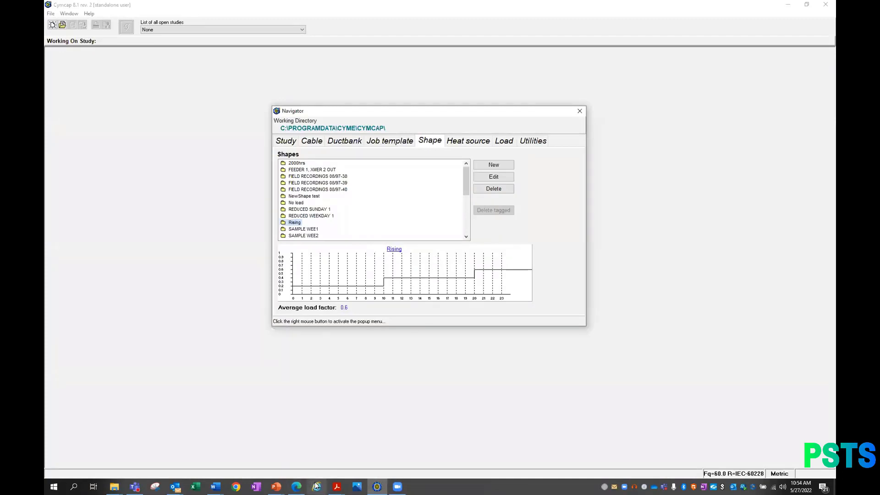
- Close the Navigator window
{"action": "mouse_move", "coordinate": [337, 486]}
{"action": "left_click", "coordinate": [493, 177]}
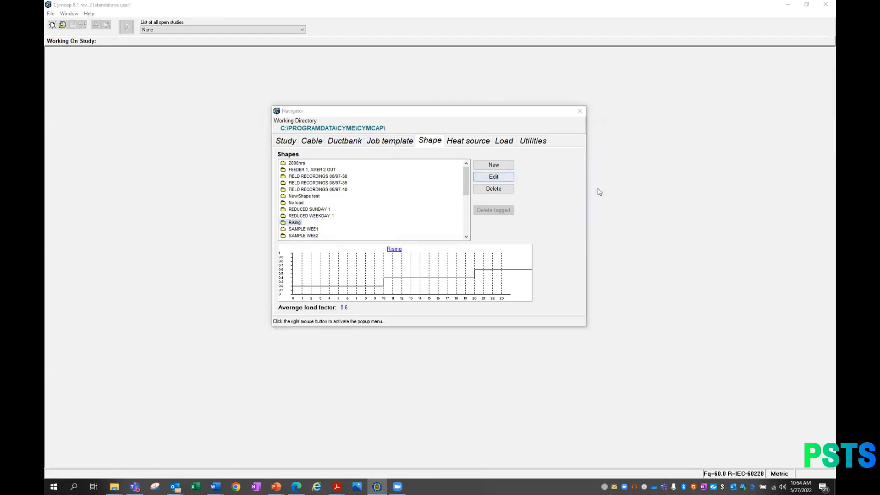
{"action": "left_click", "coordinate": [580, 112]}
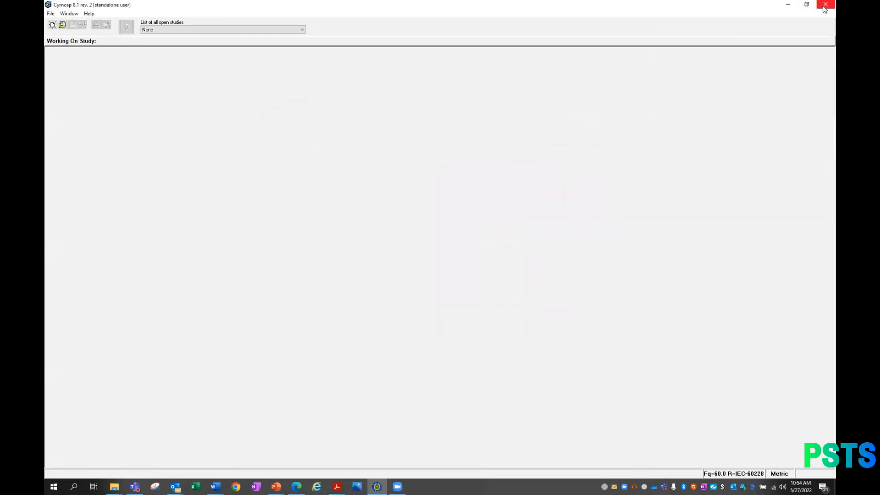
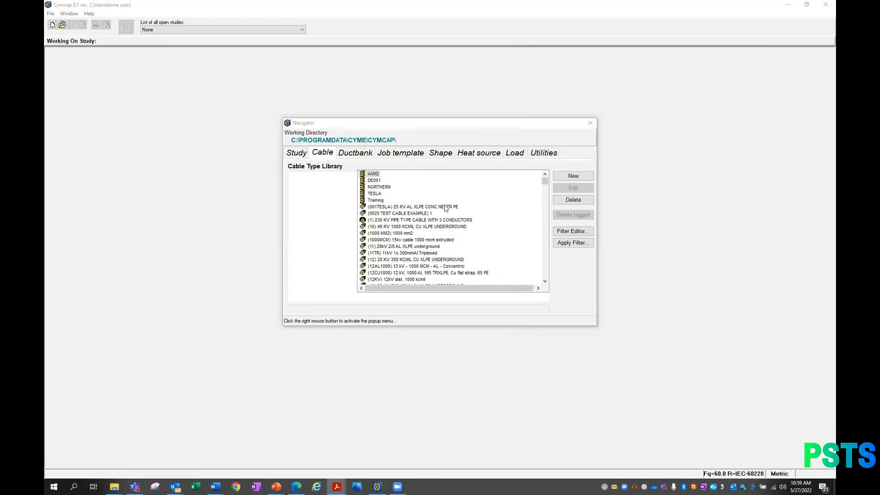
- Start a new cable in the cable library with the ID CABLE 27/5, and consult the example.pdf datasheet
{"action": "left_click", "coordinate": [565, 175]}
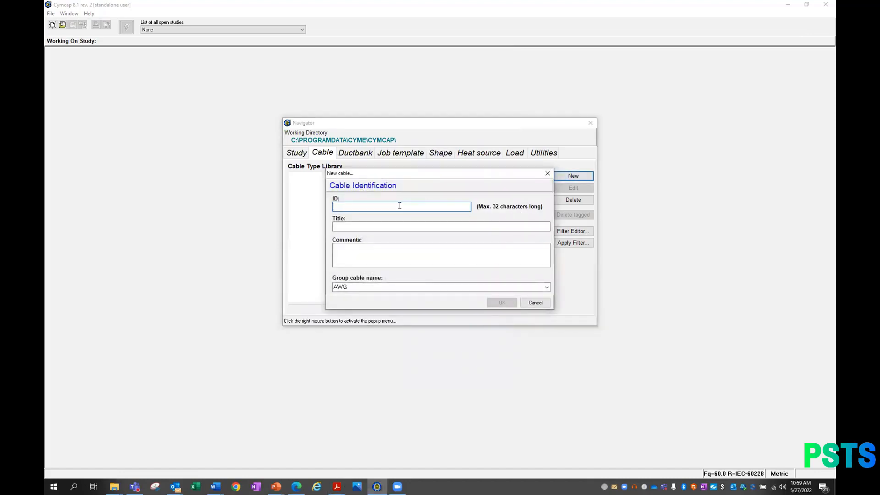
{"action": "type", "text": "CABLE 27/5"}
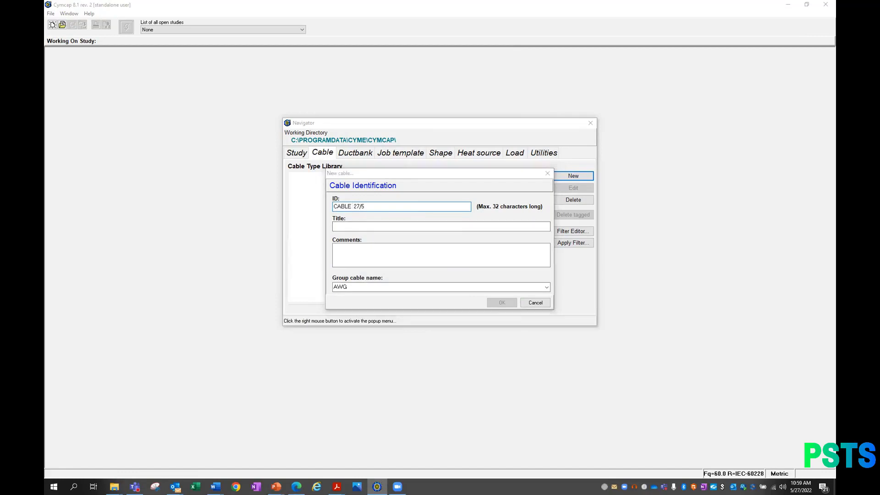
{"action": "key", "text": "alt+Tab"}
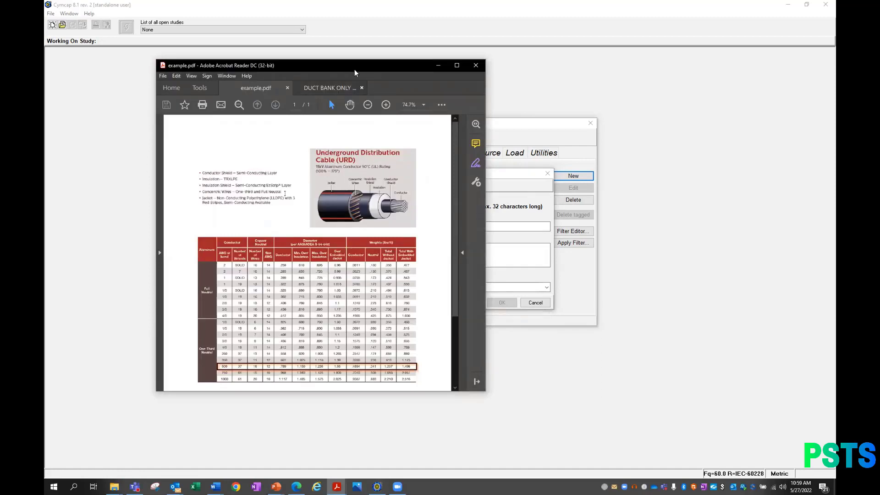
{"action": "left_click", "coordinate": [558, 70]}
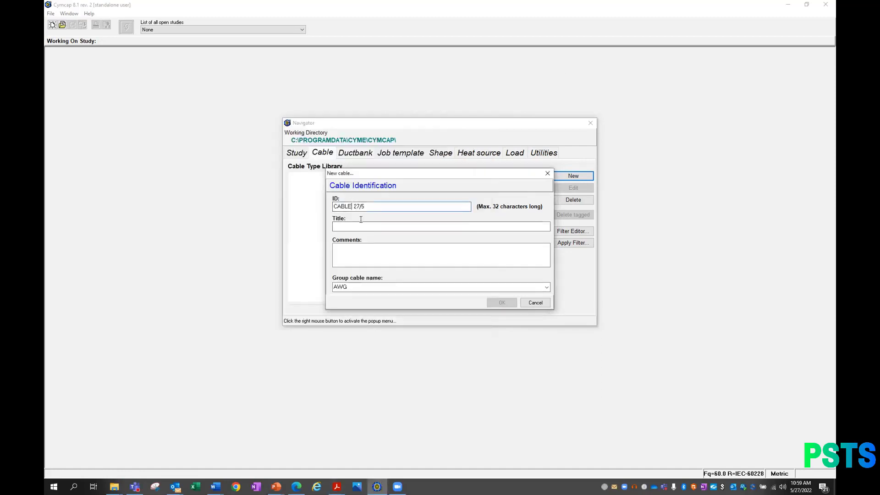
{"action": "type", "text": "15K"}
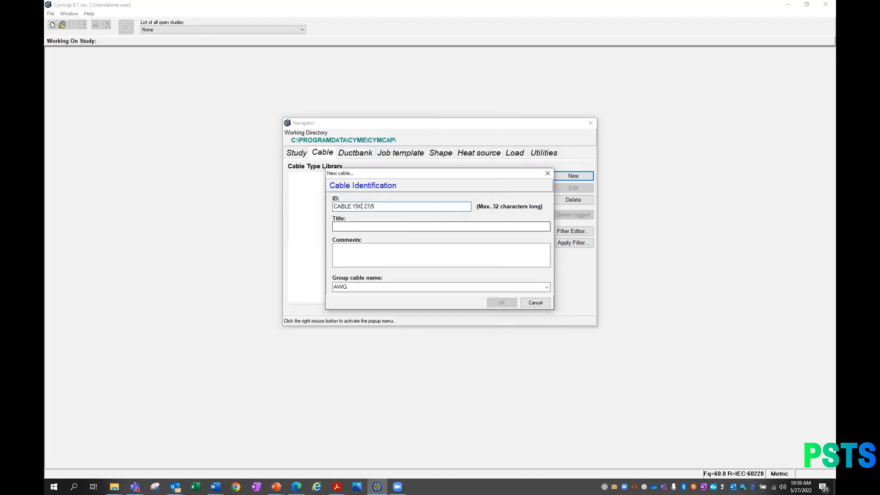
{"action": "key", "text": "BackSpace"}
{"action": "key", "text": "BackSpace"}
{"action": "key", "text": "BackSpace"}
{"action": "key", "text": "BackSpace"}
- Title the new cable 15kV Alu, assign it to the Training group and create it
{"action": "left_click", "coordinate": [353, 226]}
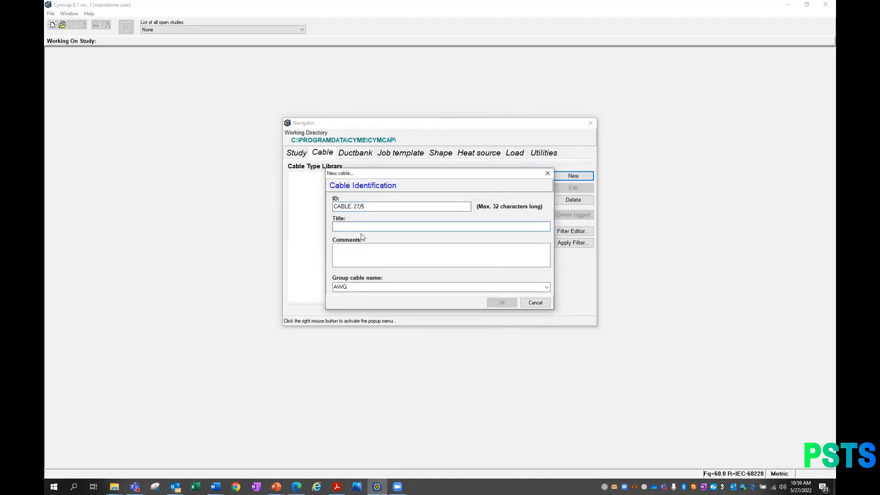
{"action": "type", "text": "15kV"}
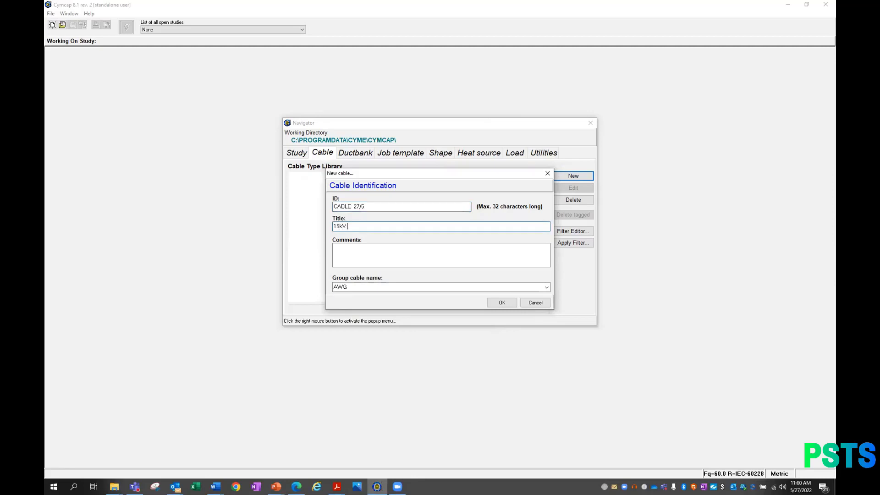
{"action": "type", "text": " Alu"}
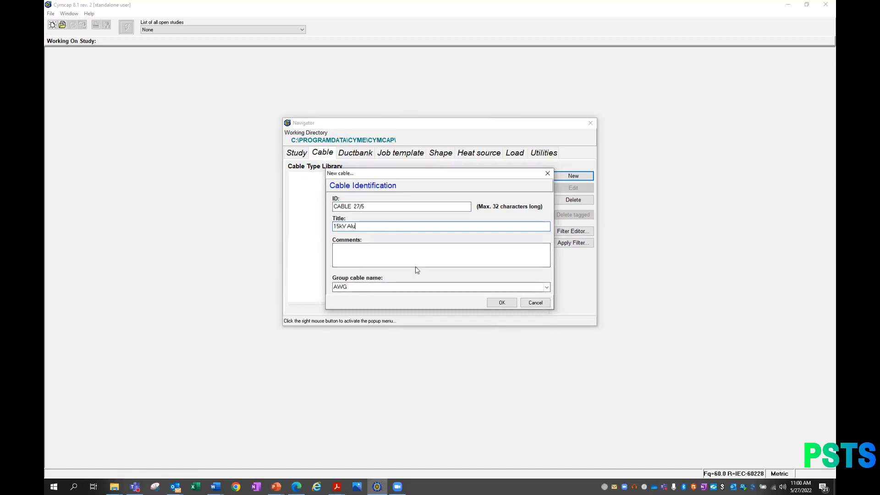
{"action": "left_click", "coordinate": [546, 286]}
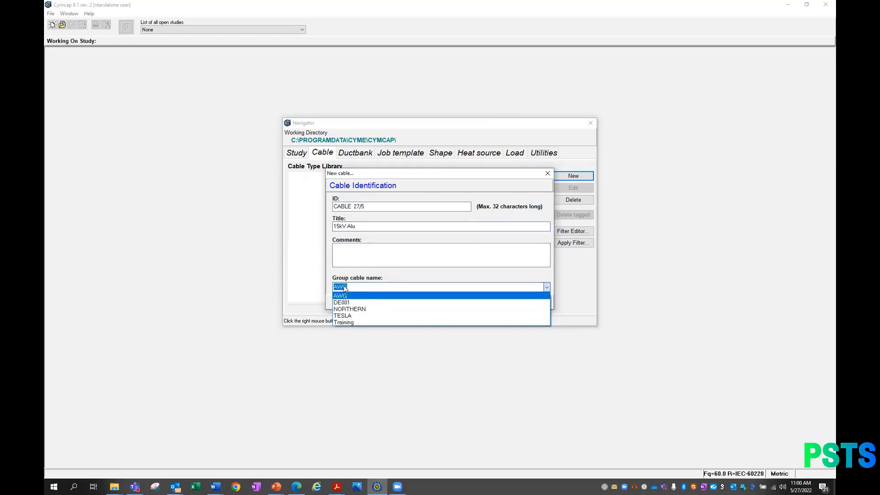
{"action": "left_click", "coordinate": [348, 323]}
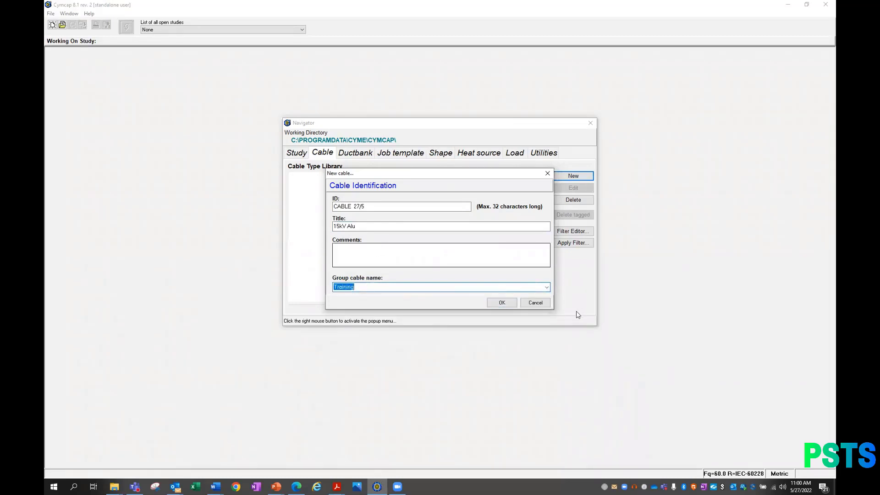
{"action": "left_click", "coordinate": [506, 302]}
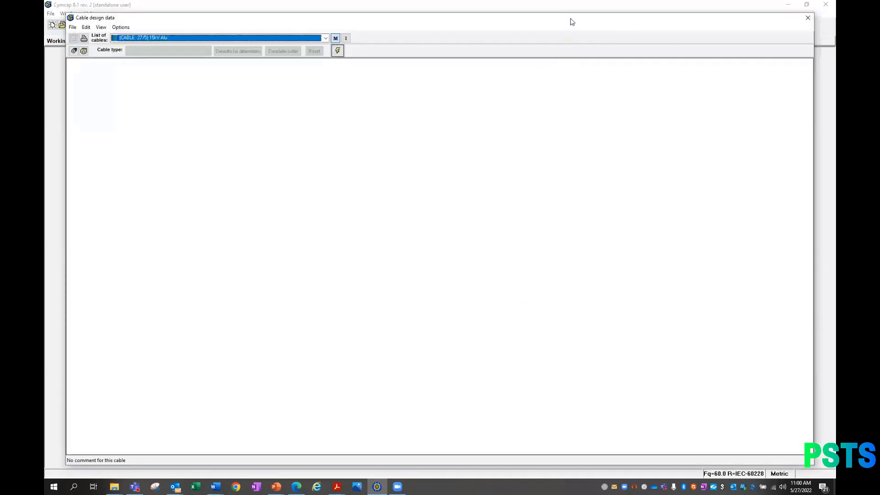
- Switch to the example.pdf cable datasheet in Adobe Acrobat Reader and maximize it for reading
{"action": "left_click_drag", "start_coordinate": [570, 19], "coordinate": [577, 17]}
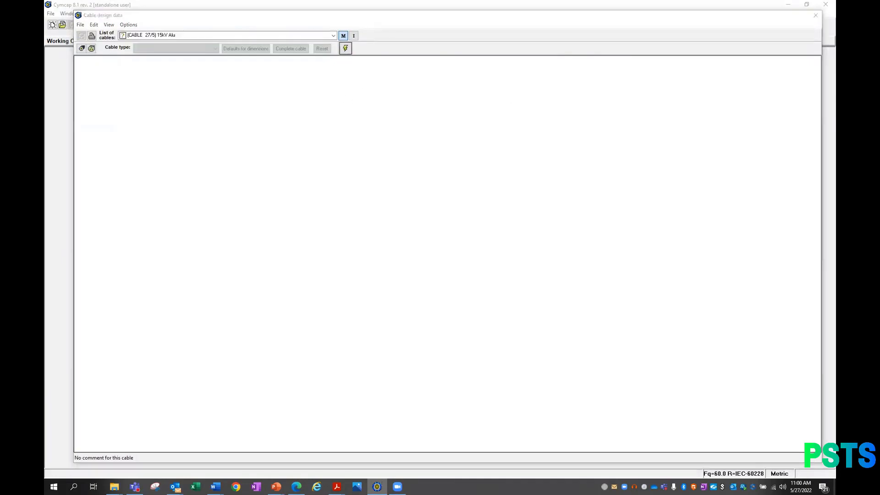
{"action": "key", "text": "alt+Tab"}
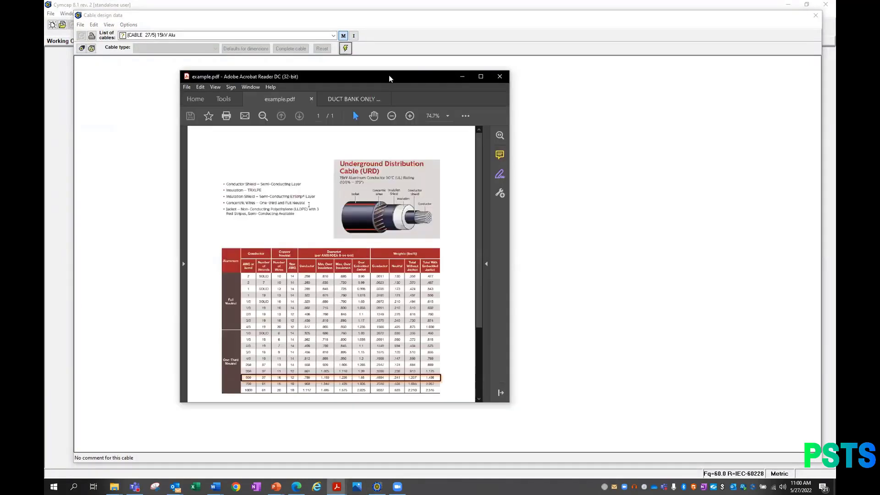
{"action": "double_click", "coordinate": [390, 77]}
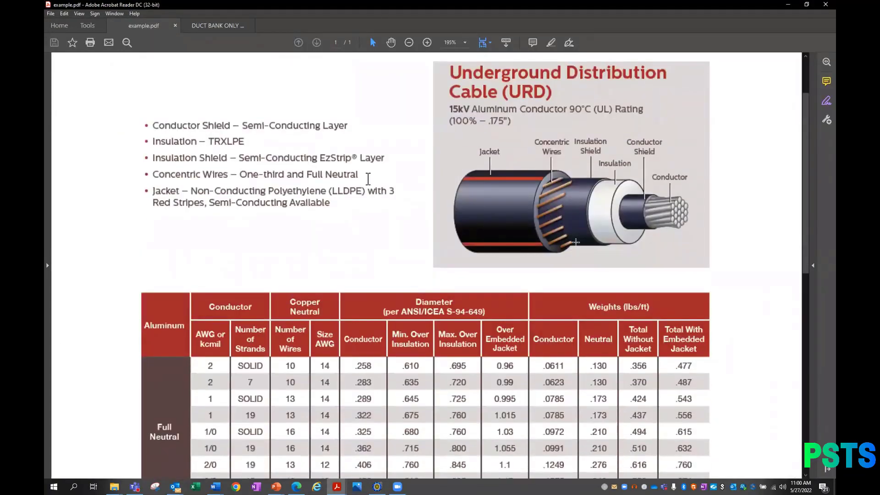
- Review the layer descriptions and the cable dimension table in the example.pdf datasheet
{"action": "scroll", "coordinate": [368, 179], "scroll_direction": "down", "scroll_amount": 1}
{"action": "scroll", "coordinate": [368, 159], "scroll_direction": "down", "scroll_amount": 5}
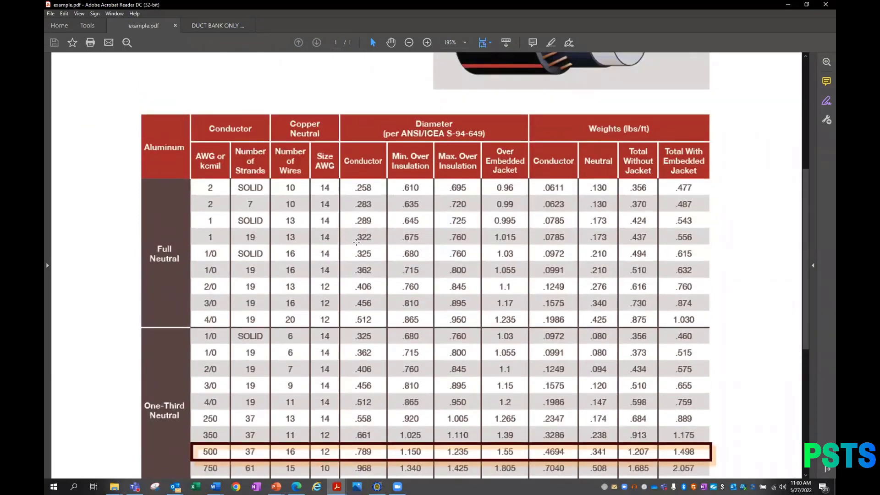
{"action": "scroll", "coordinate": [346, 229], "scroll_direction": "up", "scroll_amount": 4}
{"action": "scroll", "coordinate": [332, 240], "scroll_direction": "up", "scroll_amount": 2}
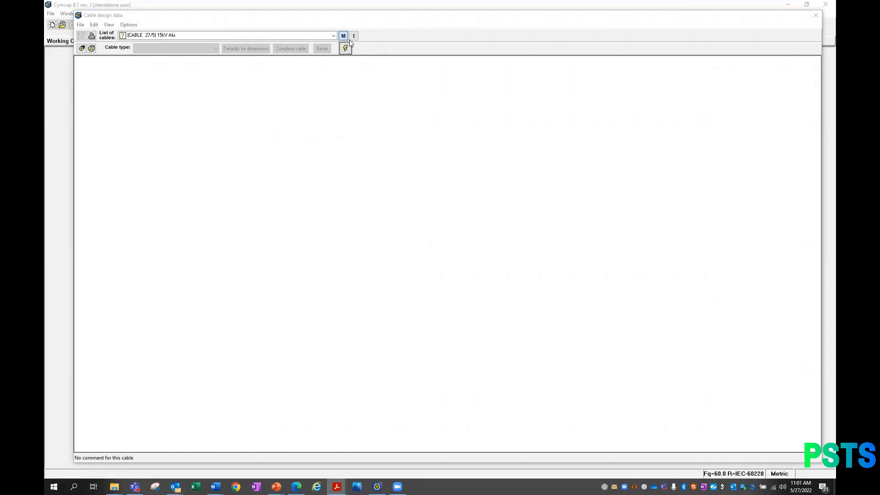
- Return to CYMCAP and switch the cable design data to imperial units
{"action": "left_click", "coordinate": [355, 36]}
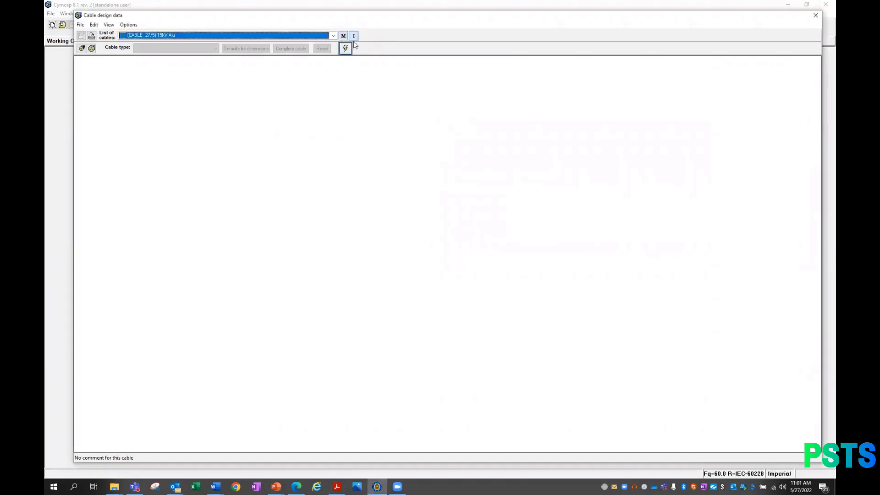
{"action": "left_click", "coordinate": [344, 36]}
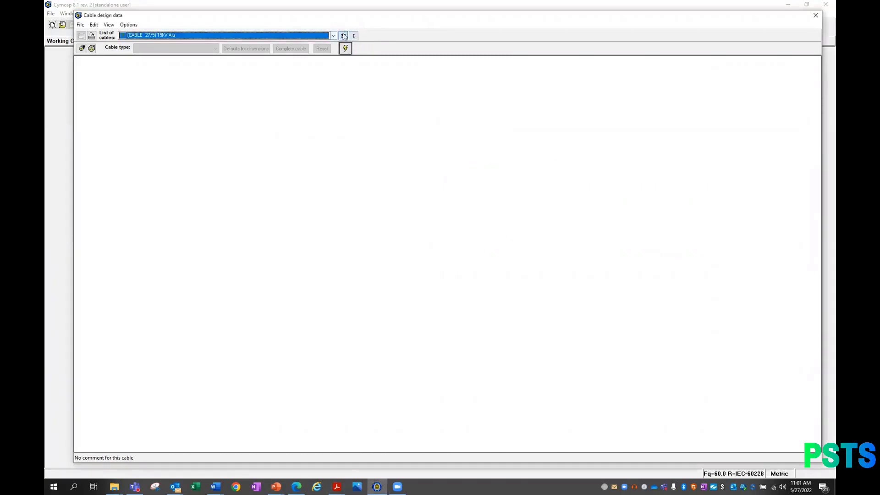
{"action": "left_click", "coordinate": [354, 37]}
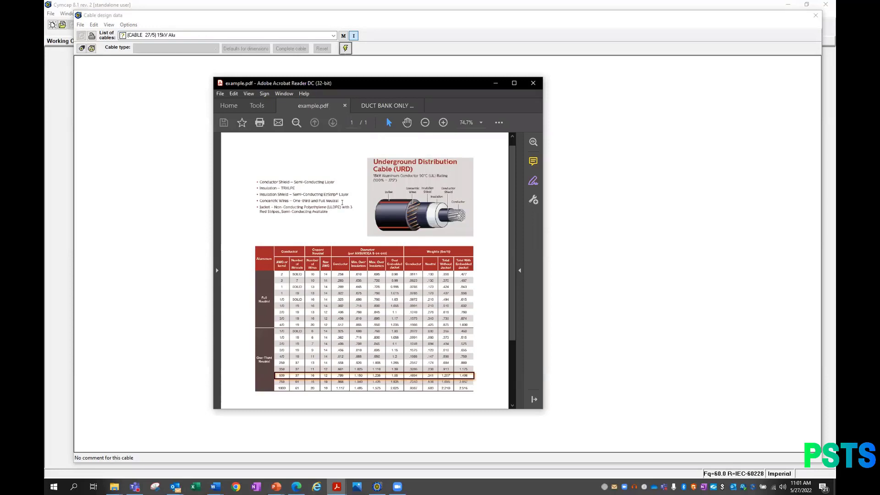
- Start a single-core design for the 15kV Alu cable and set its cable type to OTHER
{"action": "left_click", "coordinate": [91, 48]}
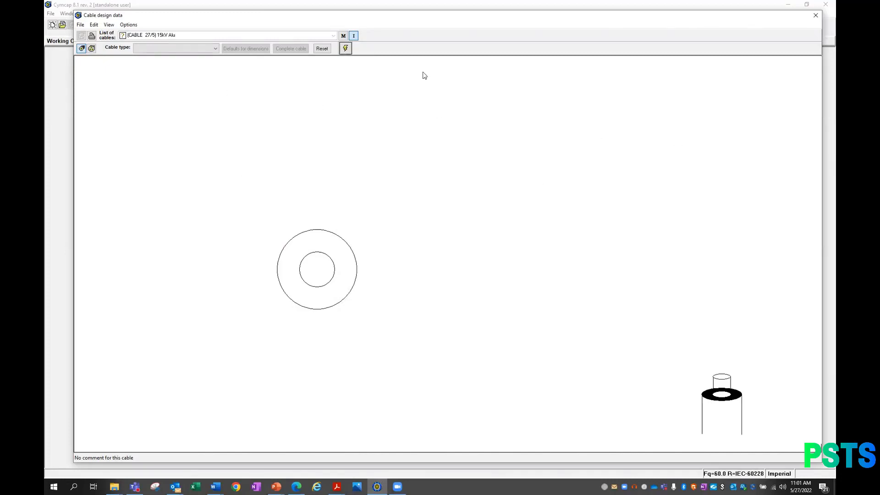
{"action": "left_click", "coordinate": [215, 48]}
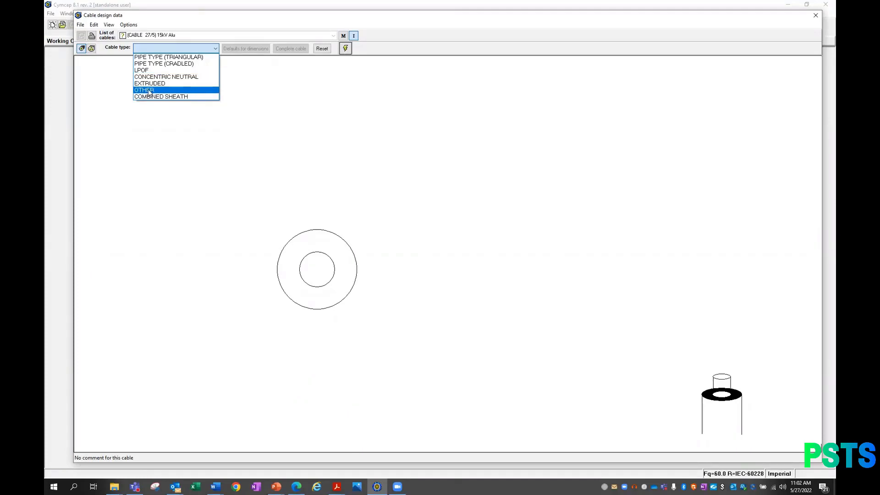
{"action": "left_click", "coordinate": [150, 93]}
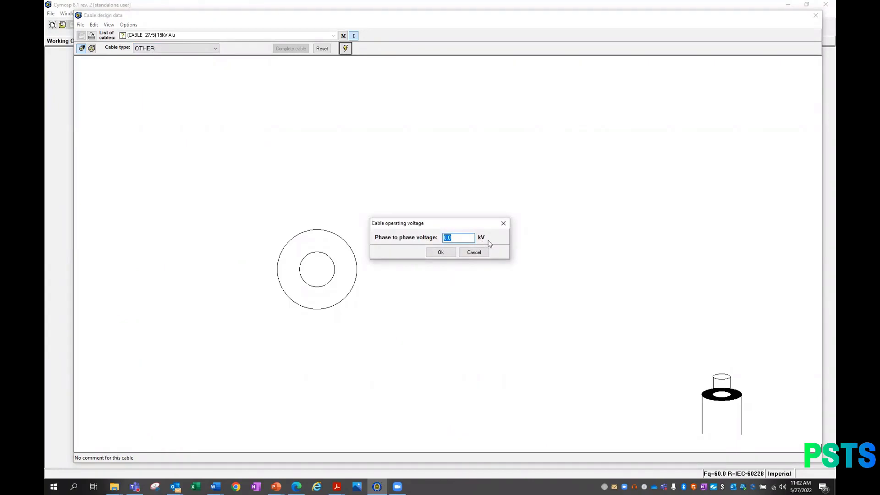
- Look up the voltage rating in the example.pdf datasheet in Acrobat Reader and set the cable's phase-to-phase voltage to 15 kV in CYMCAP
{"action": "left_click_drag", "start_coordinate": [458, 219], "coordinate": [385, 159]}
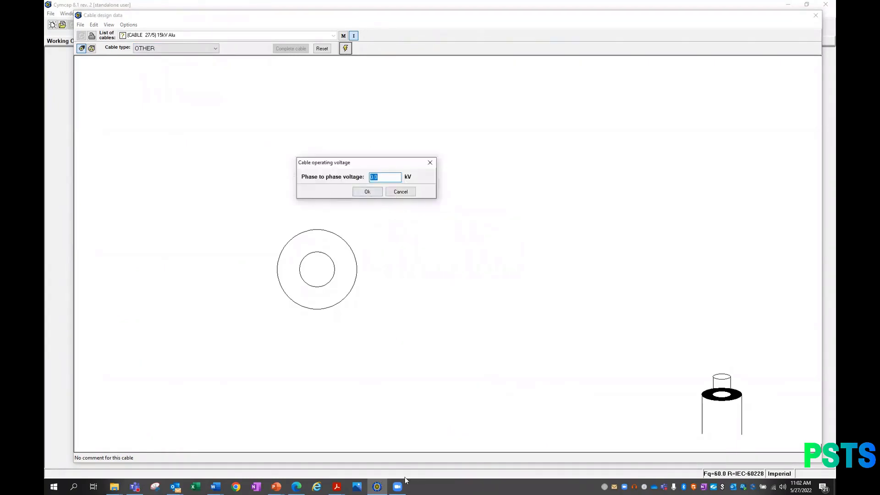
{"action": "left_click", "coordinate": [336, 486]}
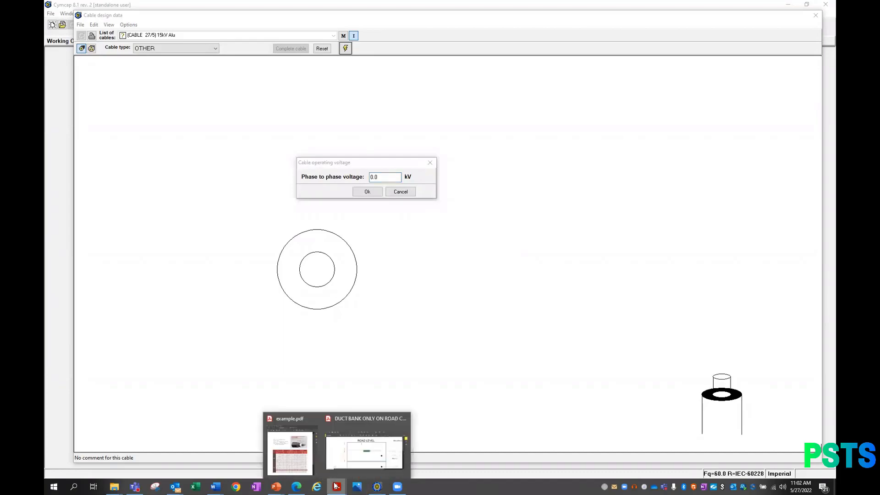
{"action": "left_click", "coordinate": [310, 460]}
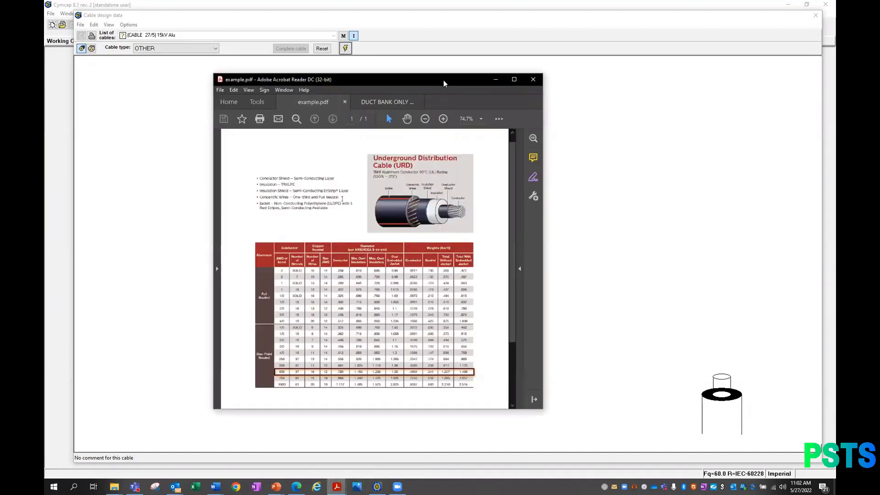
{"action": "left_click_drag", "start_coordinate": [445, 78], "coordinate": [448, 27]}
{"action": "scroll", "coordinate": [459, 147], "scroll_direction": "up", "scroll_amount": 3}
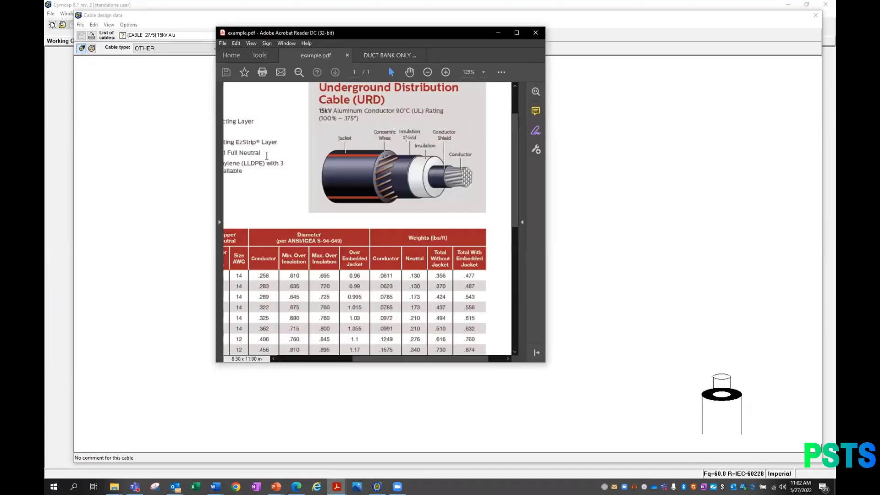
{"action": "left_click_drag", "start_coordinate": [430, 116], "coordinate": [438, 145]}
{"action": "right_click", "coordinate": [458, 121]}
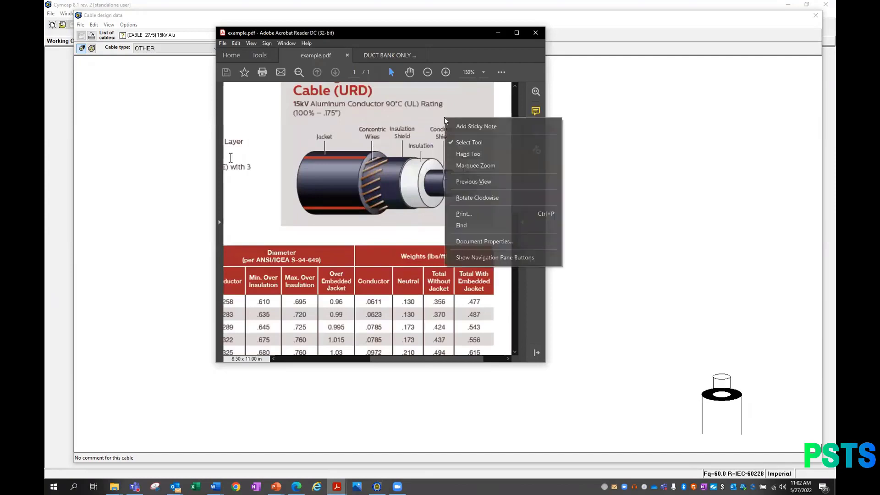
{"action": "left_click", "coordinate": [410, 72]}
{"action": "left_click_drag", "start_coordinate": [399, 138], "coordinate": [396, 210]}
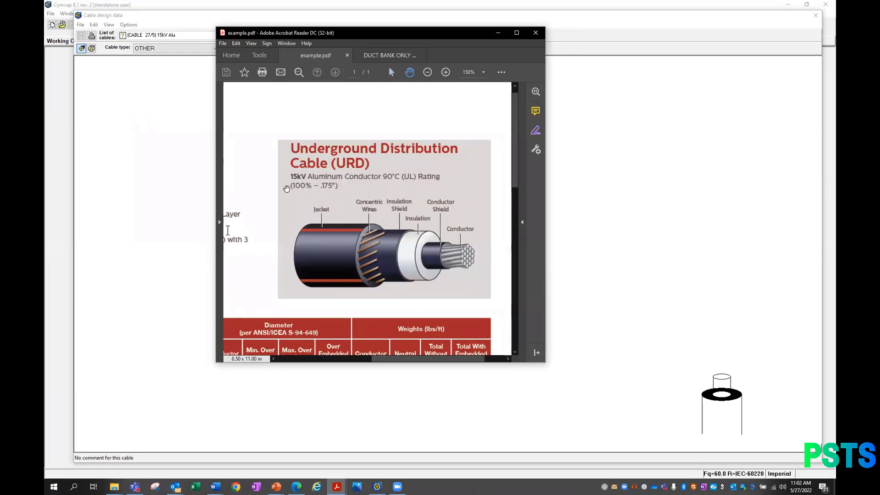
{"action": "left_click", "coordinate": [187, 133]}
{"action": "type", "text": "1"}
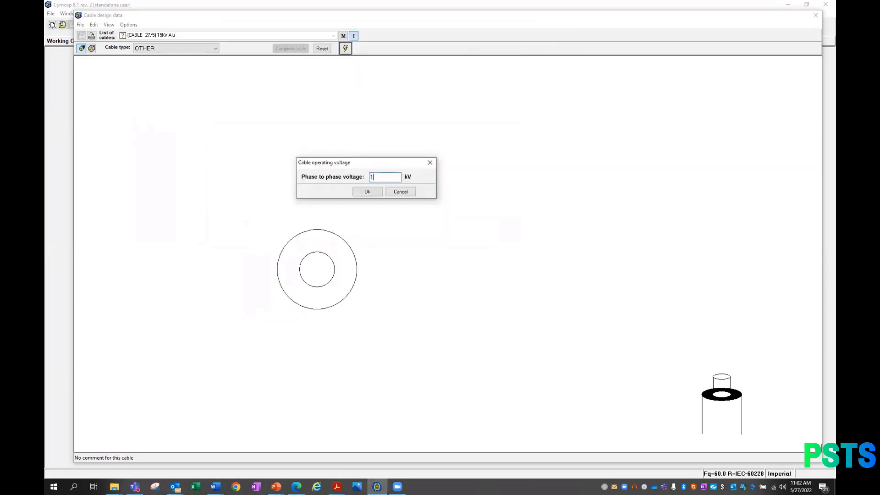
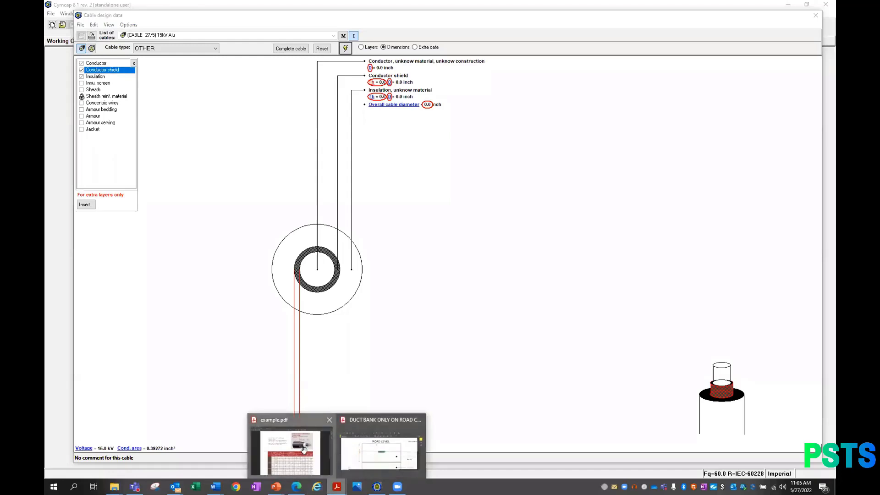
- Add the insulation screen and concentric wires layers to the cable in CYMCAP, following the example.pdf datasheet in Acrobat Reader
{"action": "left_click", "coordinate": [303, 449]}
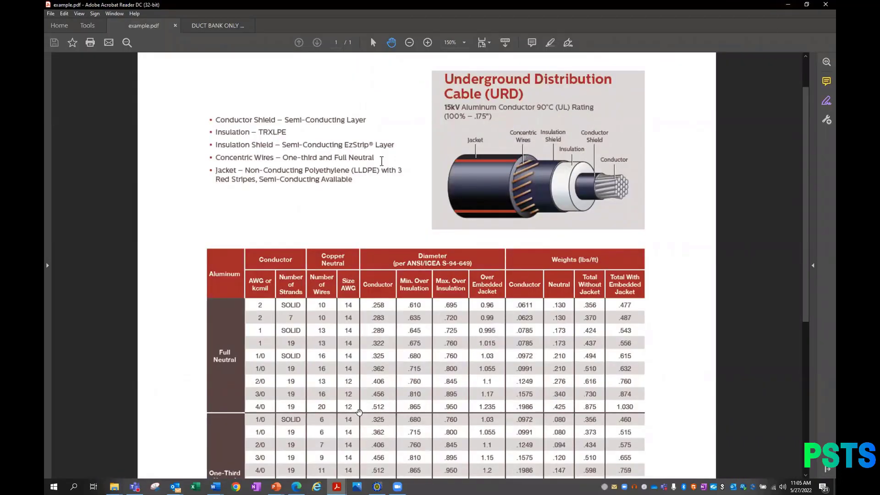
{"action": "left_click", "coordinate": [787, 5]}
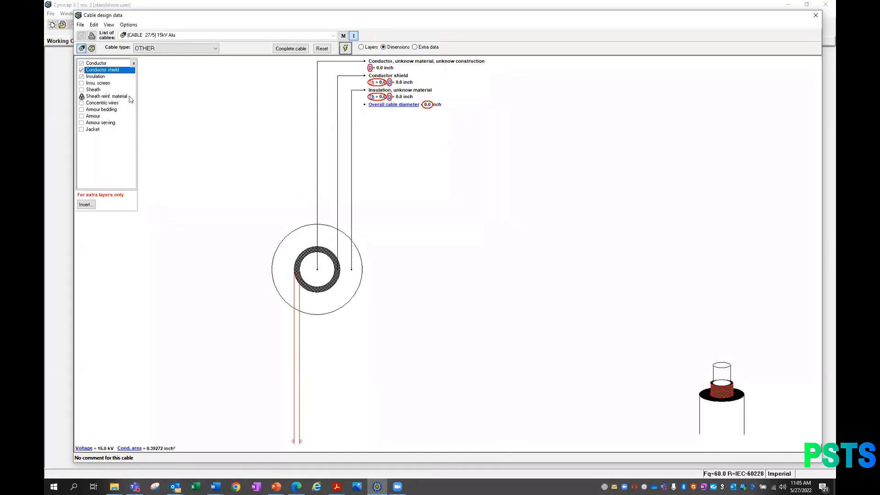
{"action": "left_click", "coordinate": [82, 83]}
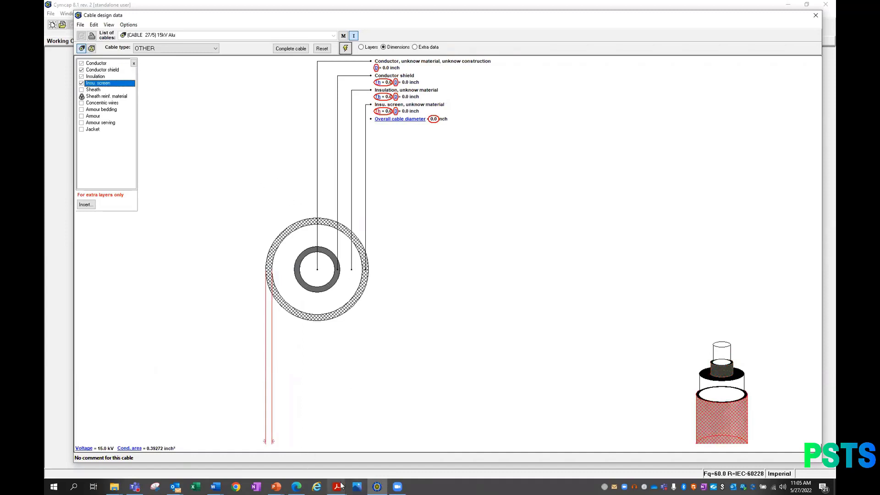
{"action": "mouse_move", "coordinate": [338, 486]}
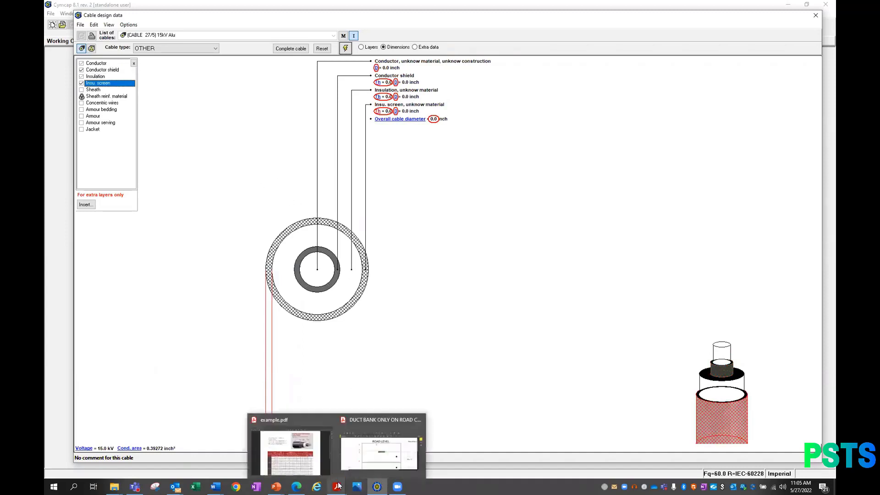
{"action": "left_click", "coordinate": [293, 441]}
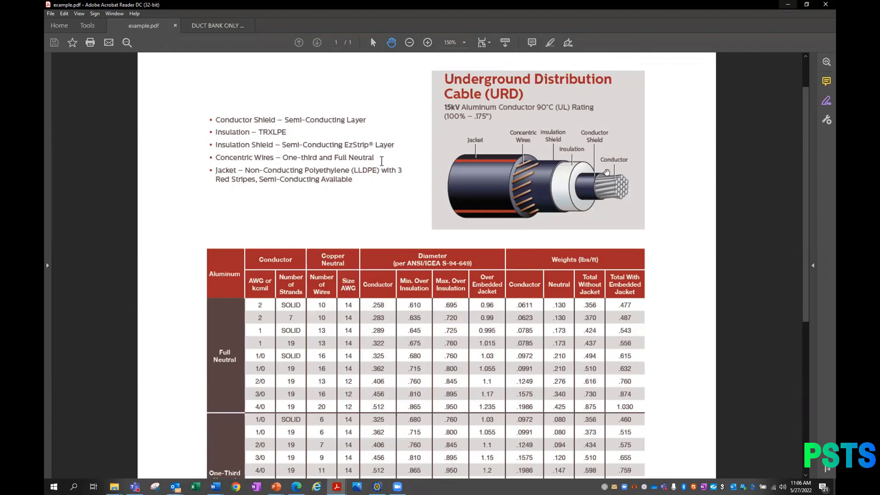
{"action": "left_click", "coordinate": [377, 487]}
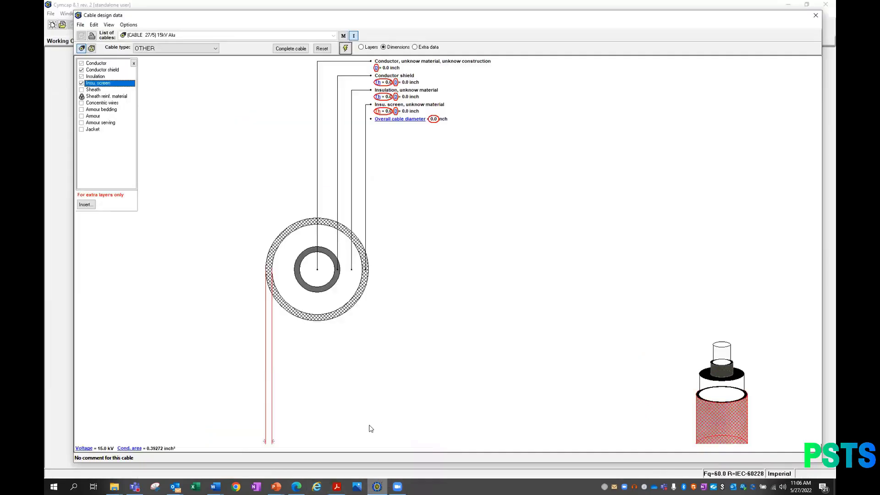
{"action": "left_click", "coordinate": [82, 105]}
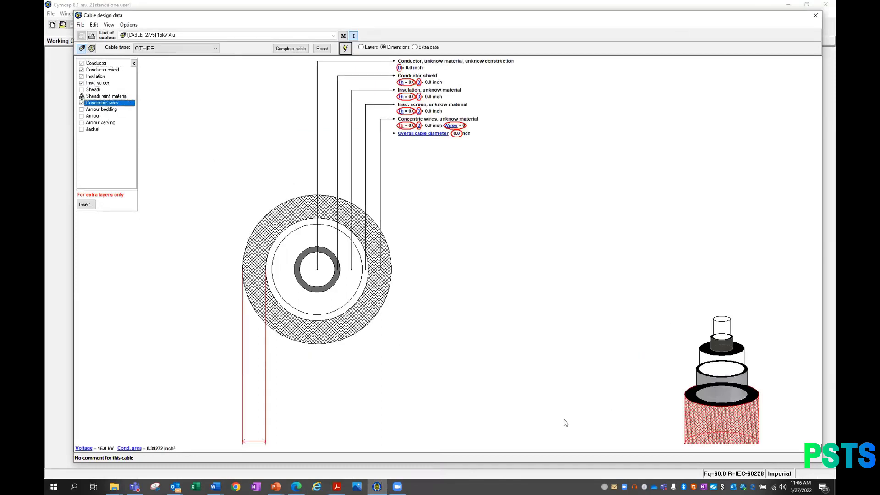
- Check the outer layer in the example.pdf datasheet in Acrobat Reader and add the jacket layer to the cable in CYMCAP
{"action": "left_click", "coordinate": [336, 486]}
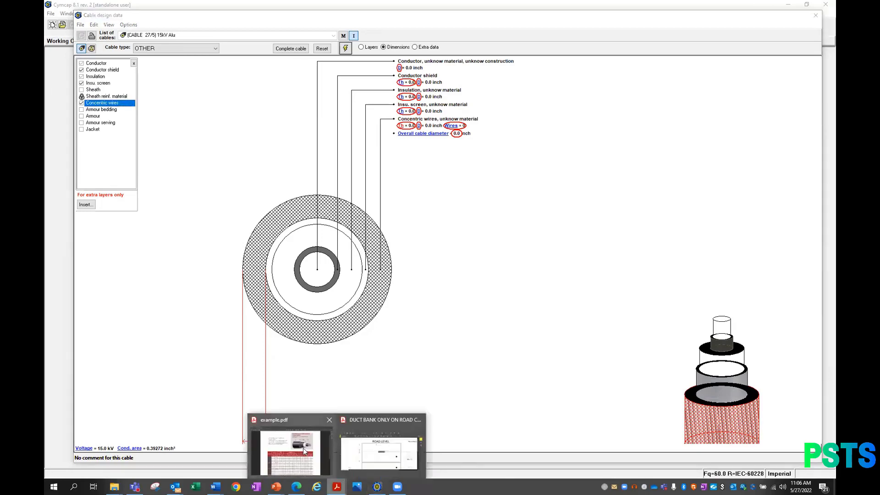
{"action": "left_click", "coordinate": [304, 447]}
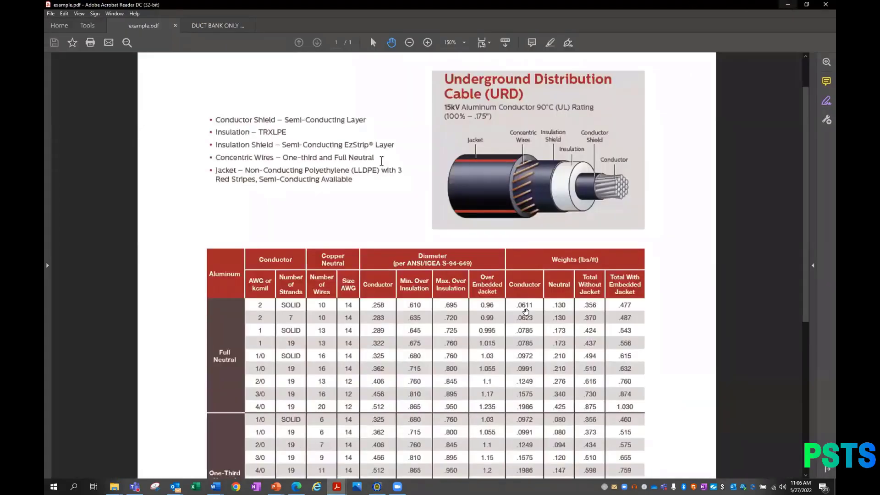
{"action": "left_click", "coordinate": [377, 486]}
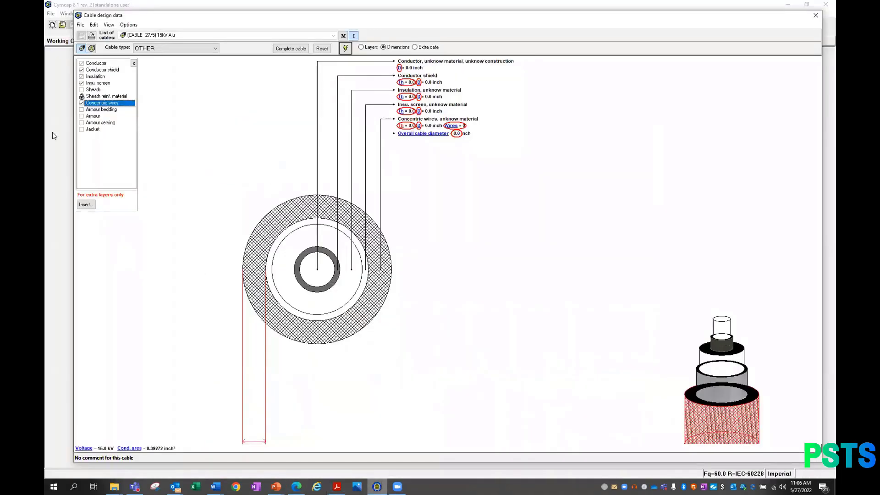
{"action": "left_click", "coordinate": [81, 130]}
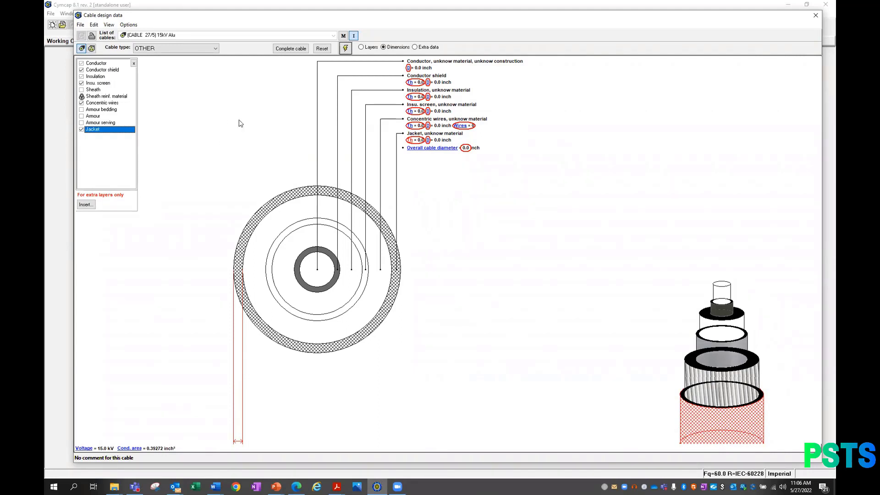
- Open the conductor layer's data, check the conductor in the example.pdf datasheet, and set the conductor material to Aluminum
{"action": "left_click", "coordinate": [427, 147]}
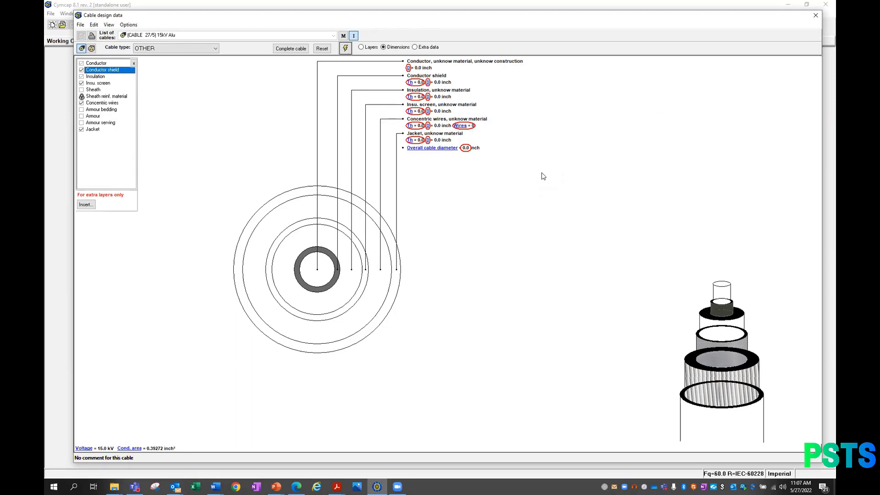
{"action": "left_click", "coordinate": [430, 90]}
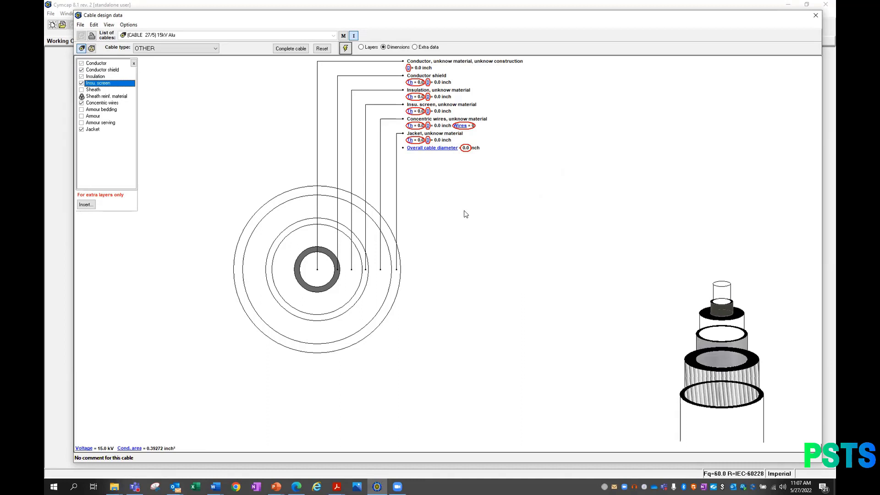
{"action": "left_click", "coordinate": [410, 71]}
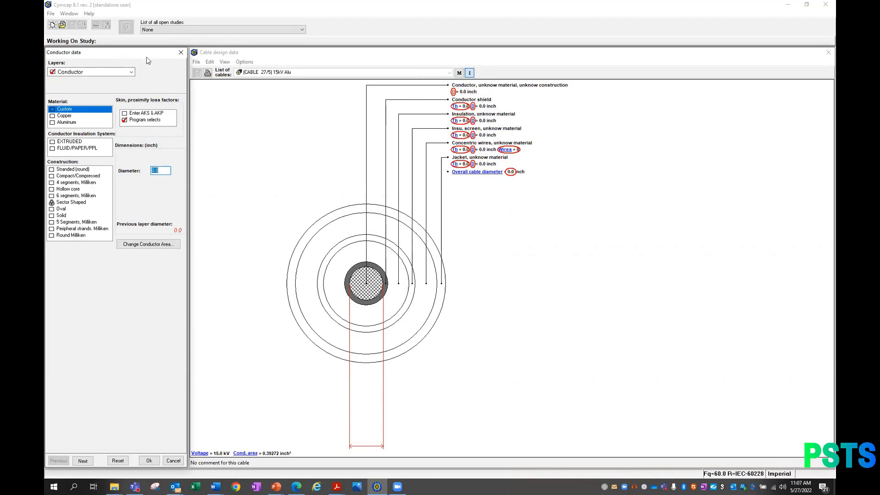
{"action": "left_click_drag", "start_coordinate": [147, 57], "coordinate": [158, 59]}
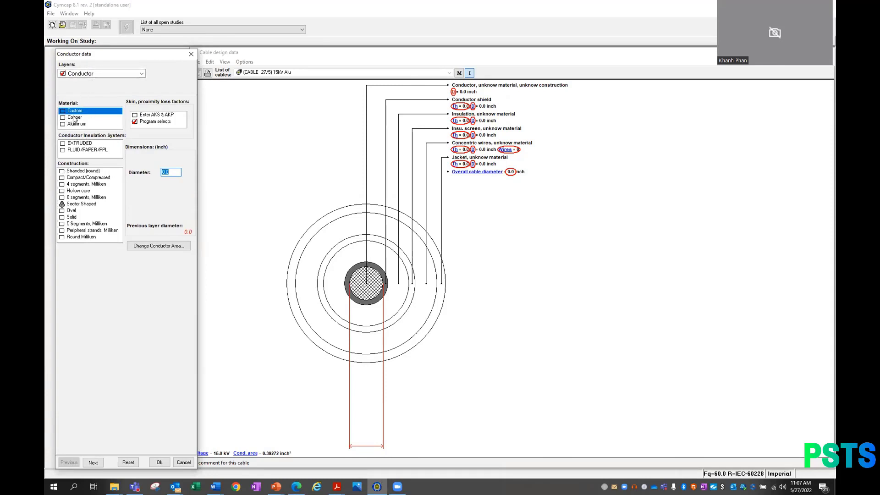
{"action": "left_click", "coordinate": [337, 485]}
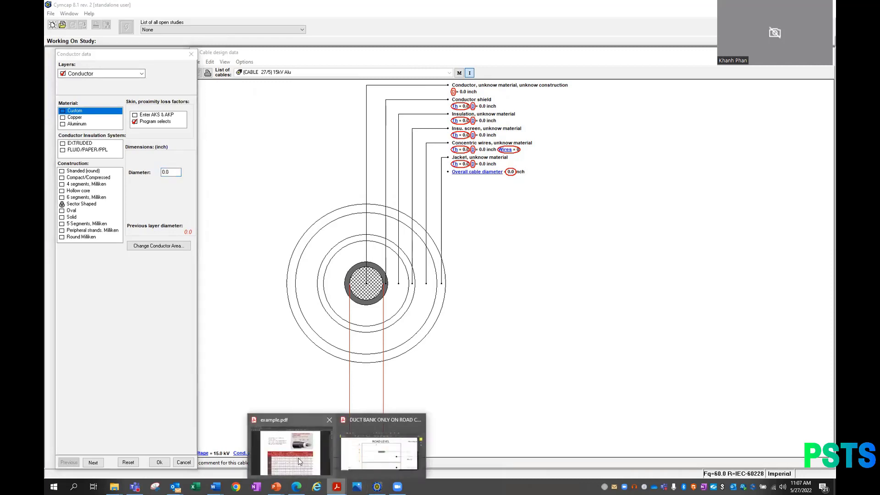
{"action": "left_click", "coordinate": [301, 461]}
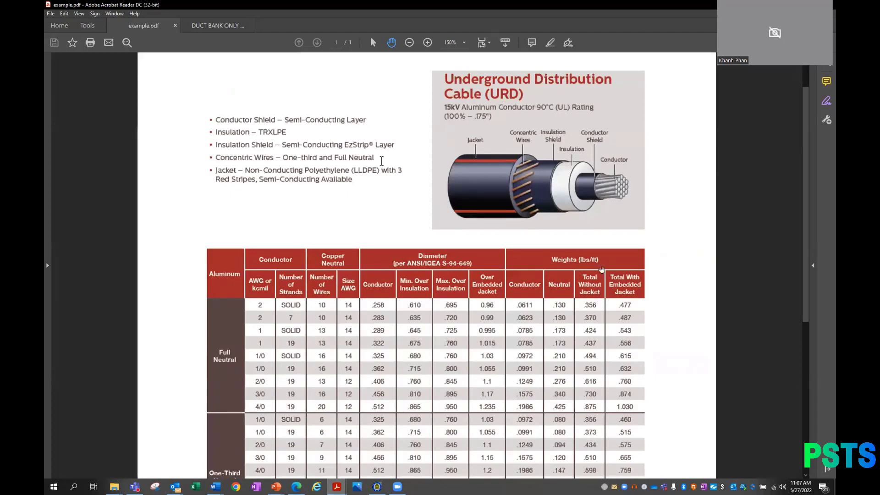
{"action": "left_click", "coordinate": [377, 487]}
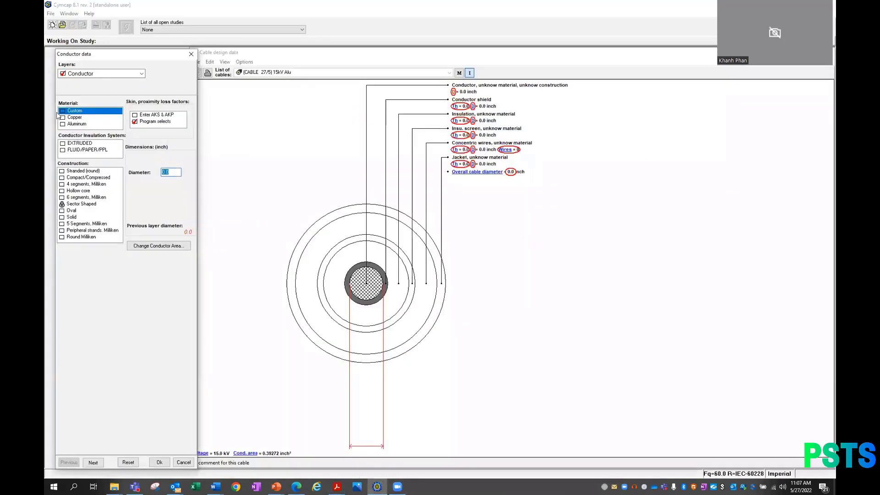
{"action": "left_click", "coordinate": [71, 123]}
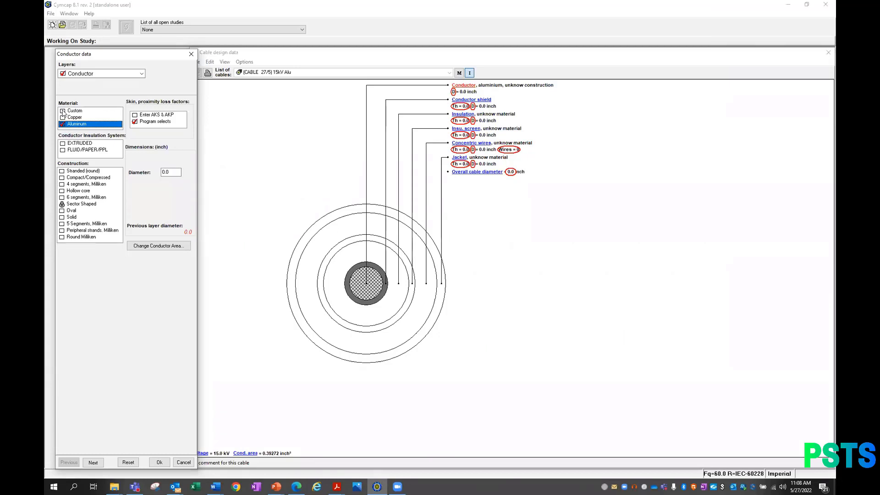
{"action": "left_click", "coordinate": [63, 112]}
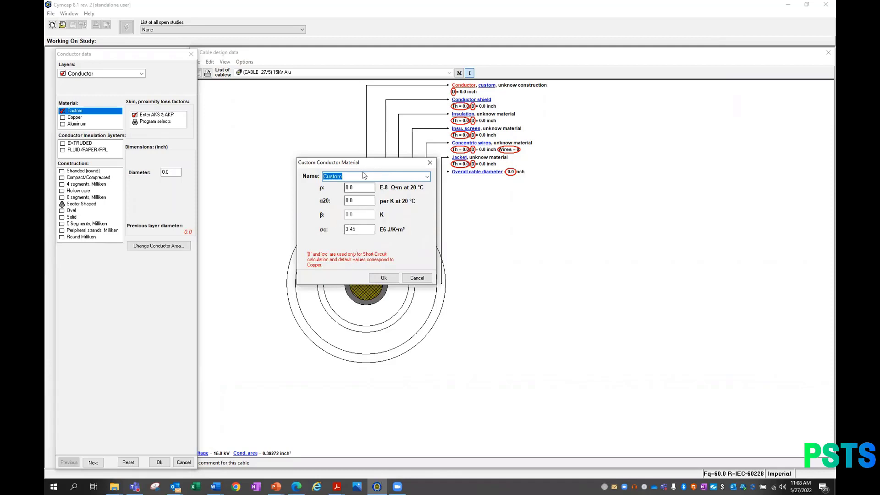
{"action": "left_click", "coordinate": [416, 278]}
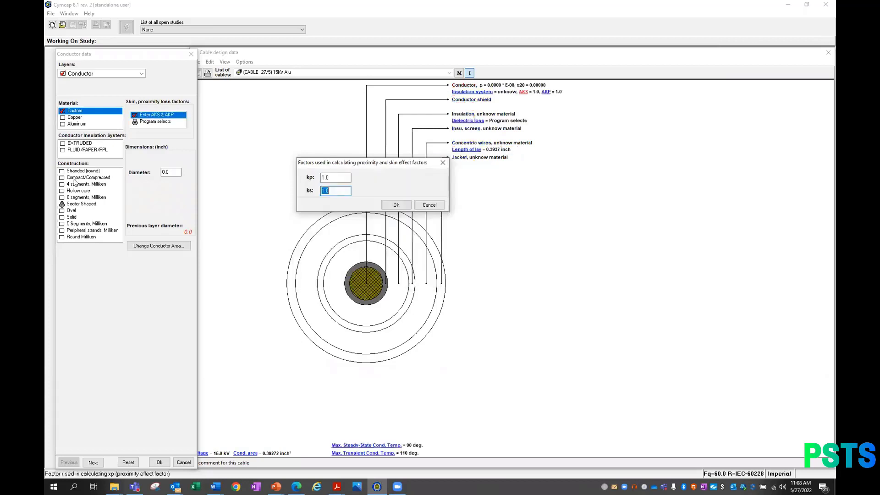
{"action": "left_click", "coordinate": [442, 162]}
{"action": "left_click", "coordinate": [74, 124]}
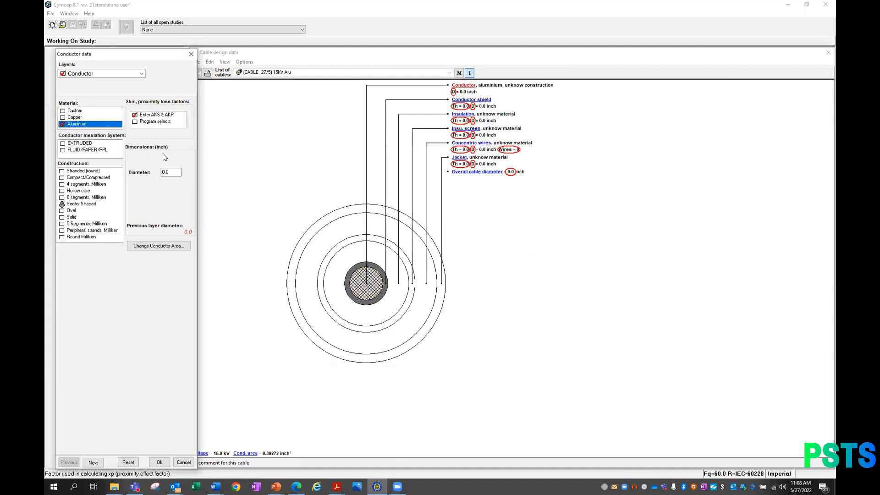
{"action": "left_click", "coordinate": [134, 114]}
{"action": "left_click", "coordinate": [135, 122]}
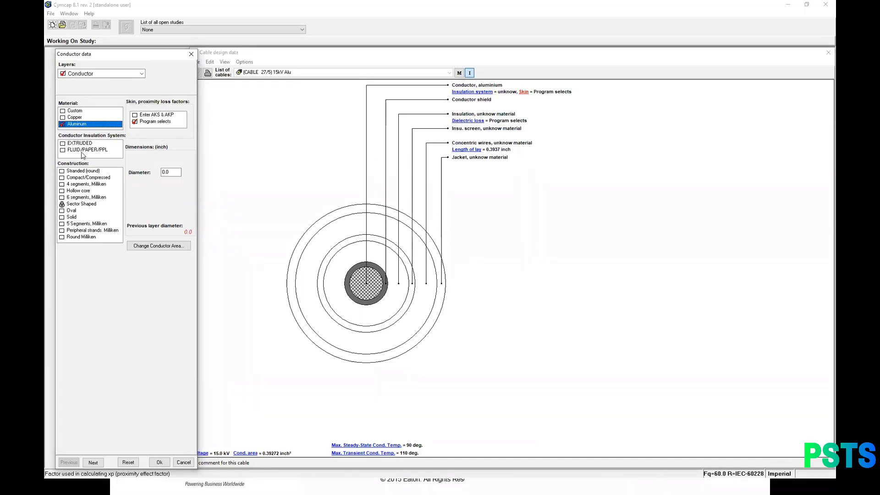
- Set the conductor insulation system to EXTRUDED and the conductor construction to Stranded (round)
{"action": "left_click", "coordinate": [63, 144]}
{"action": "left_click", "coordinate": [63, 171]}
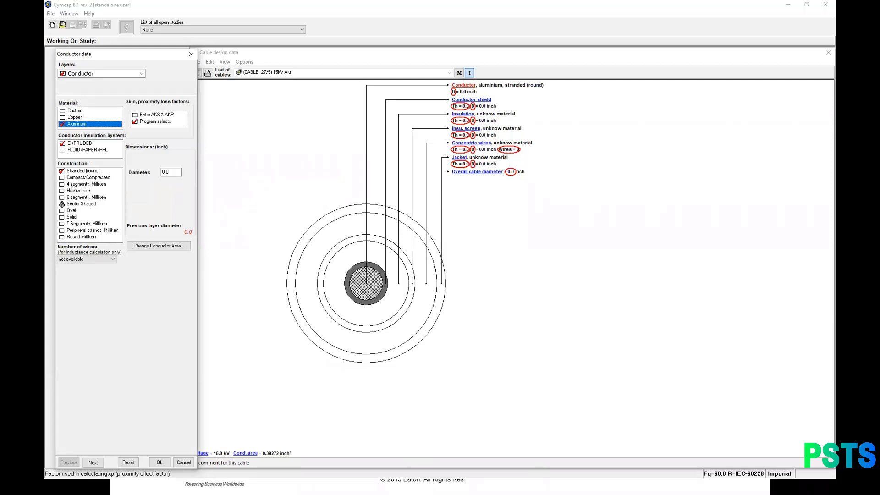
- Look up the 500 kcmil conductor row in the example.pdf datasheet in Acrobat Reader and set the conductor diameter to 1.235 inch in CYMCAP
{"action": "left_click", "coordinate": [173, 172]}
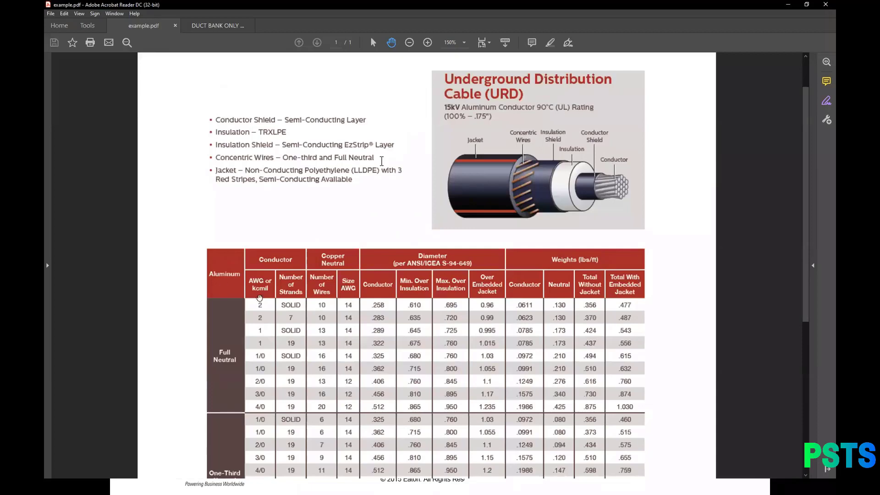
{"action": "scroll", "coordinate": [261, 297], "scroll_direction": "down", "scroll_amount": 4}
{"action": "scroll", "coordinate": [271, 247], "scroll_direction": "down", "scroll_amount": 2}
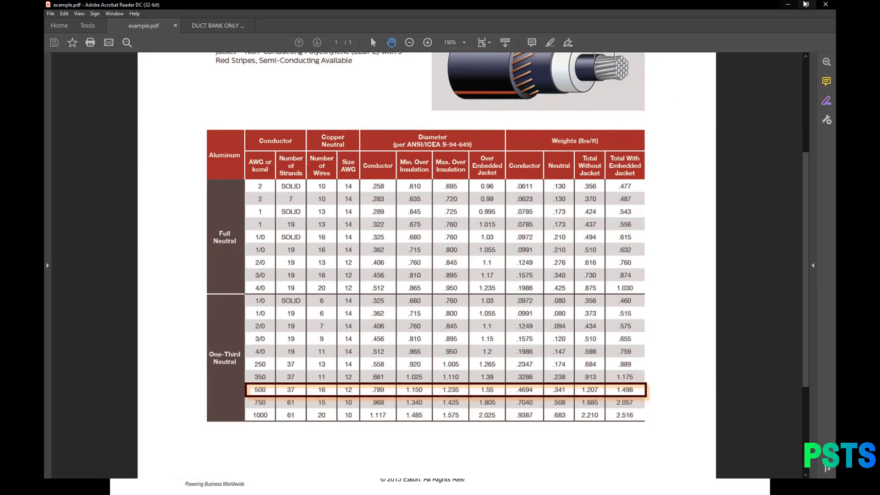
{"action": "left_click", "coordinate": [788, 5]}
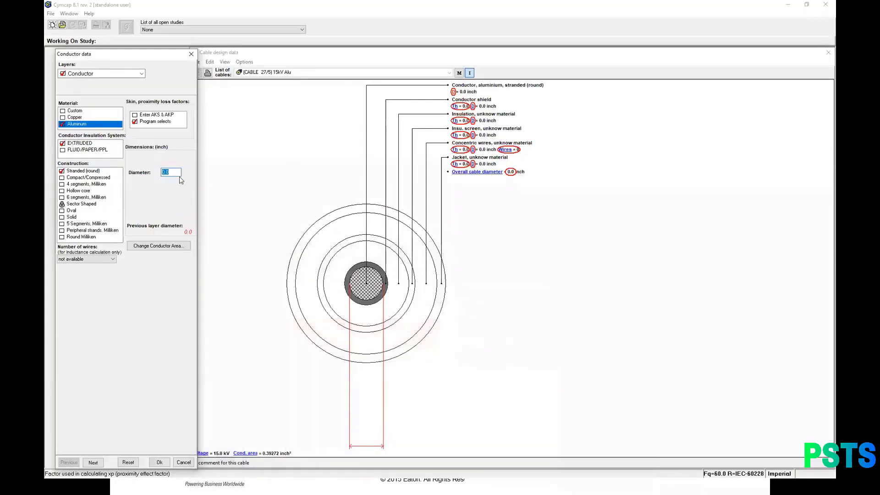
{"action": "type", "text": "1.235"}
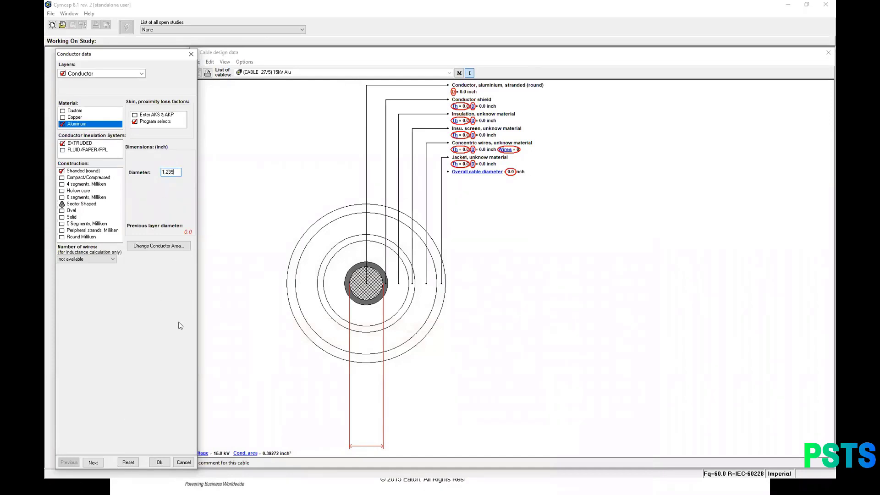
- Open the conductor shield's data, review the example.pdf datasheet in Acrobat Reader, and set the shield thickness to 0.02 inch in CYMCAP
{"action": "left_click", "coordinate": [93, 463]}
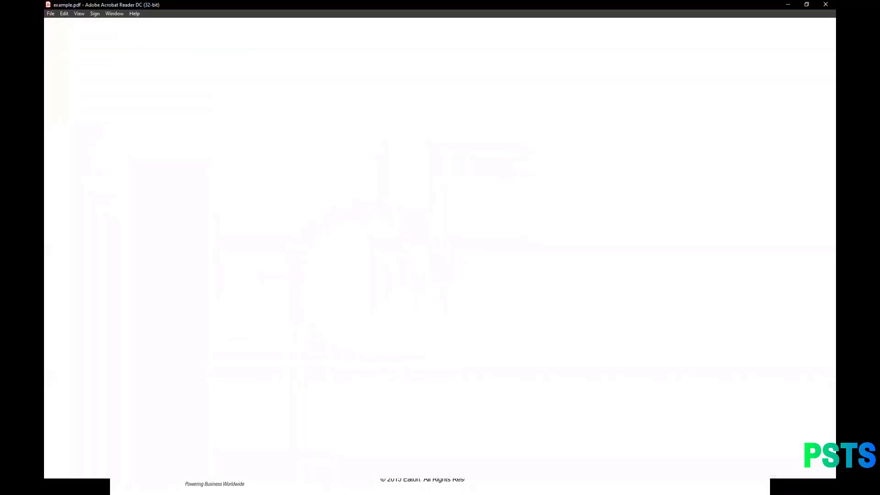
{"action": "scroll", "coordinate": [638, 288], "scroll_direction": "up", "scroll_amount": 3}
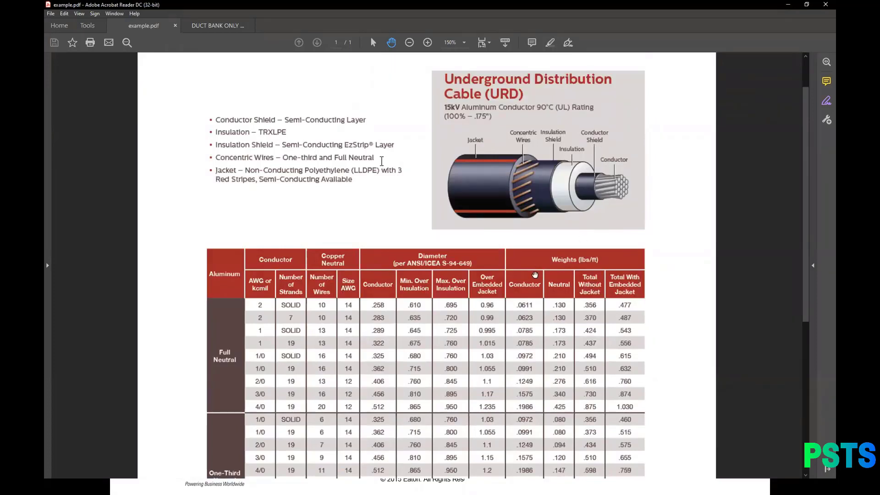
{"action": "scroll", "coordinate": [511, 353], "scroll_direction": "down", "scroll_amount": 2}
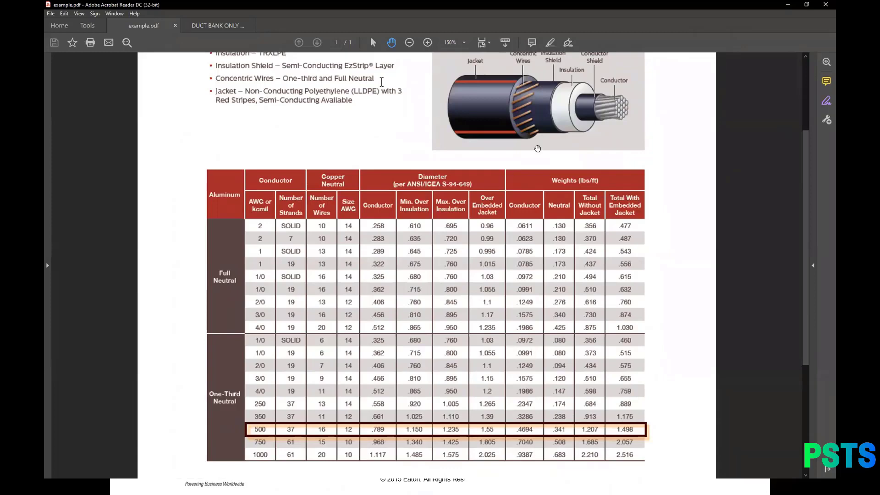
{"action": "left_click", "coordinate": [788, 6]}
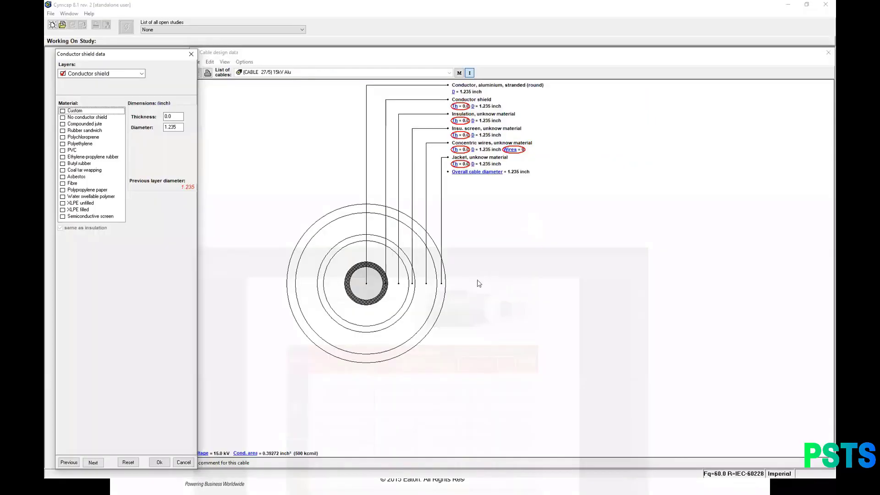
{"action": "left_click", "coordinate": [180, 115]}
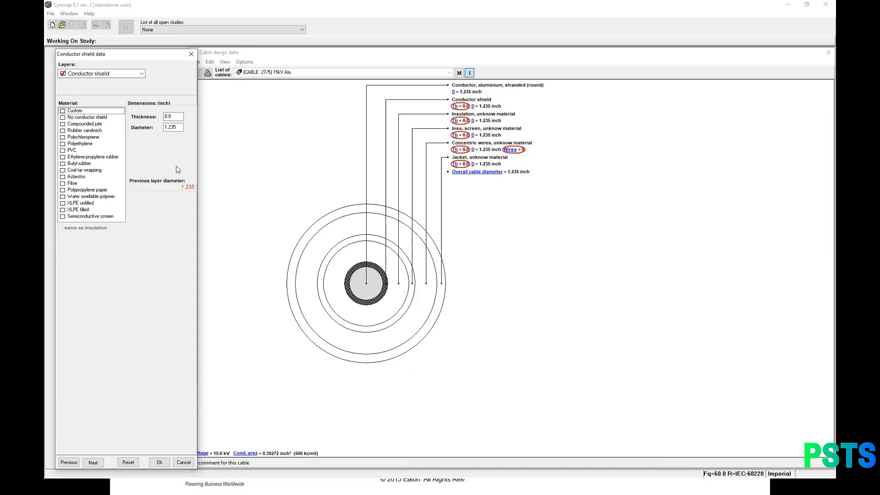
{"action": "left_click", "coordinate": [174, 116]}
{"action": "type", "text": "2"}
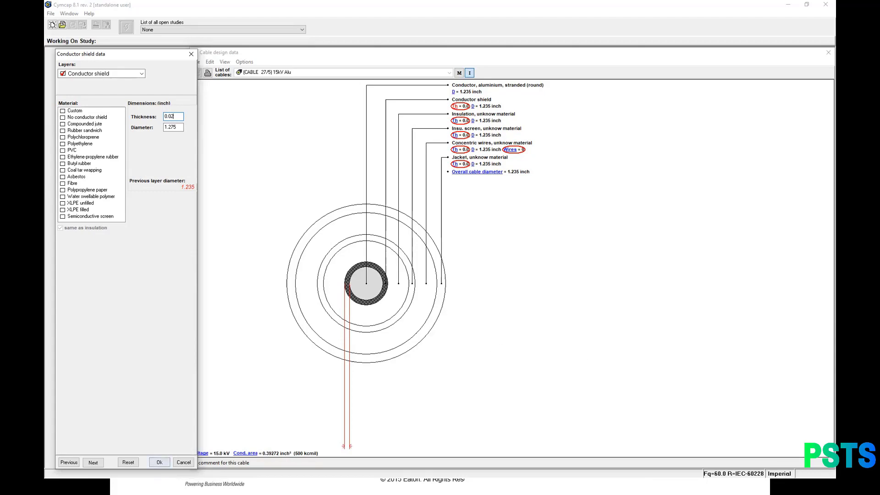
- Check the conductor shield description in the example.pdf datasheet in Acrobat Reader and set the shield material to Semiconductive screen in CYMCAP
{"action": "key", "text": "alt+Tab"}
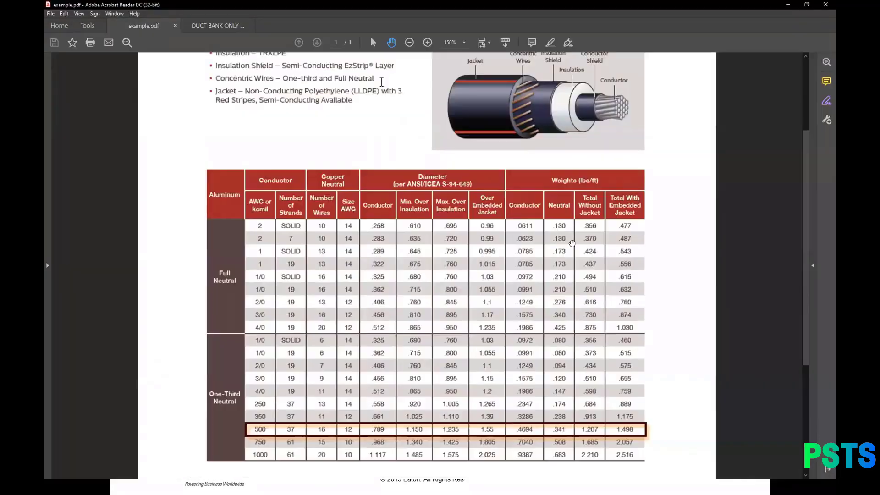
{"action": "scroll", "coordinate": [366, 176], "scroll_direction": "up", "scroll_amount": 3}
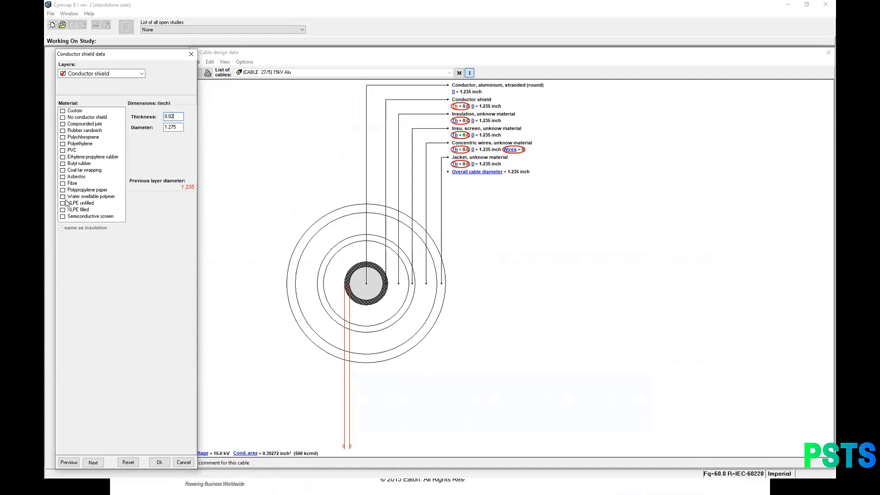
{"action": "left_click", "coordinate": [67, 218]}
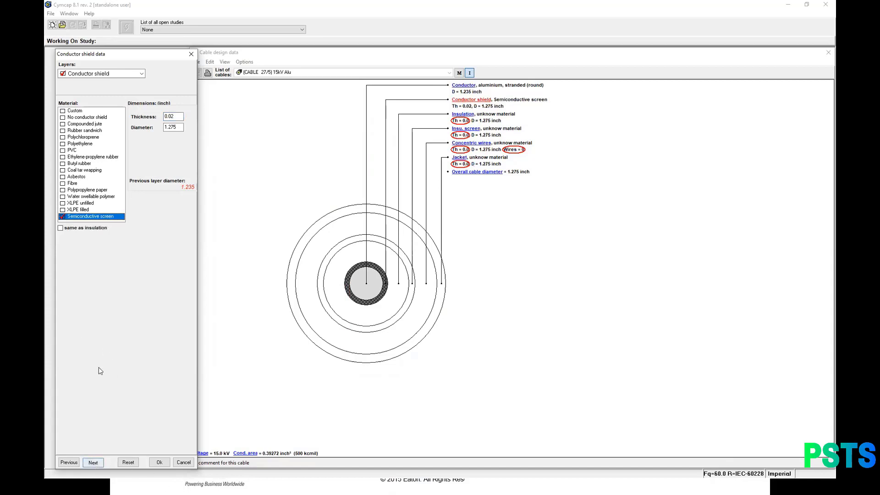
- Open the insulation layer's data, check the insulation in the example.pdf datasheet in Acrobat Reader, and set the insulation diameter to 1.235 inch in CYMCAP
{"action": "left_click", "coordinate": [93, 463]}
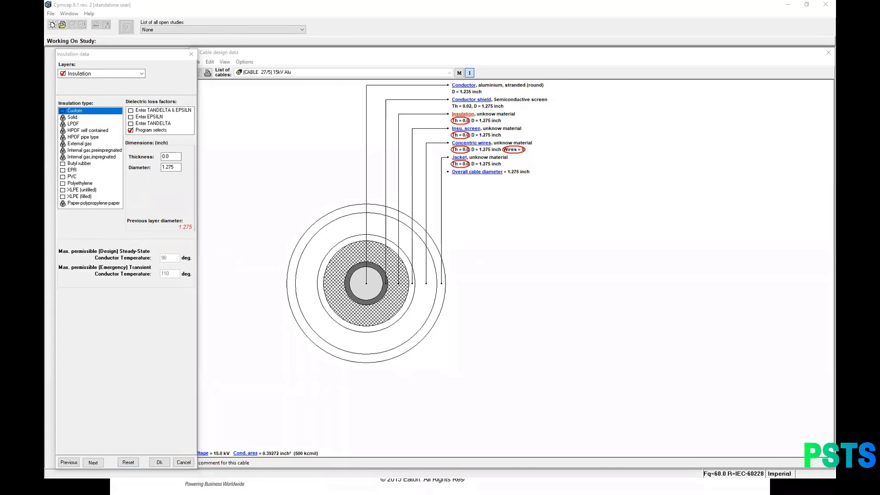
{"action": "key", "text": "alt+Tab"}
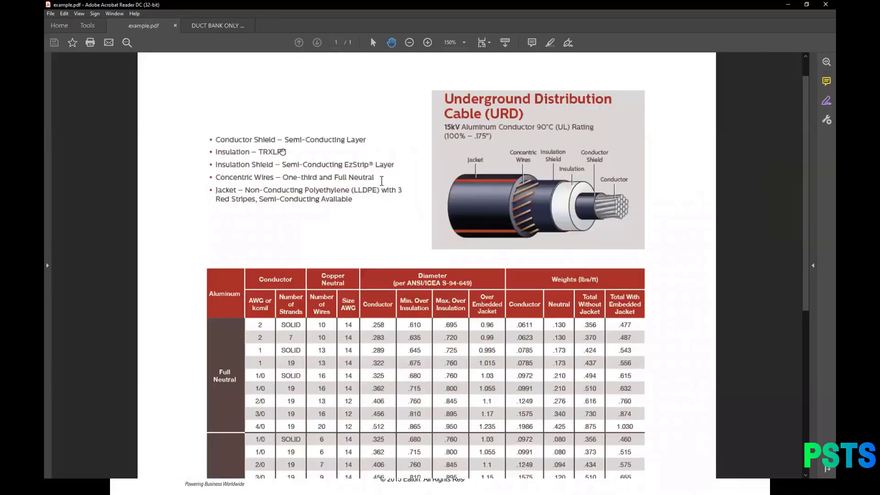
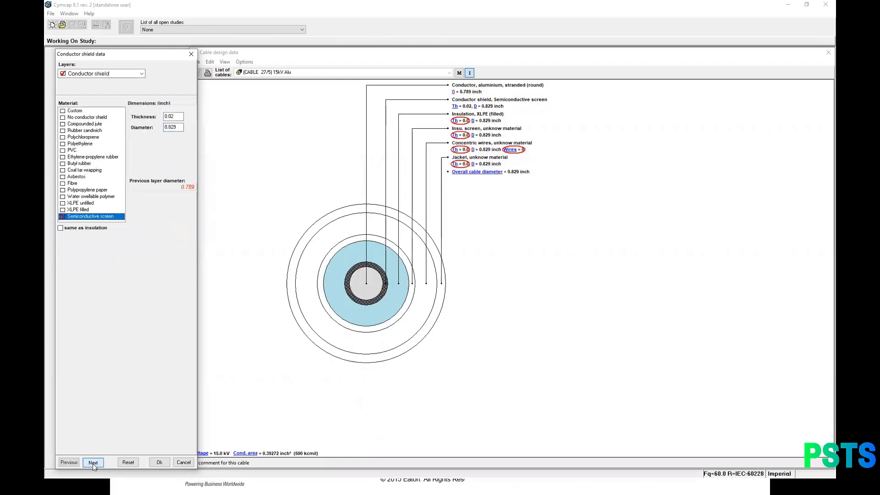
{"action": "left_click", "coordinate": [94, 464]}
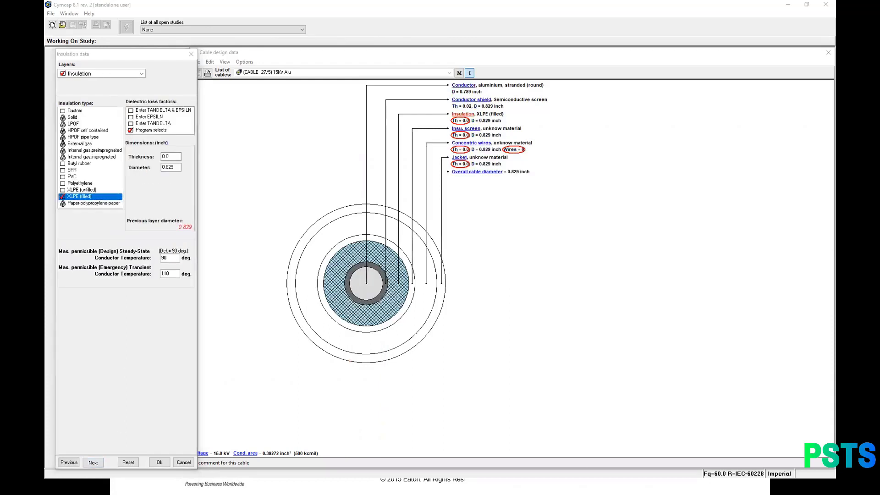
{"action": "key", "text": "alt+Tab"}
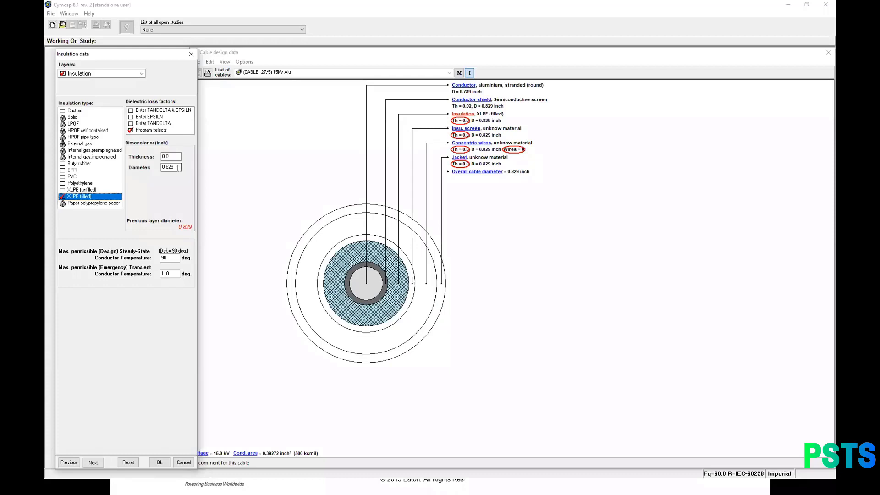
{"action": "double_click", "coordinate": [176, 168]}
{"action": "type", "text": "1.235"}
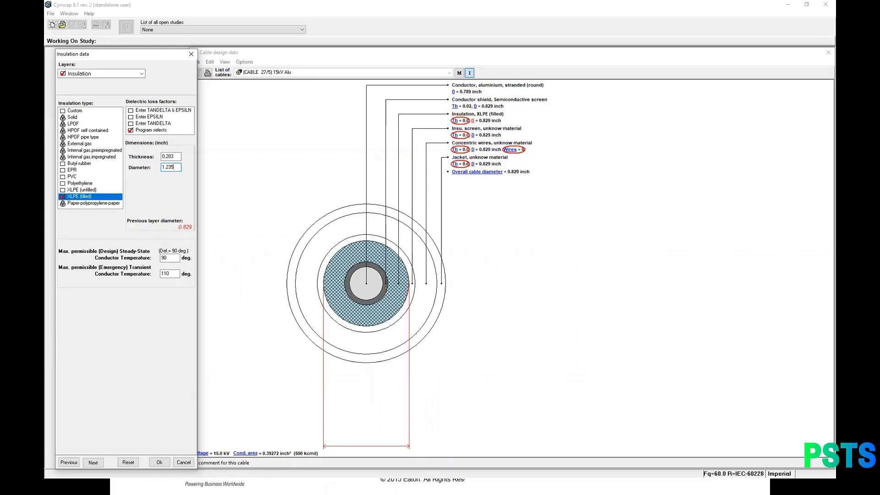
- Check the temperature rating in the example.pdf datasheet in Acrobat Reader against the insulation's maximum steady-state and transient conductor temperatures in CYMCAP
{"action": "key", "text": "alt+Tab"}
{"action": "scroll", "coordinate": [342, 248], "scroll_direction": "up", "scroll_amount": 1}
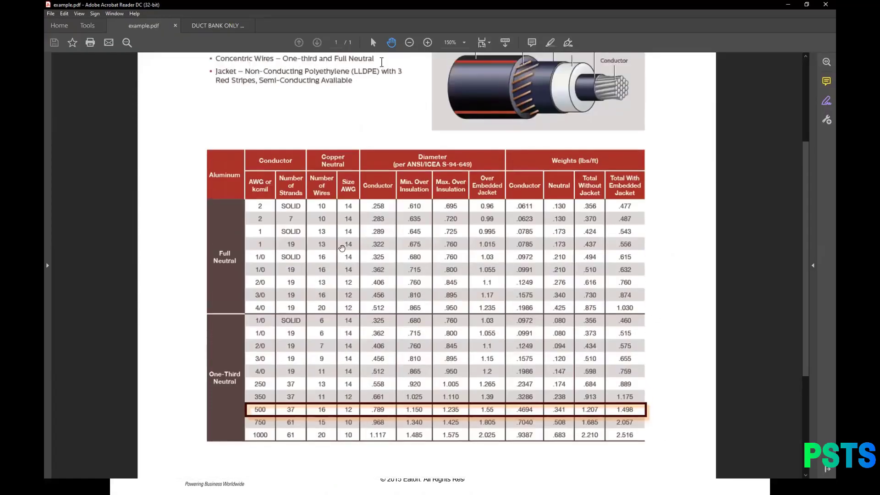
{"action": "scroll", "coordinate": [342, 248], "scroll_direction": "up", "scroll_amount": 3}
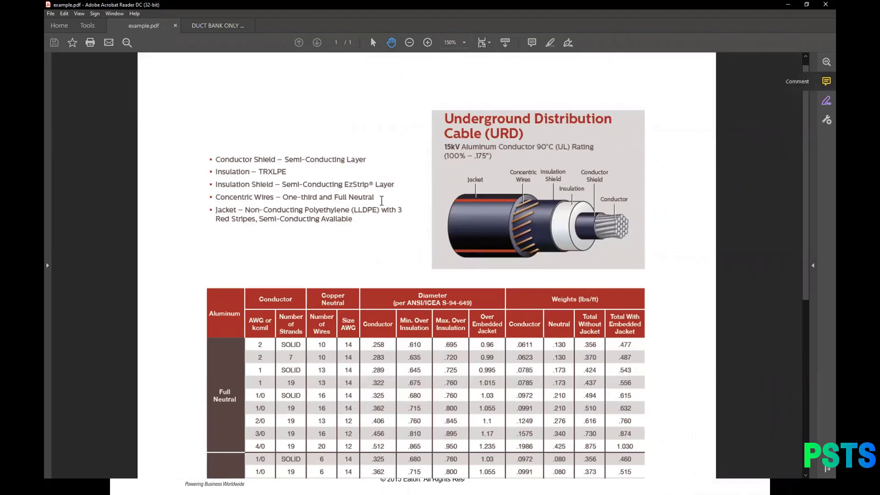
{"action": "key", "text": "alt+Tab"}
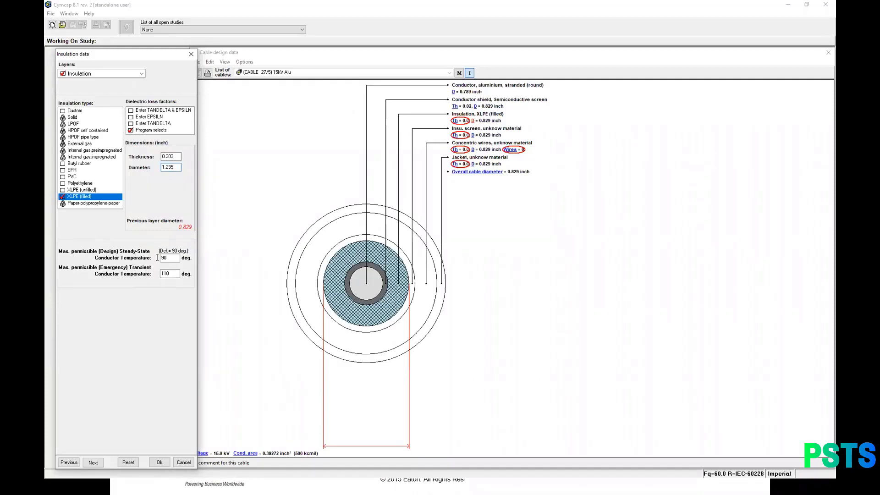
{"action": "left_click", "coordinate": [171, 258]}
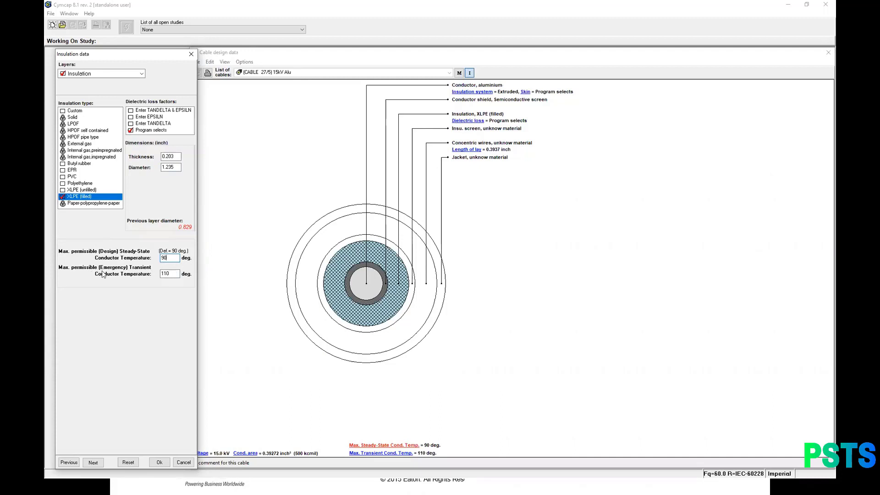
{"action": "left_click", "coordinate": [167, 273]}
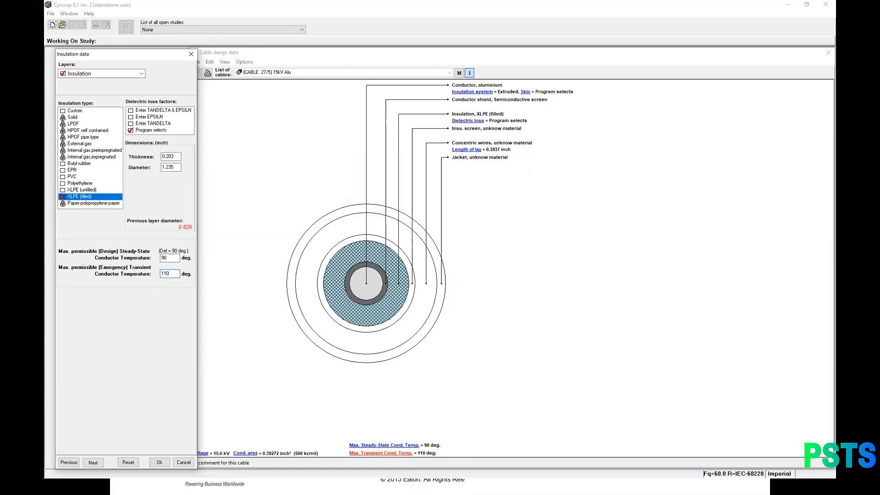
- Open the insulation screen's data and set its material to Semiconductive screen with a thickness of 0.02 inch
{"action": "left_click", "coordinate": [93, 462]}
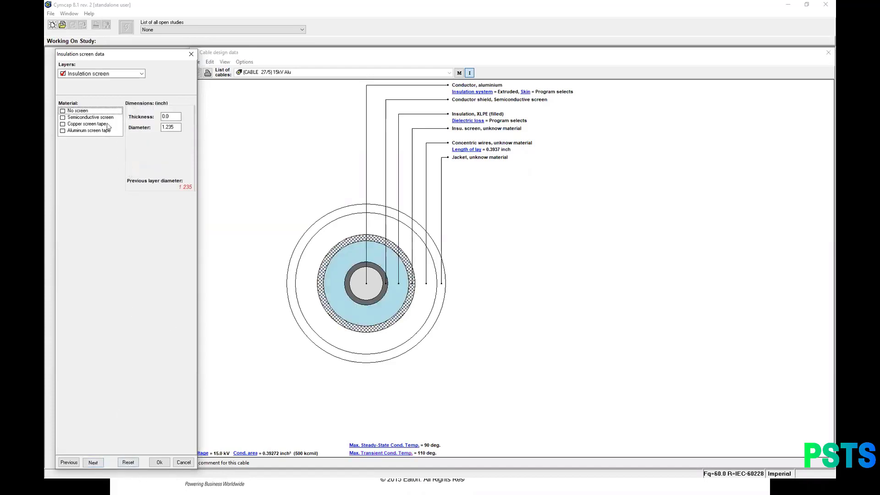
{"action": "left_click", "coordinate": [63, 117]}
{"action": "double_click", "coordinate": [173, 118]}
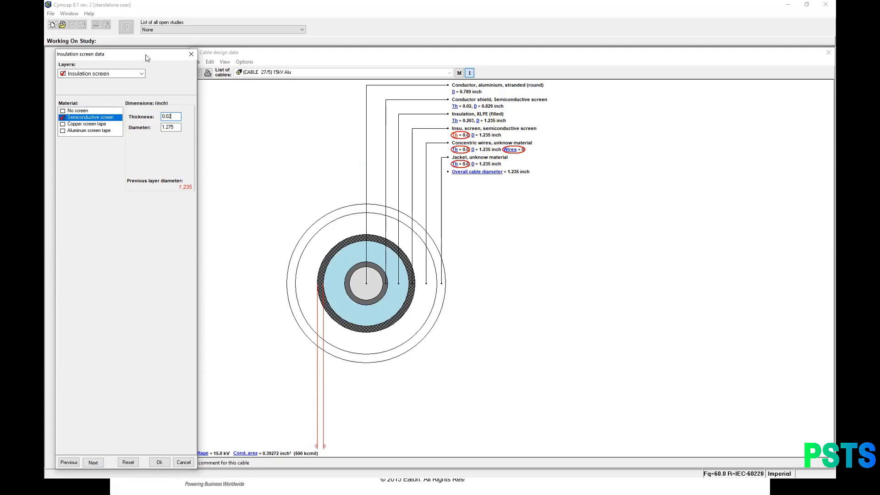
{"action": "left_click_drag", "start_coordinate": [147, 57], "coordinate": [140, 58]}
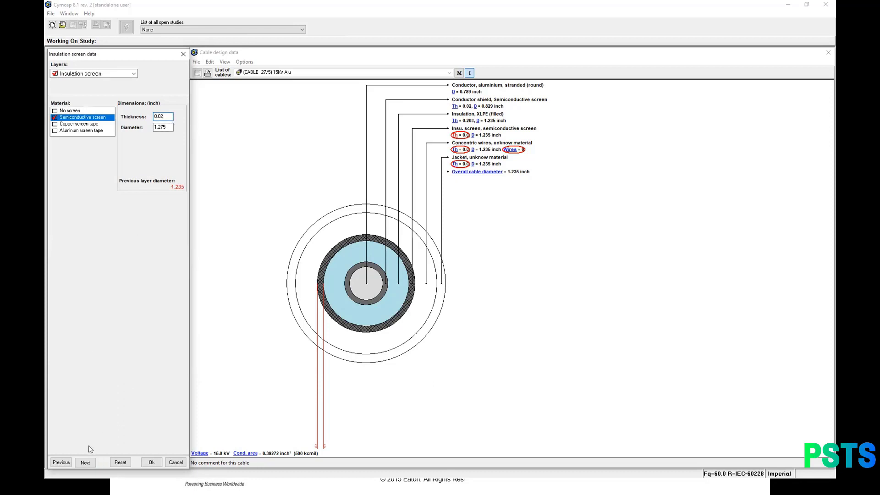
- Open the concentric wires' data, choose Copper, check the neutral size in the example.pdf datasheet in Acrobat Reader, and set wire gauge 12 in CYMCAP
{"action": "left_click", "coordinate": [91, 463]}
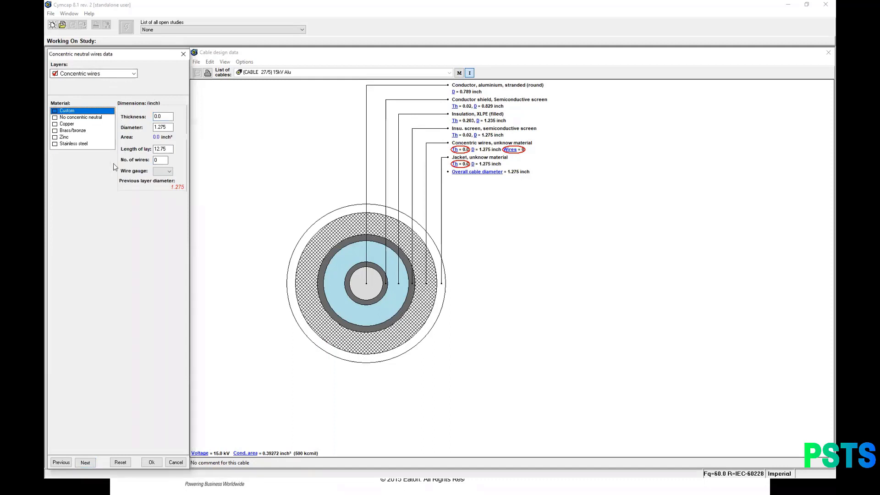
{"action": "left_click", "coordinate": [56, 124]}
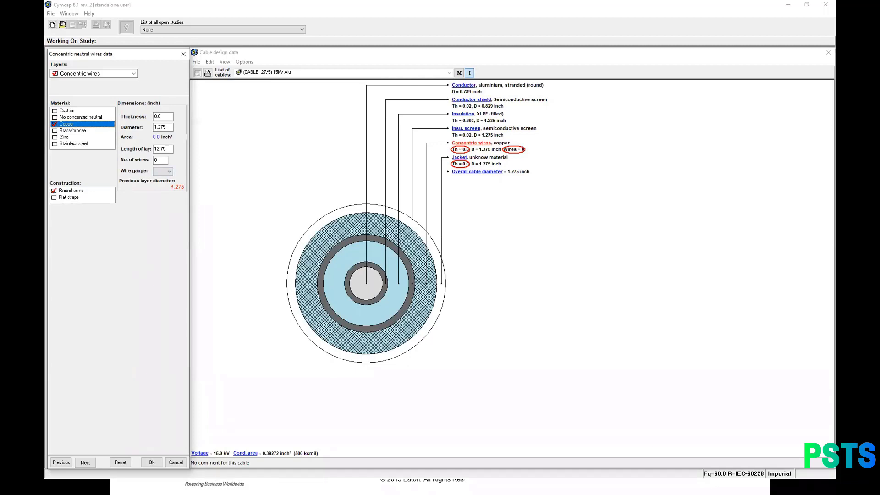
{"action": "key", "text": "alt+Tab"}
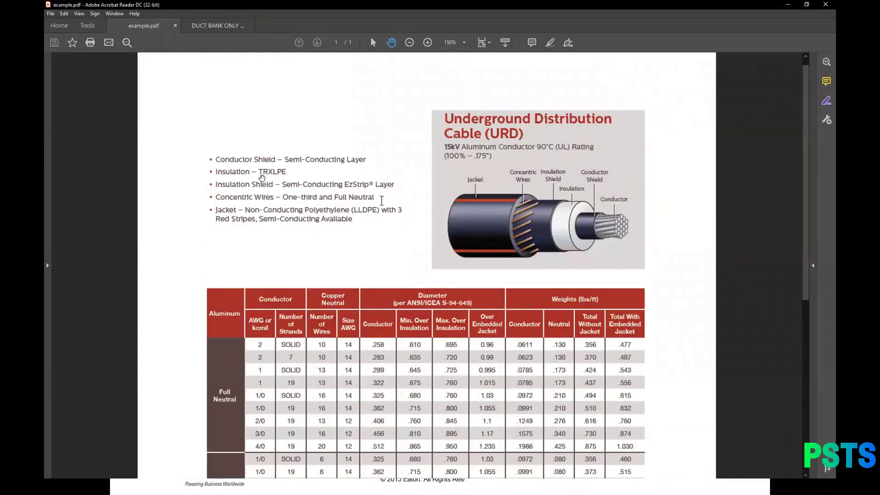
{"action": "scroll", "coordinate": [366, 271], "scroll_direction": "down", "scroll_amount": 3}
{"action": "scroll", "coordinate": [362, 277], "scroll_direction": "down", "scroll_amount": 2}
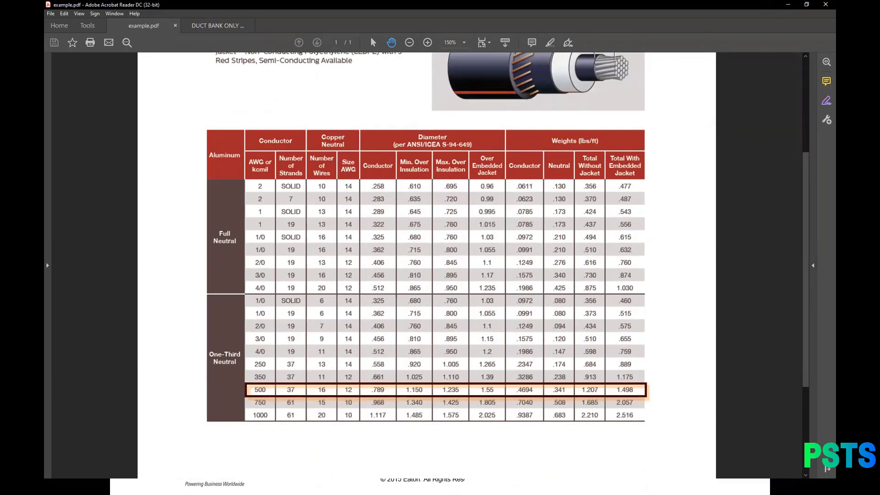
{"action": "left_click", "coordinate": [788, 4]}
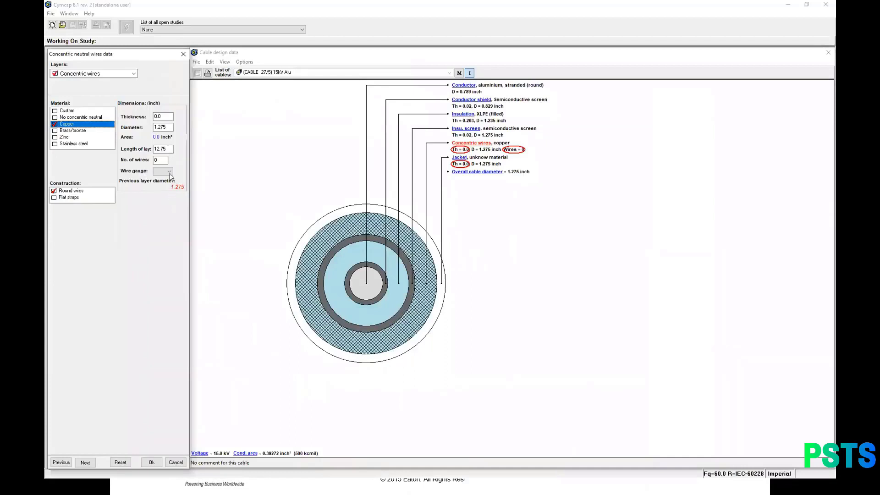
{"action": "left_click", "coordinate": [170, 172]}
{"action": "left_click", "coordinate": [164, 213]}
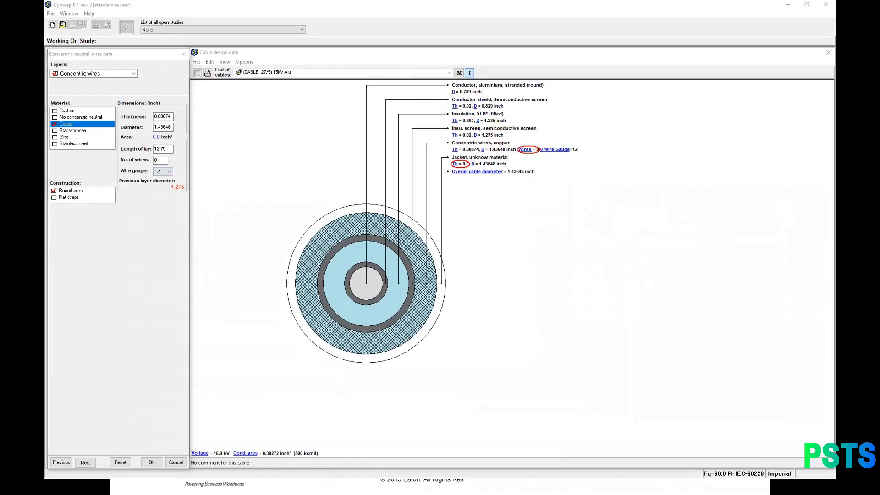
- Check the copper neutral wire count in the datasheet in Acrobat Reader and set the number of wires to 16 in CYMCAP
{"action": "key", "text": "alt+Tab"}
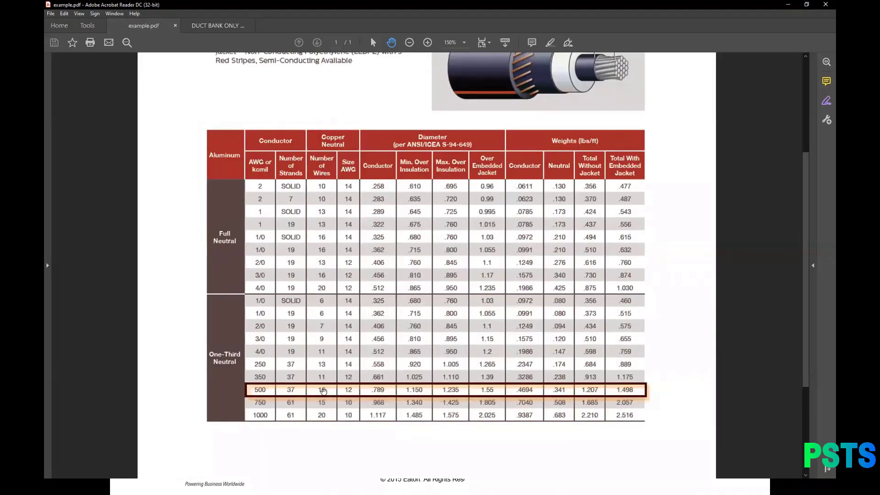
{"action": "key", "text": "alt+Tab"}
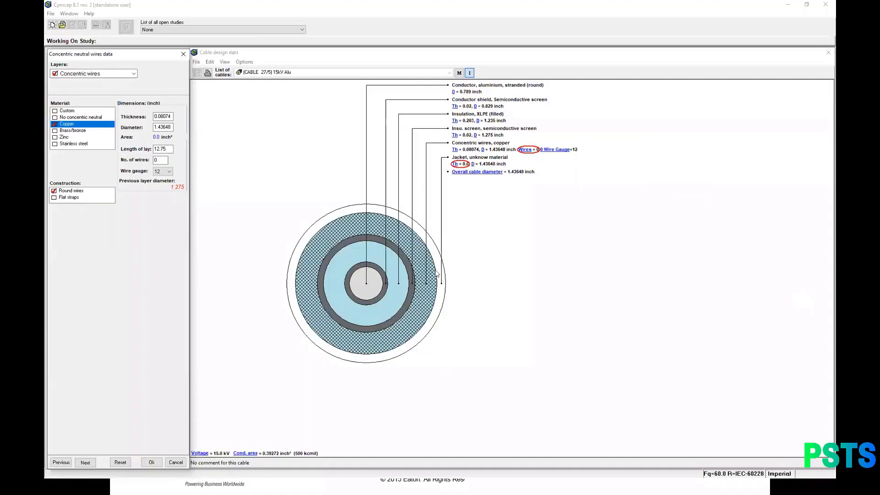
{"action": "left_click", "coordinate": [165, 161]}
{"action": "type", "text": "16"}
- Open the jacket layer's data and check the jacket material and 500 kcmil diameter over the jacket in the example.pdf datasheet in Acrobat Reader
{"action": "left_click", "coordinate": [85, 462]}
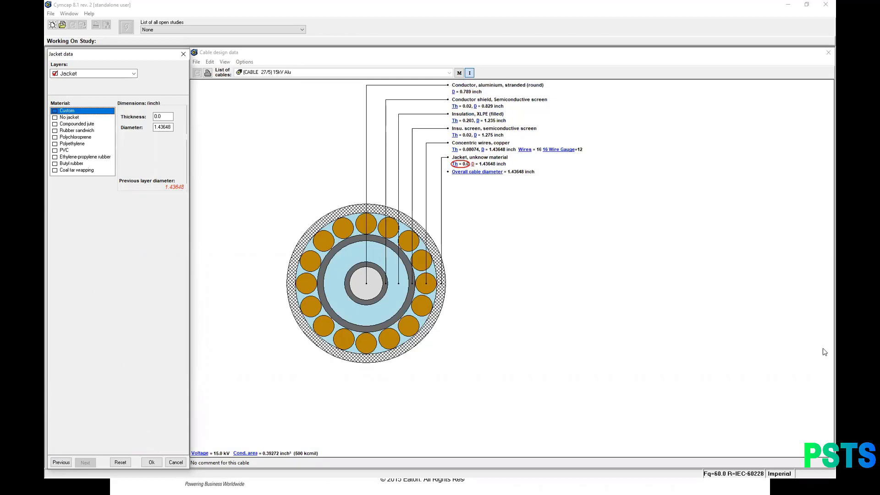
{"action": "key", "text": "alt+Tab"}
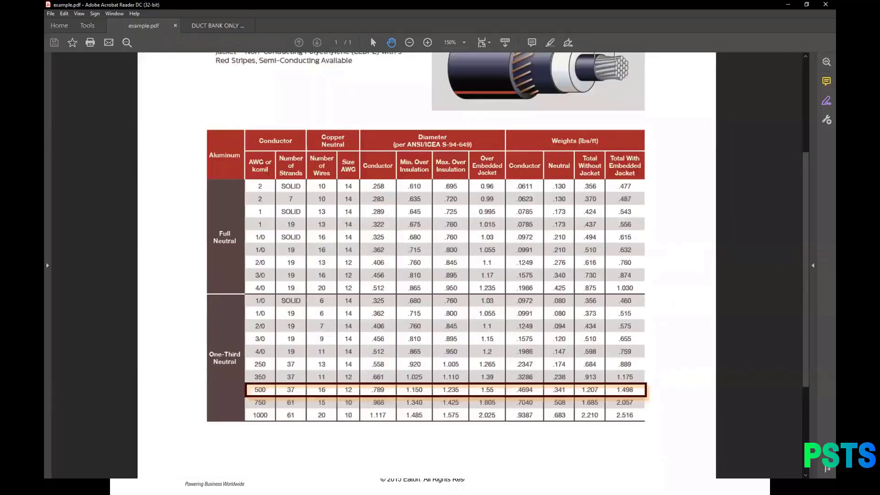
{"action": "scroll", "coordinate": [354, 153], "scroll_direction": "up", "scroll_amount": 3}
{"action": "scroll", "coordinate": [354, 153], "scroll_direction": "up", "scroll_amount": 2}
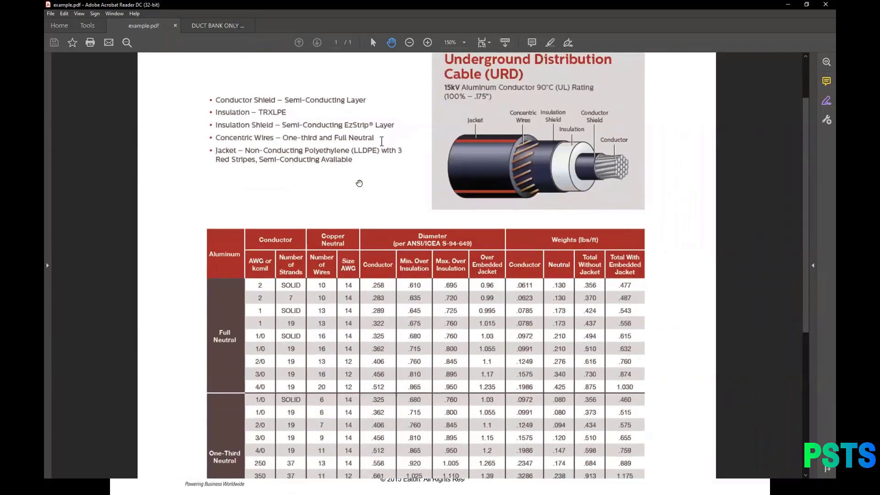
{"action": "scroll", "coordinate": [357, 184], "scroll_direction": "down", "scroll_amount": 3}
{"action": "scroll", "coordinate": [464, 119], "scroll_direction": "down", "scroll_amount": 1}
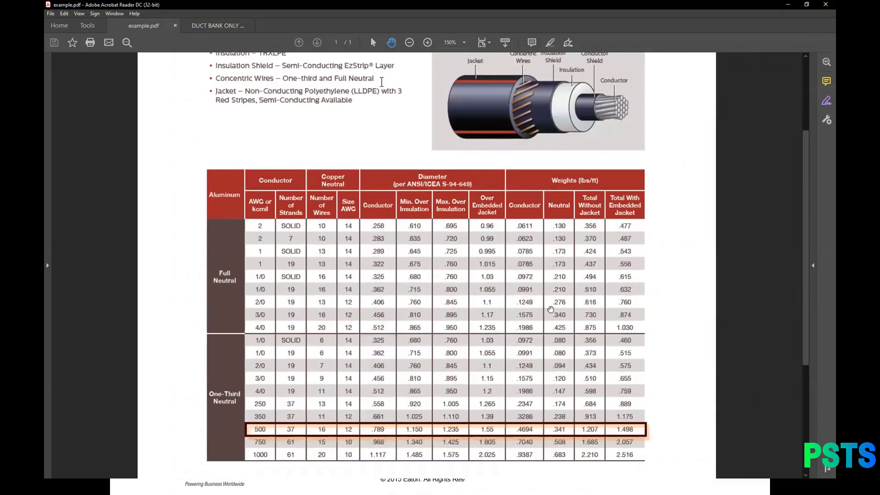
{"action": "scroll", "coordinate": [497, 214], "scroll_direction": "down", "scroll_amount": 1}
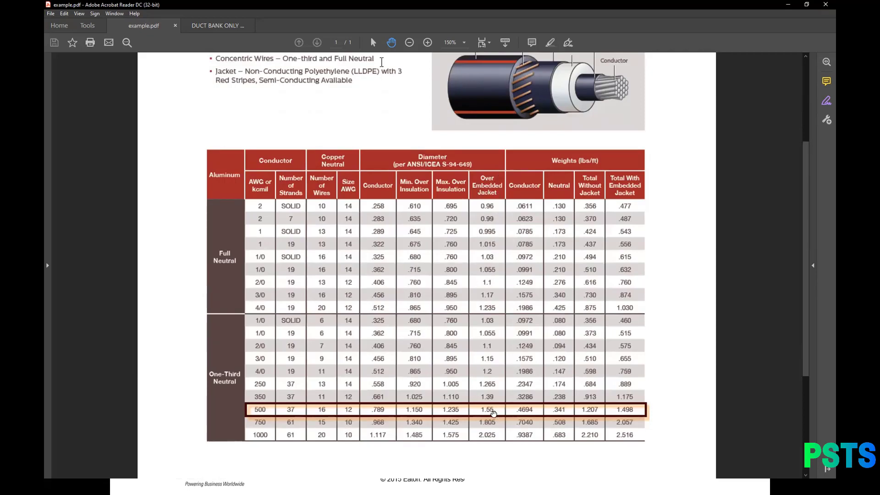
- Set the jacket's diameter to 1.55 inch and its material to Polyethylene in CYMCAP, accept the layer data, and save the cable
{"action": "left_click", "coordinate": [787, 4]}
{"action": "left_click", "coordinate": [153, 117]}
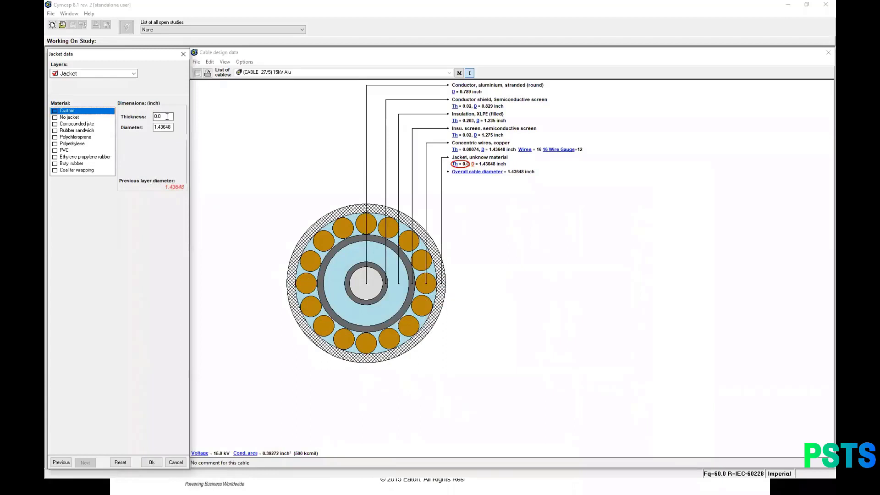
{"action": "double_click", "coordinate": [168, 128]}
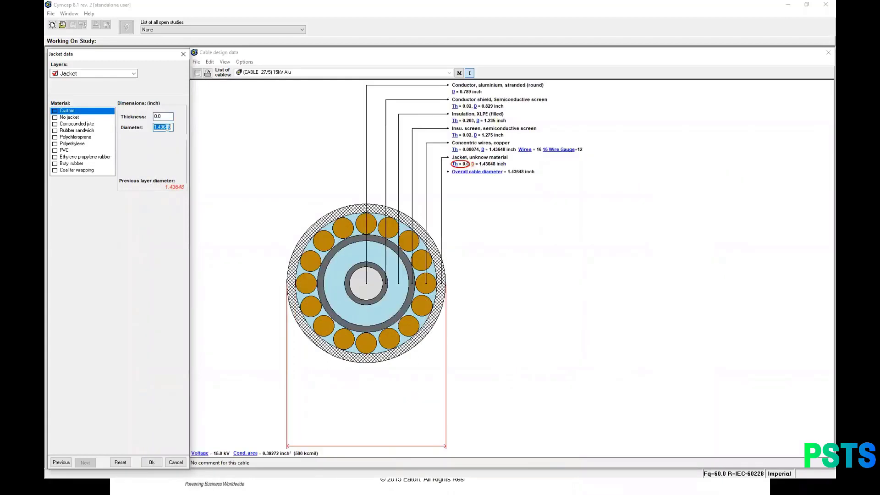
{"action": "type", "text": "1.55"}
{"action": "left_click", "coordinate": [55, 144]}
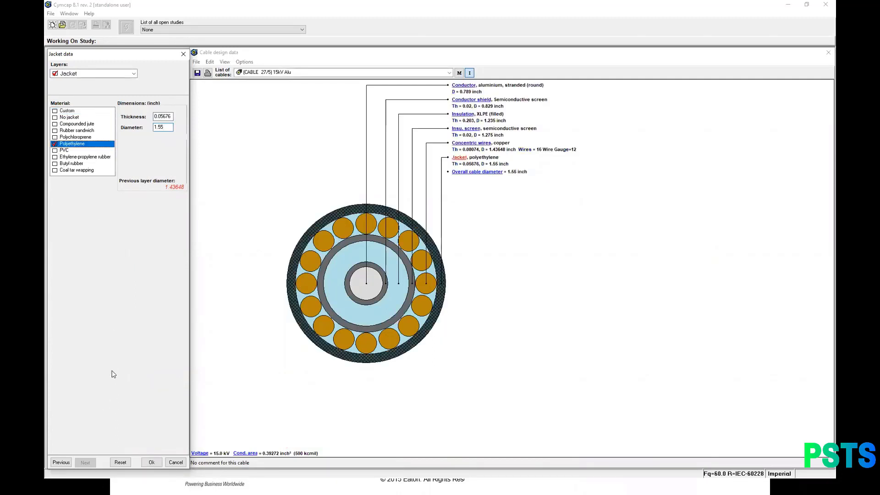
{"action": "left_click", "coordinate": [151, 462]}
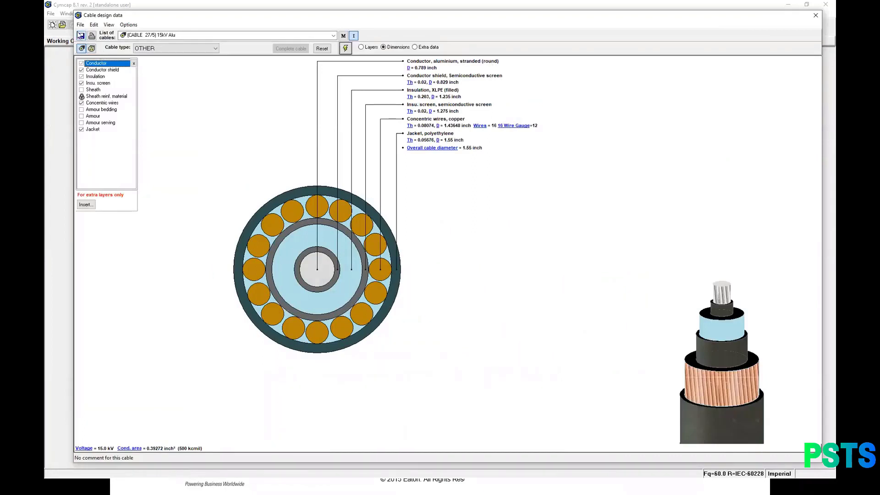
{"action": "left_click", "coordinate": [82, 36]}
- Review the saved cable's layers down to the concentric wires against the datasheet in Acrobat Reader, and close the cable design window in CYMCAP
{"action": "key", "text": "Down"}
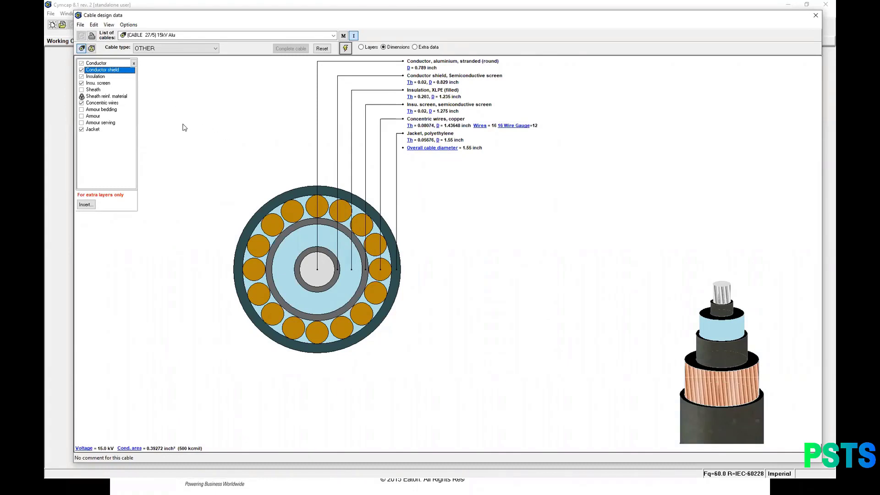
{"action": "key", "text": "Down"}
{"action": "key", "text": "Down"}
{"action": "key", "text": "Down"}
{"action": "key", "text": "Down"}
{"action": "key", "text": "Down"}
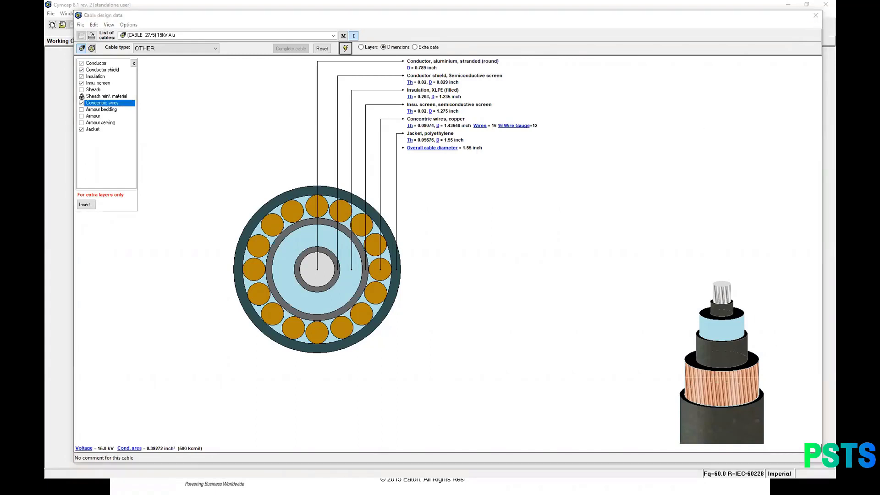
{"action": "key", "text": "alt+Tab"}
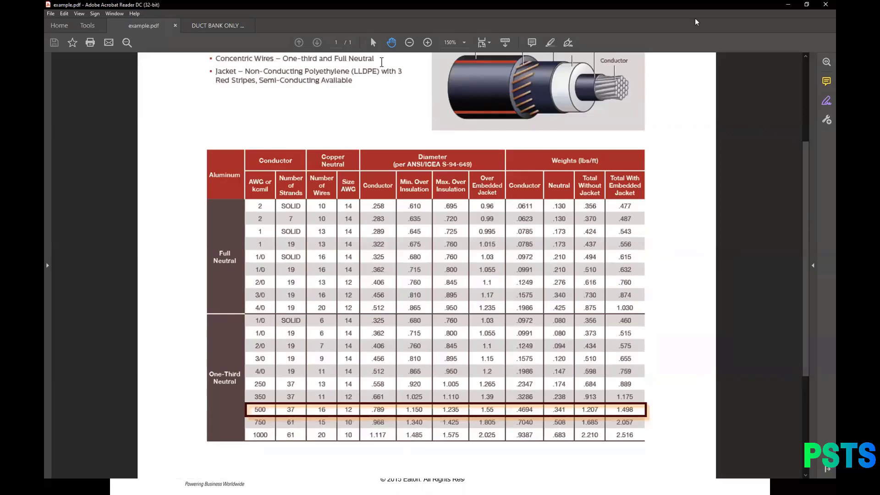
{"action": "left_click", "coordinate": [788, 8]}
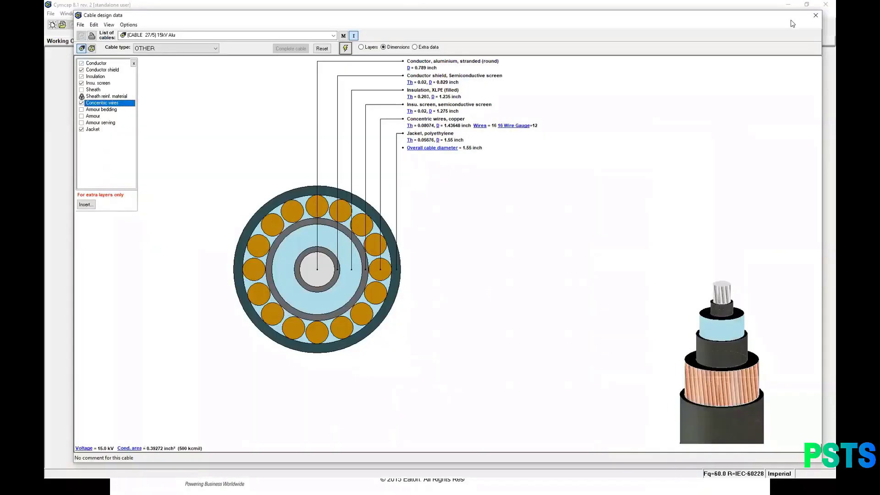
{"action": "left_click", "coordinate": [815, 15]}
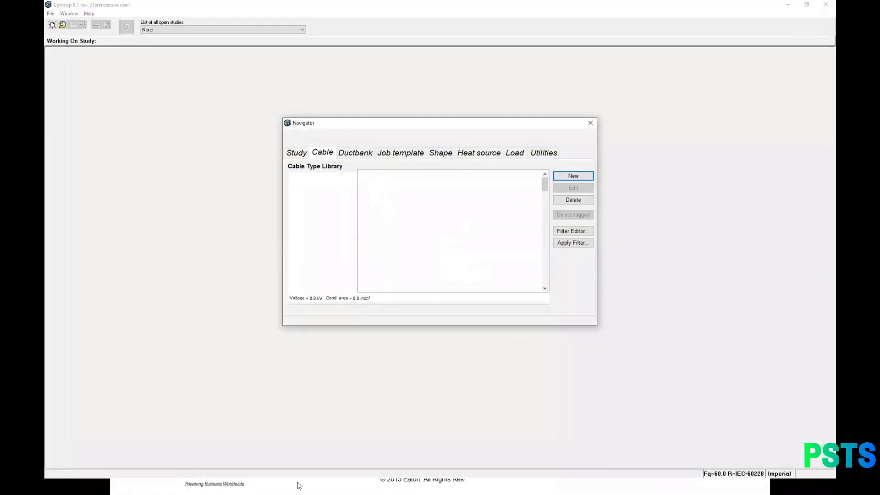
{"action": "key", "text": "alt+Tab"}
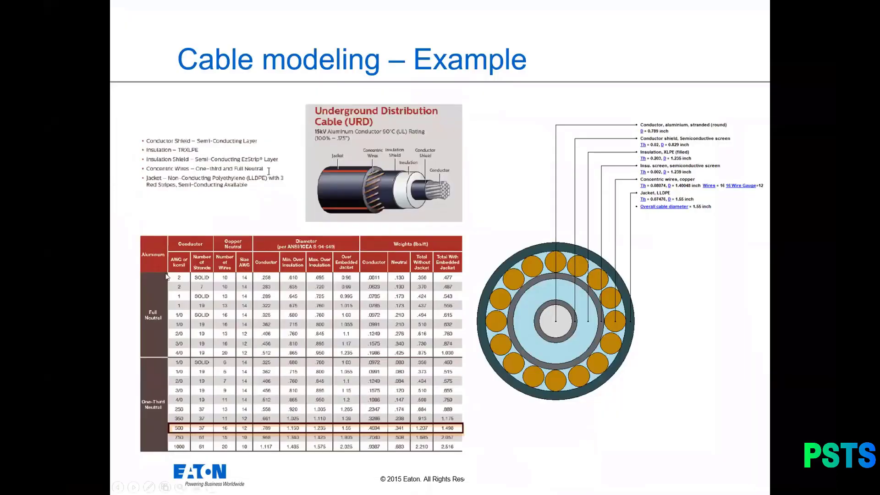
{"action": "left_click", "coordinate": [133, 486]}
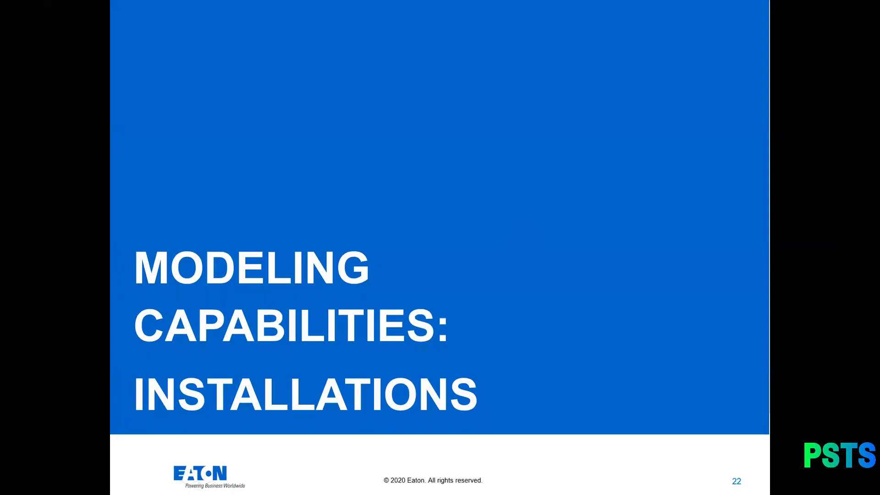
{"action": "key", "text": "Right"}
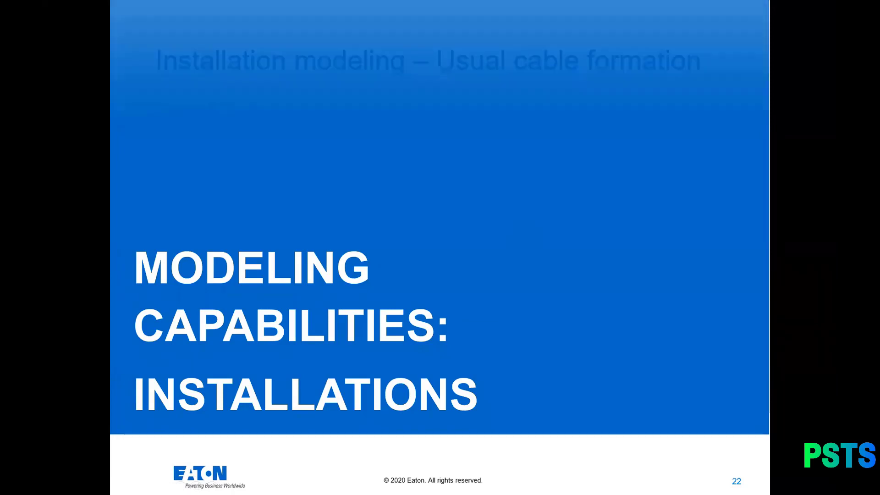
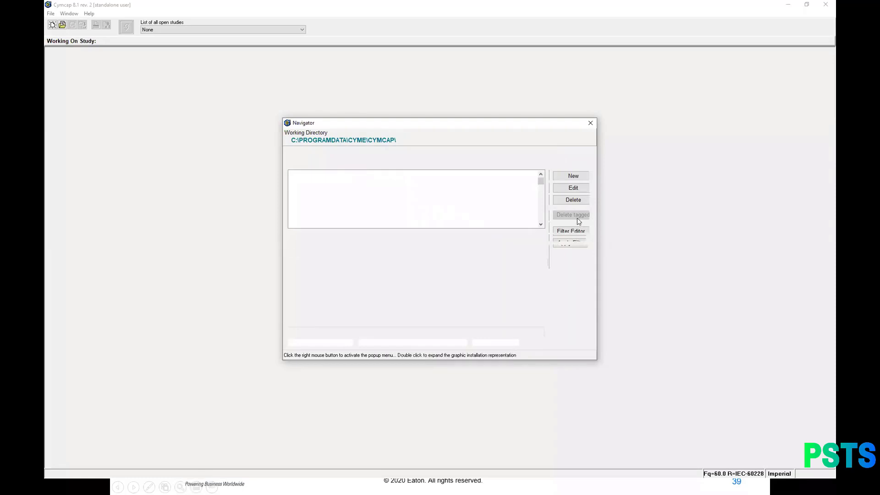
- Create a new study without a template, with ID BURIED 275, title 1, execution title 1, and the Transient Analysis option selected
{"action": "left_click", "coordinate": [567, 175]}
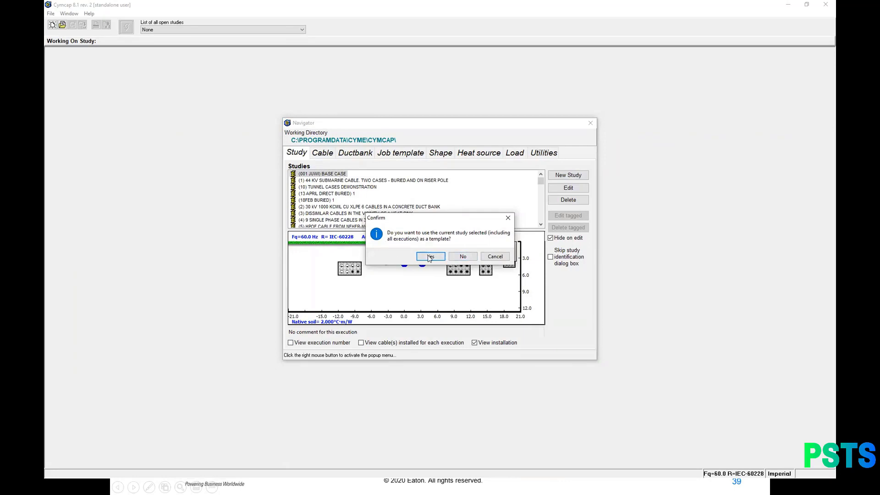
{"action": "left_click", "coordinate": [467, 257]}
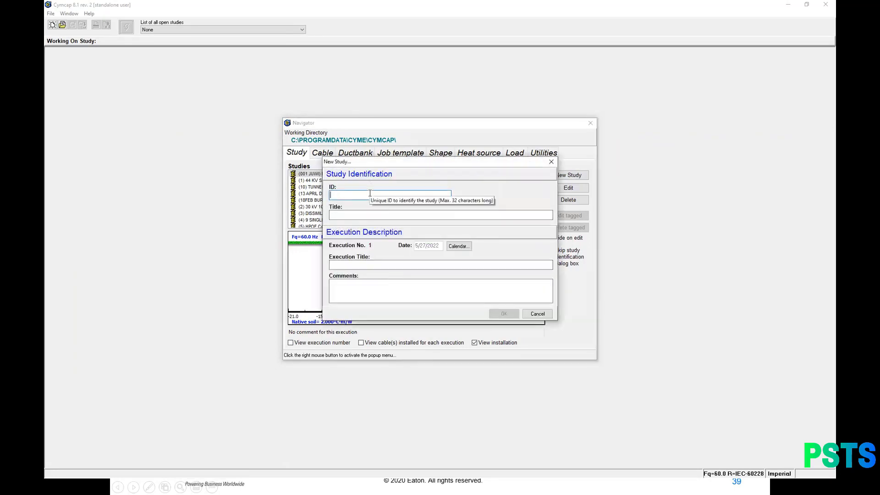
{"action": "type", "text": "BURIED 275"}
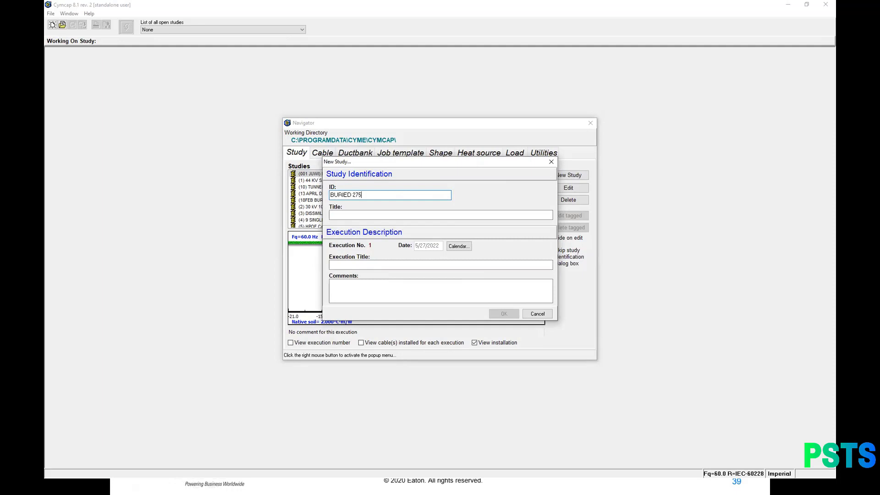
{"action": "left_click", "coordinate": [361, 217]}
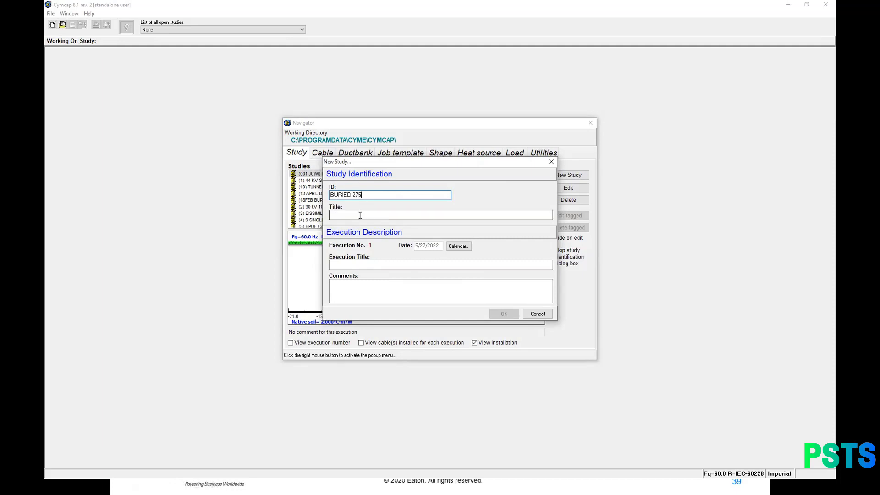
{"action": "left_click", "coordinate": [348, 266]}
{"action": "type", "text": "1"}
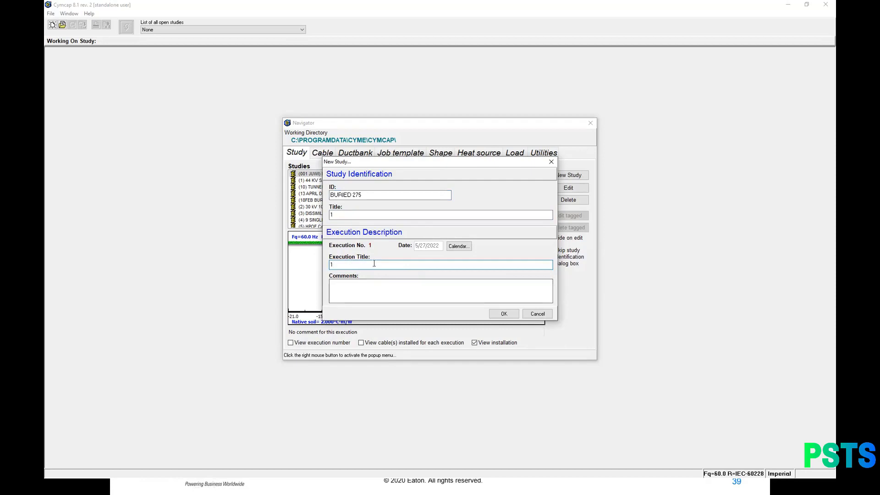
{"action": "left_click", "coordinate": [502, 314]}
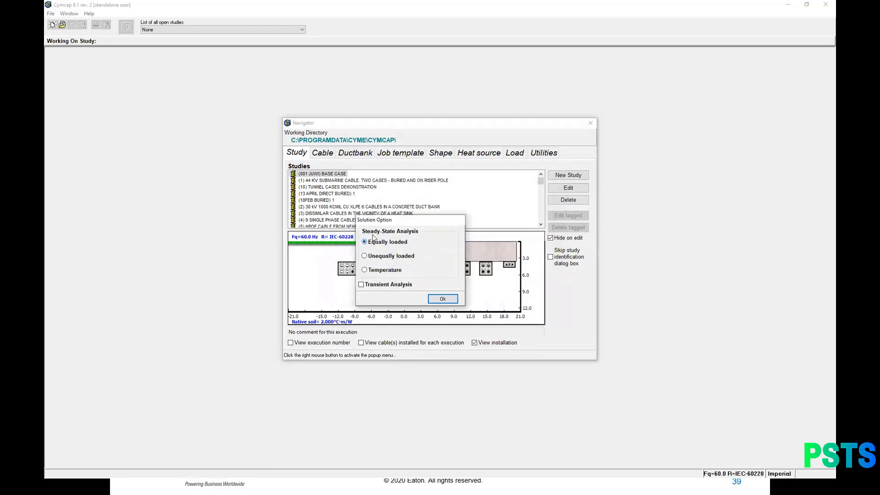
{"action": "left_click", "coordinate": [362, 285]}
{"action": "left_click", "coordinate": [441, 299]}
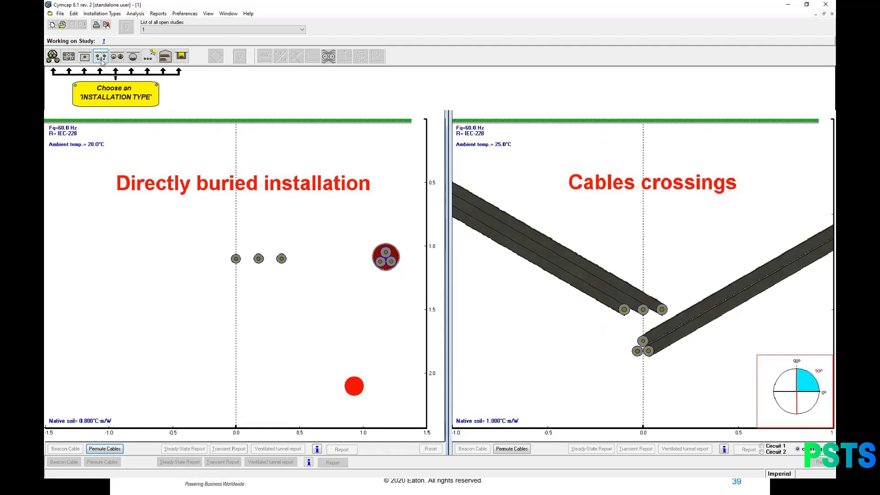
- Choose the directly buried cables installation with an ambient temperature of 20 °C and a native soil thermal resistivity of 1.000 °C·m/W
{"action": "left_click", "coordinate": [101, 58]}
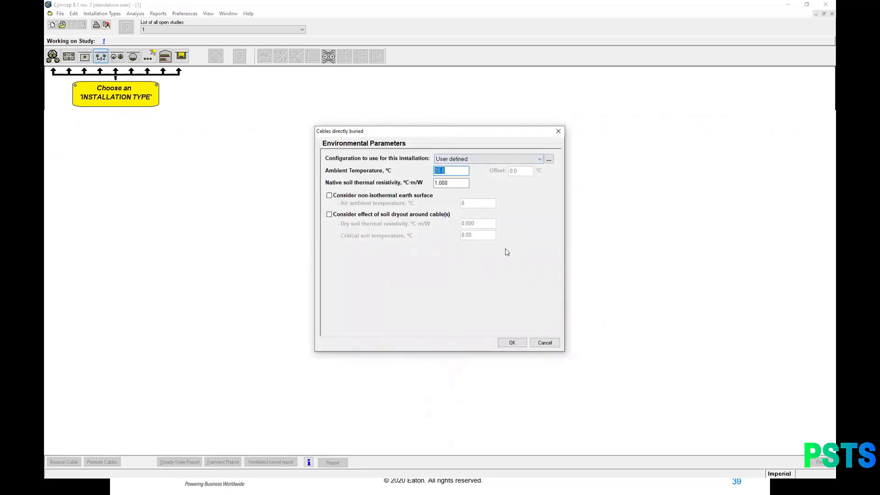
{"action": "left_click", "coordinate": [451, 172]}
{"action": "left_click", "coordinate": [465, 183]}
{"action": "left_click", "coordinate": [511, 343]}
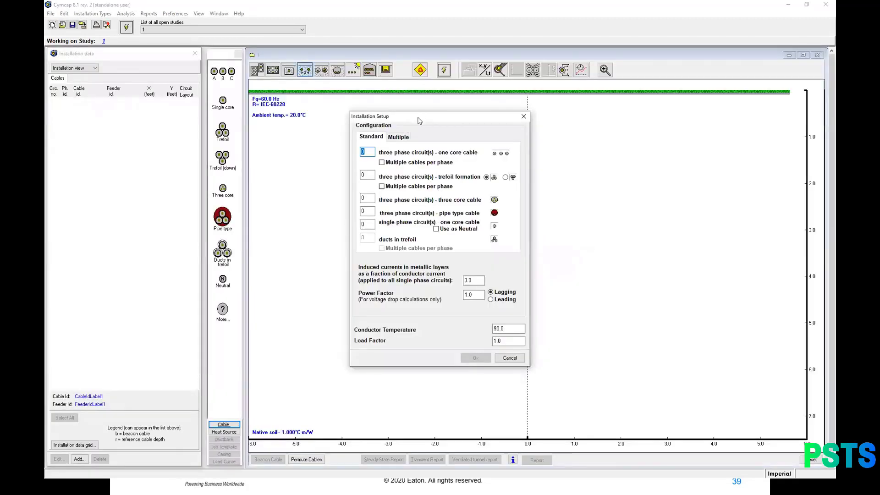
- Add one standard three-phase circuit of one-core cables with a conductor temperature of 90.0 and a load factor of 1.0
{"action": "left_click_drag", "start_coordinate": [419, 121], "coordinate": [474, 135]}
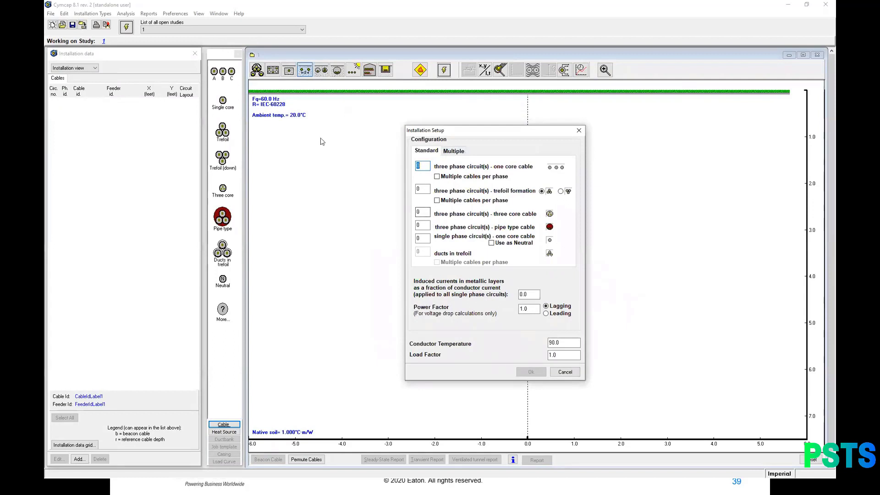
{"action": "left_click_drag", "start_coordinate": [458, 130], "coordinate": [410, 119]}
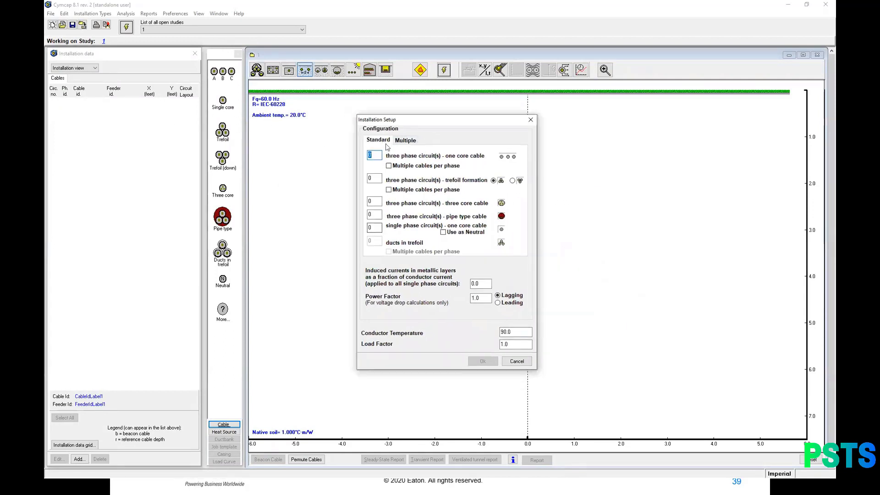
{"action": "left_click", "coordinate": [405, 140]}
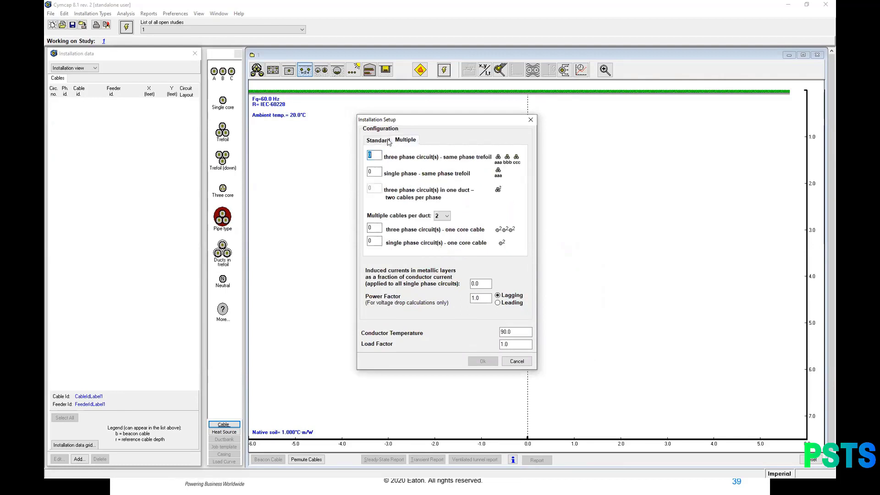
{"action": "left_click", "coordinate": [379, 140]}
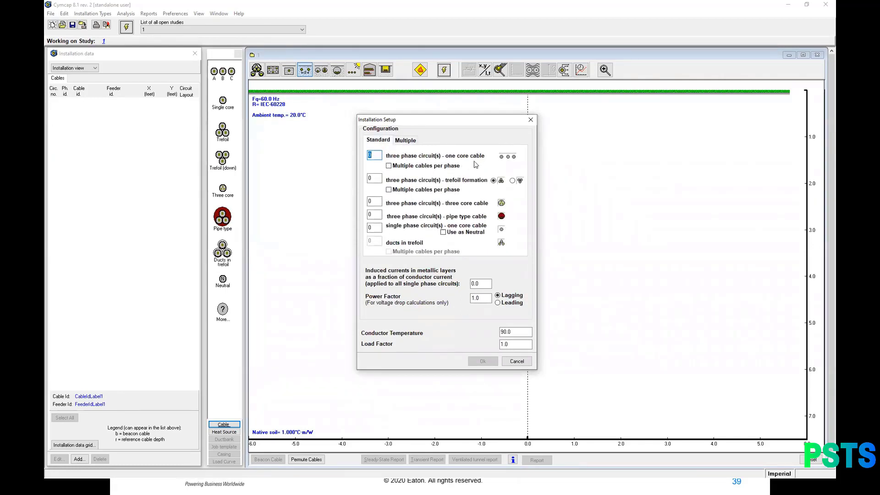
{"action": "key", "text": "ctrl+Tab"}
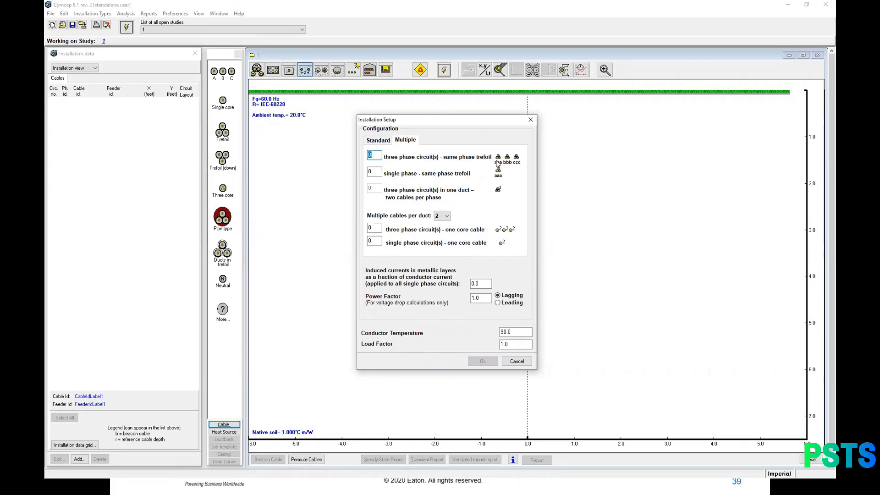
{"action": "left_click", "coordinate": [379, 140]}
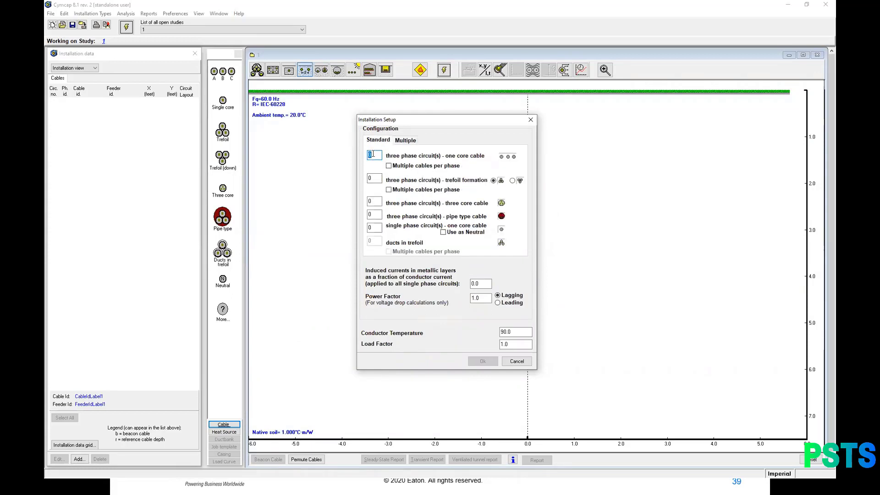
{"action": "type", "text": "1"}
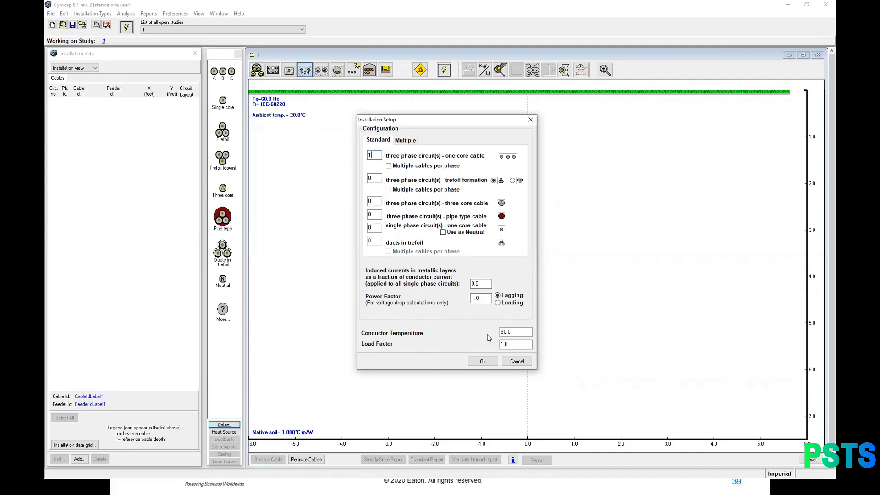
{"action": "left_click", "coordinate": [514, 333]}
{"action": "left_click", "coordinate": [509, 342]}
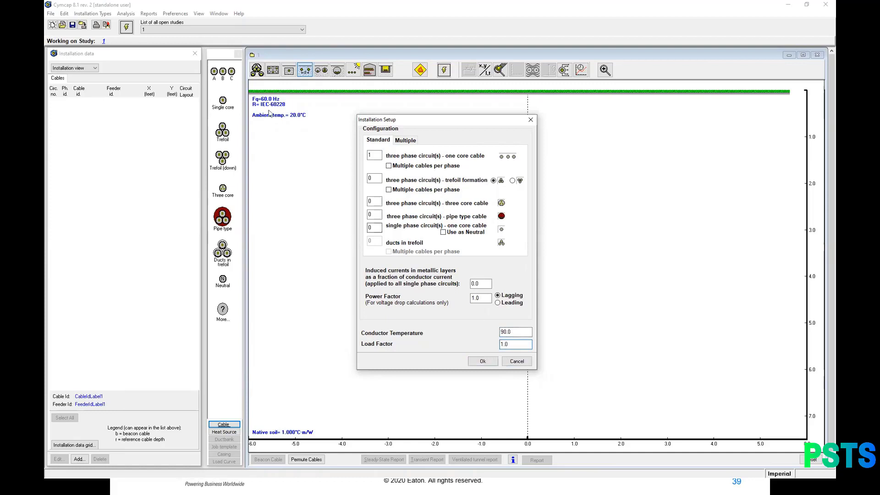
{"action": "left_click", "coordinate": [482, 361]}
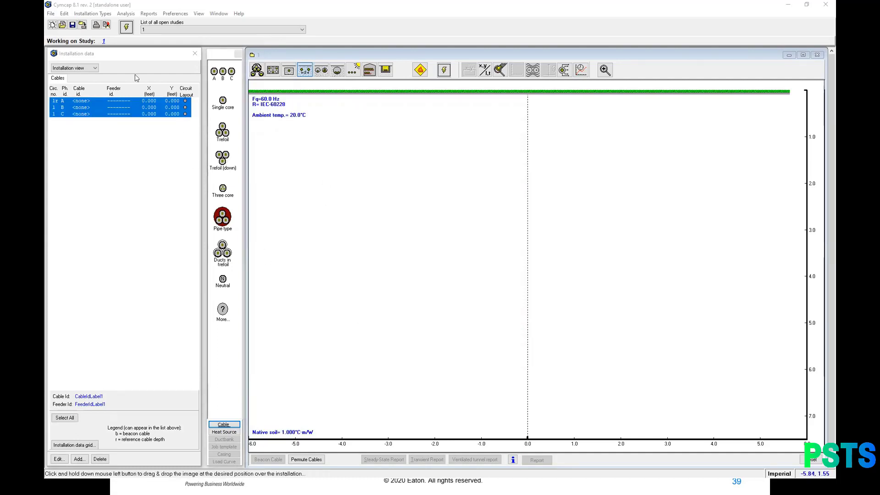
{"action": "left_click_drag", "start_coordinate": [132, 60], "coordinate": [377, 104]}
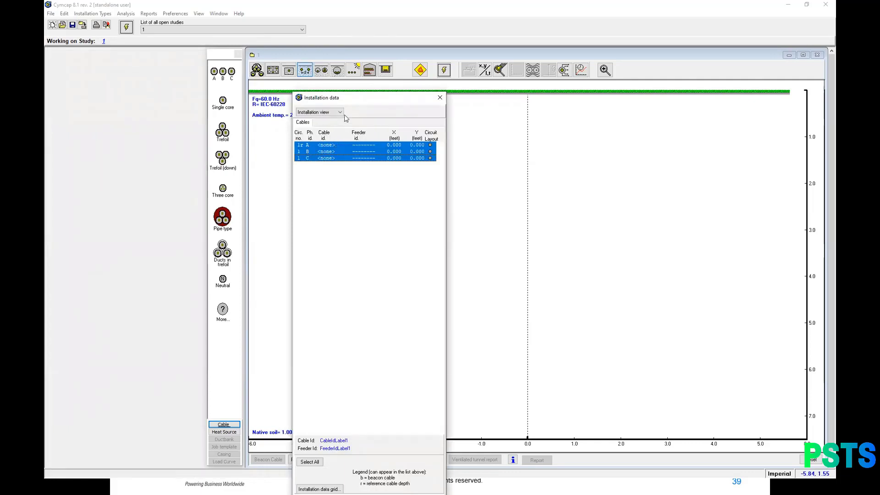
{"action": "left_click_drag", "start_coordinate": [365, 102], "coordinate": [120, 65]}
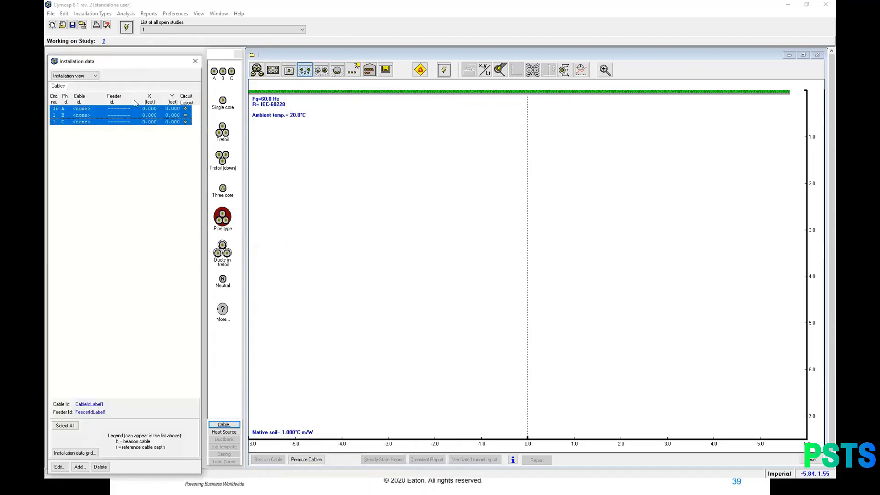
{"action": "left_click", "coordinate": [60, 467]}
{"action": "left_click", "coordinate": [79, 109]}
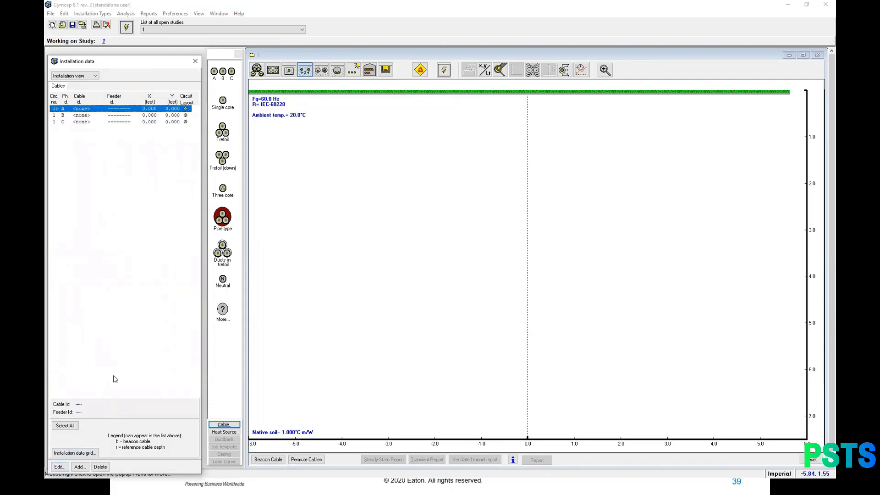
{"action": "left_click", "coordinate": [59, 466]}
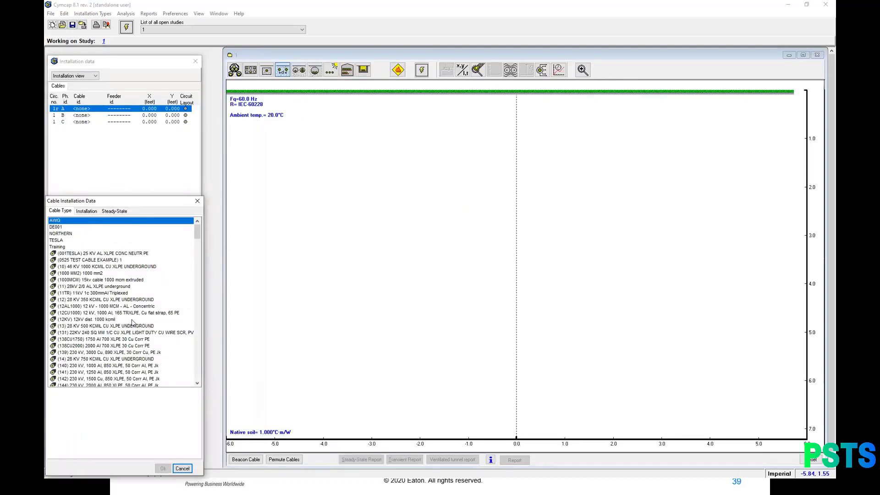
{"action": "left_click", "coordinate": [83, 254]}
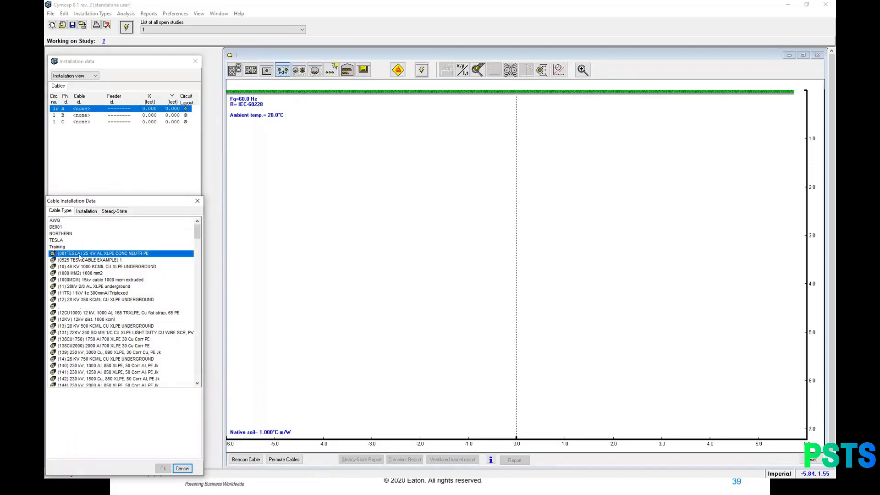
{"action": "left_click", "coordinate": [85, 212]}
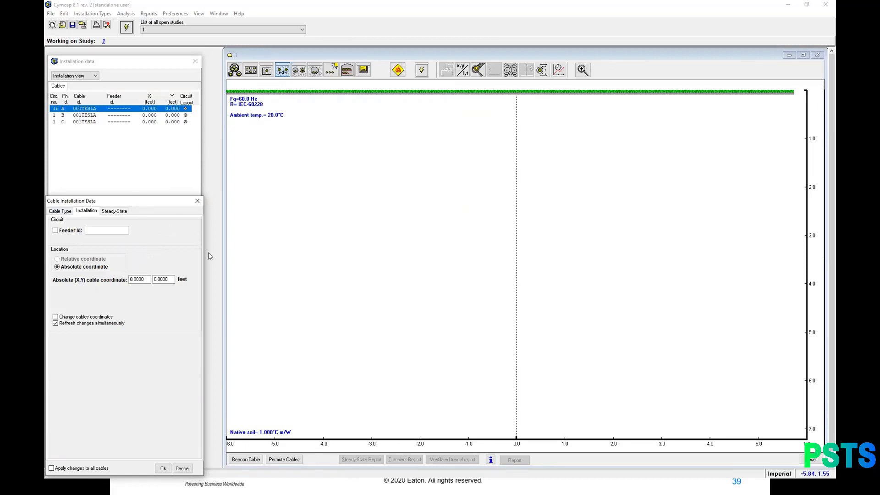
{"action": "left_click", "coordinate": [197, 200]}
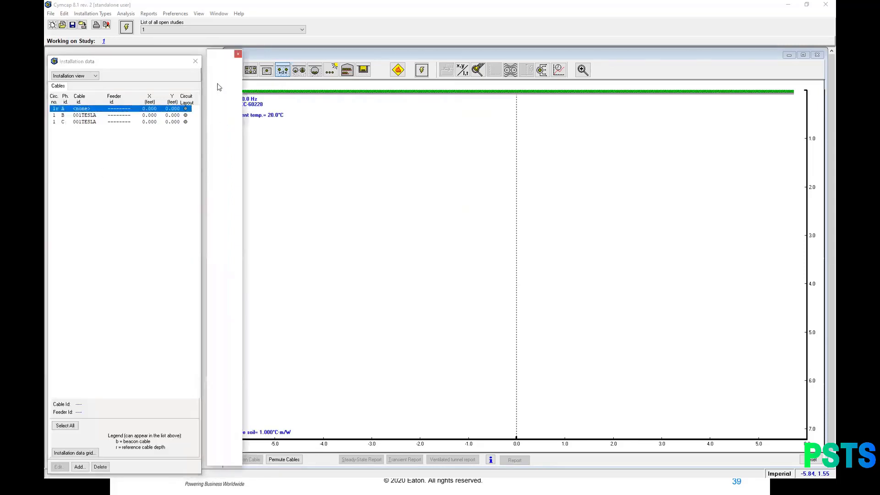
- Close the installation data, switch the study's units to metric, and reopen the installation data
{"action": "left_click", "coordinate": [195, 61]}
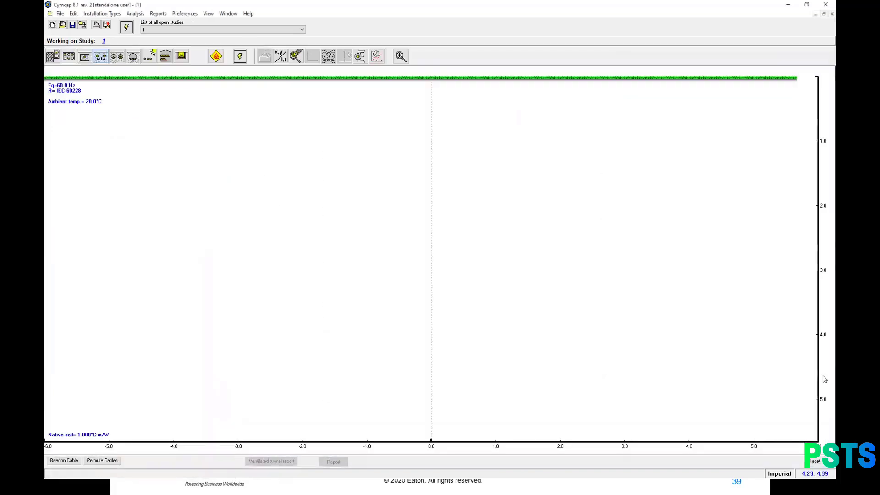
{"action": "left_click", "coordinate": [779, 474]}
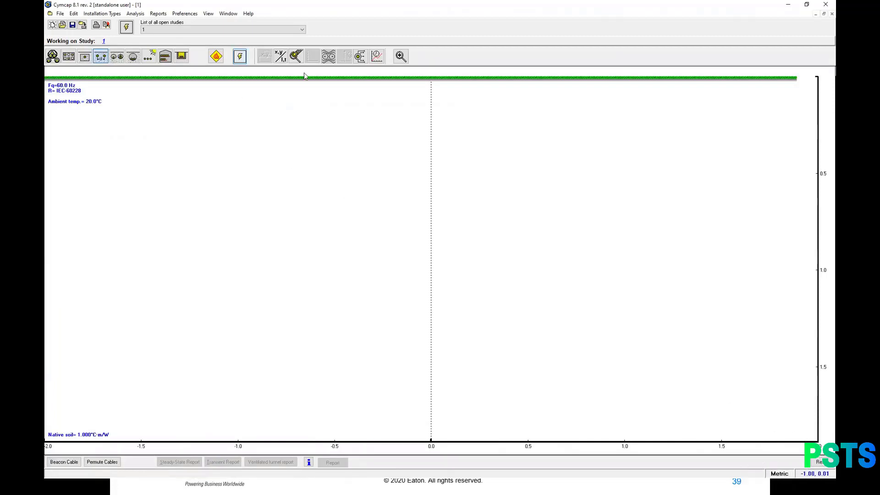
{"action": "left_click", "coordinate": [280, 57]}
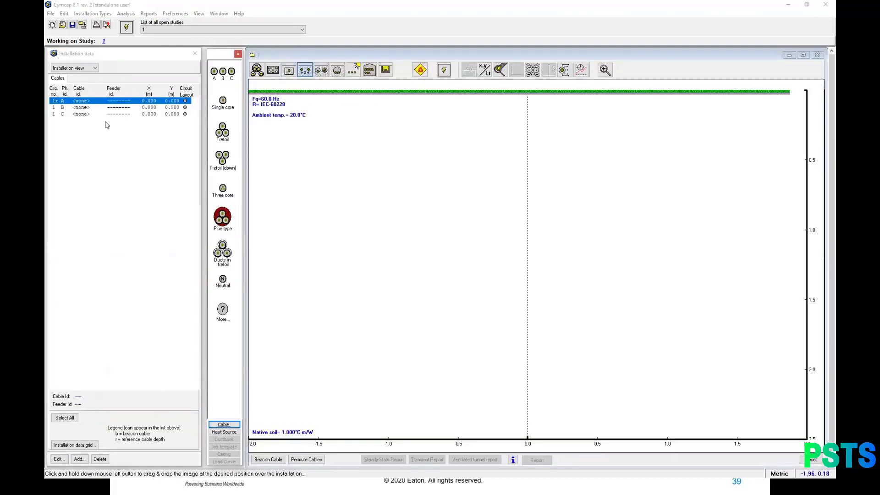
- Assign the 001TESLA 25 KV AL XLPE CONC NEUTR PE cable to phases A, B and C of circuit 1 together
{"action": "left_click", "coordinate": [88, 102]}
{"action": "left_click_drag", "start_coordinate": [88, 103], "coordinate": [89, 117]}
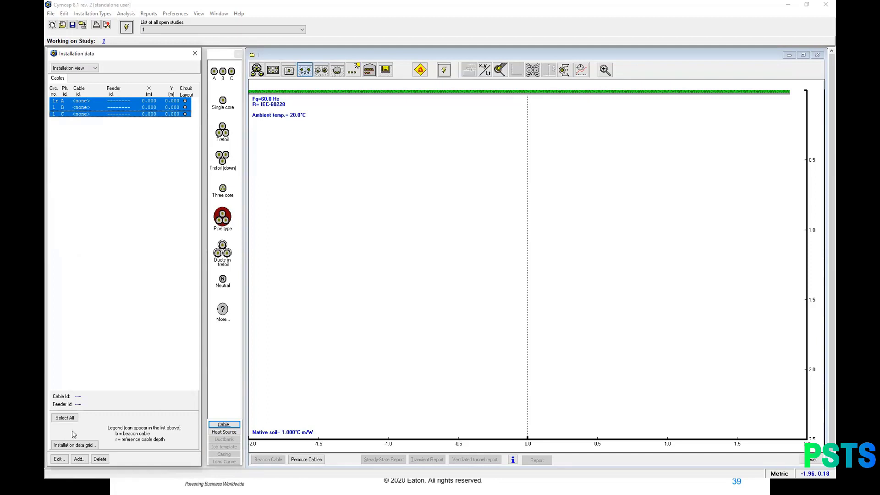
{"action": "left_click", "coordinate": [58, 458]}
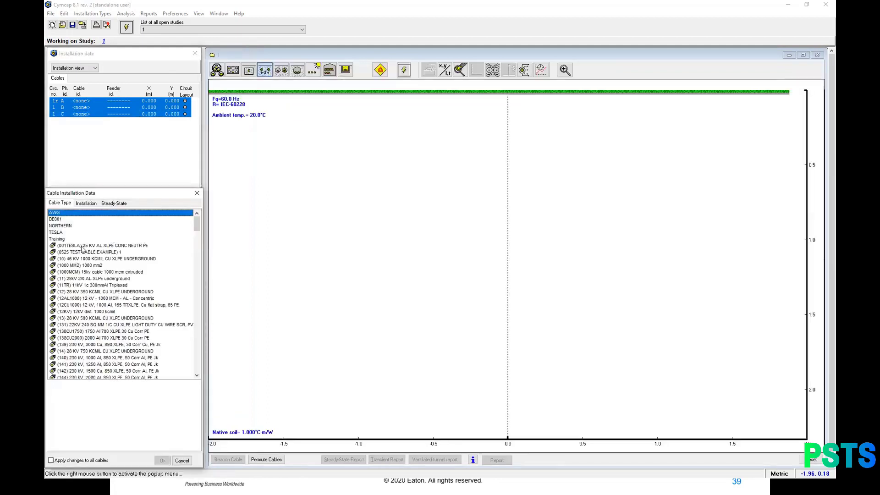
{"action": "left_click", "coordinate": [84, 246]}
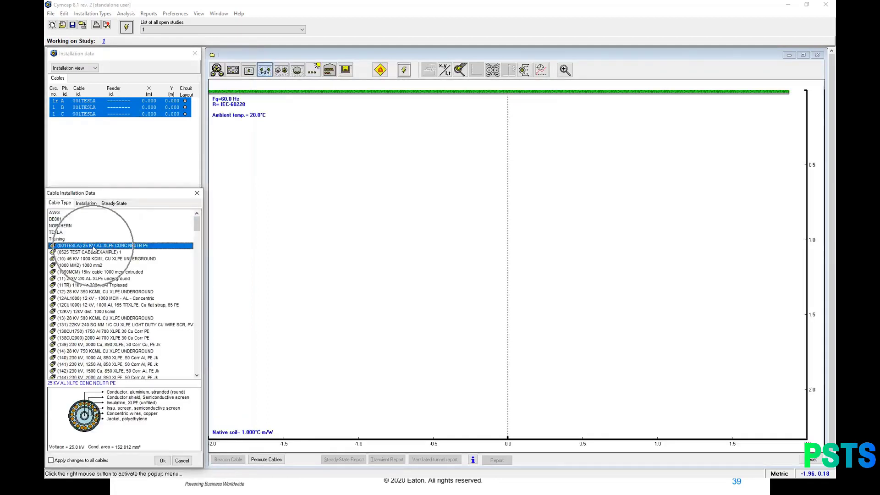
- Set the most top-left cable position of the circuit to X -0.2 m and Y 1 m
{"action": "left_click", "coordinate": [86, 203]}
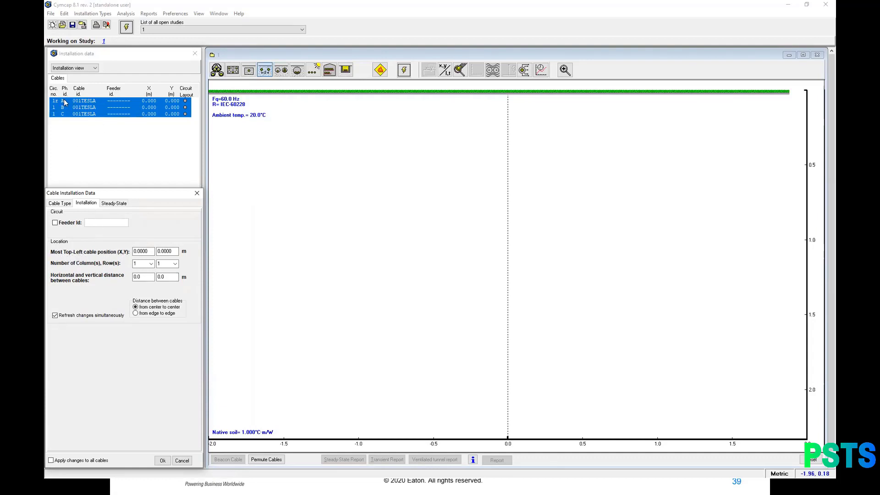
{"action": "double_click", "coordinate": [152, 250]}
{"action": "type", "text": "-0.2"}
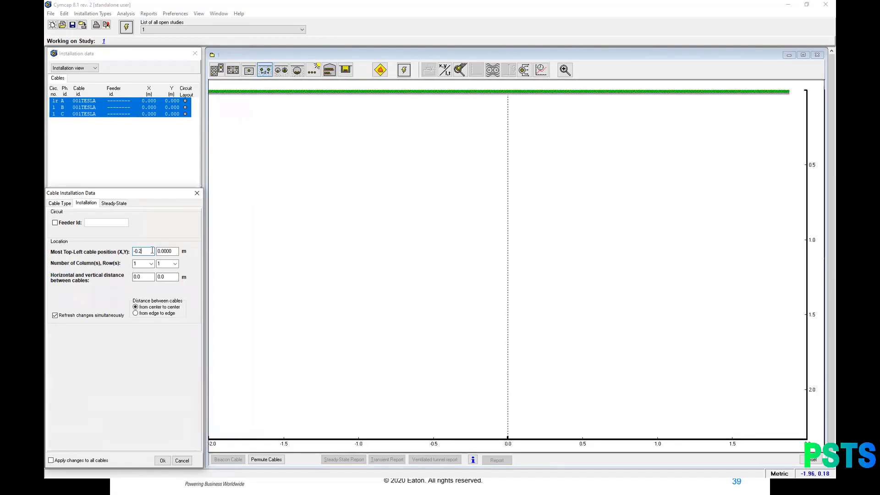
{"action": "left_click", "coordinate": [164, 251]}
{"action": "double_click", "coordinate": [164, 251]}
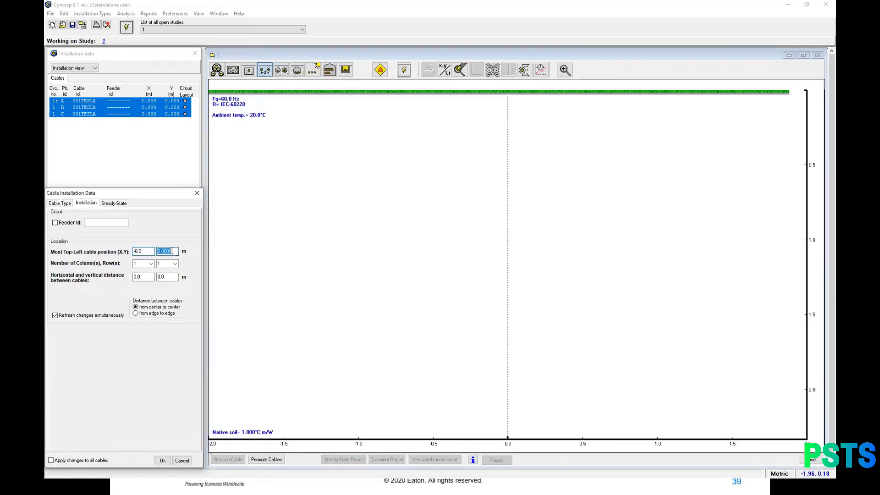
{"action": "type", "text": "1"}
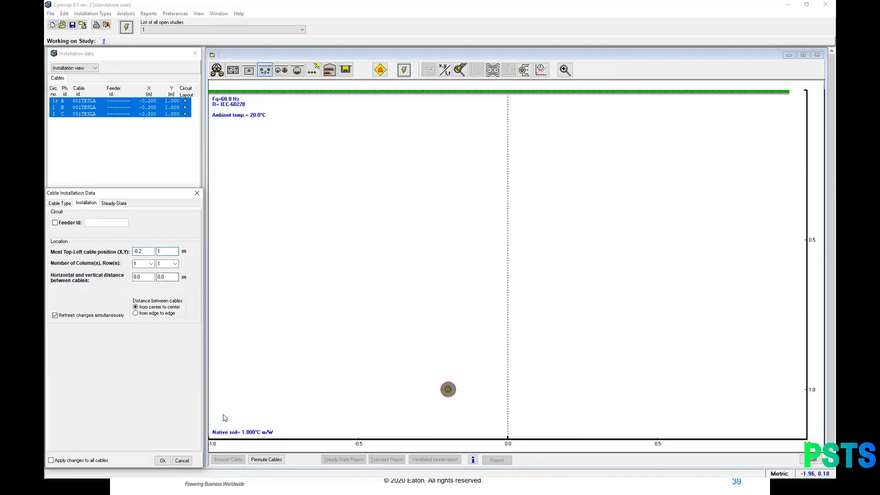
- Arrange the three cables in 3 columns with a horizontal distance of 0.2 m between them, and accept the cable installation data
{"action": "left_click", "coordinate": [151, 264]}
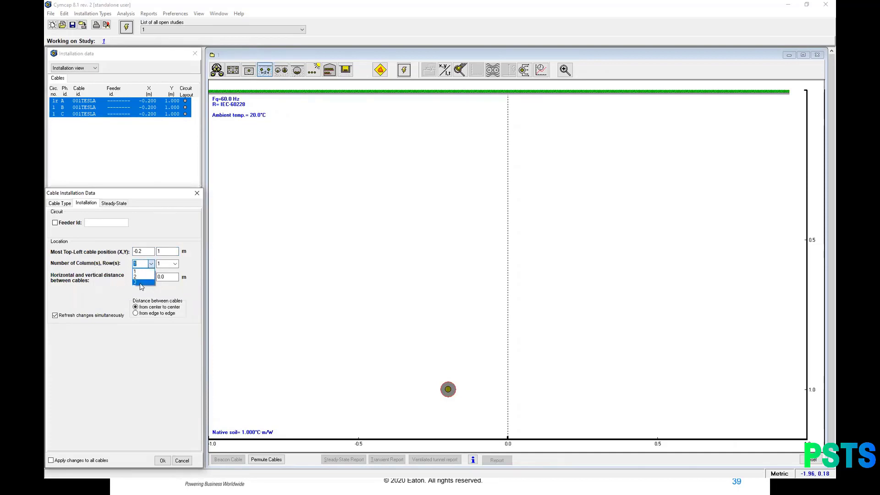
{"action": "left_click", "coordinate": [143, 276]}
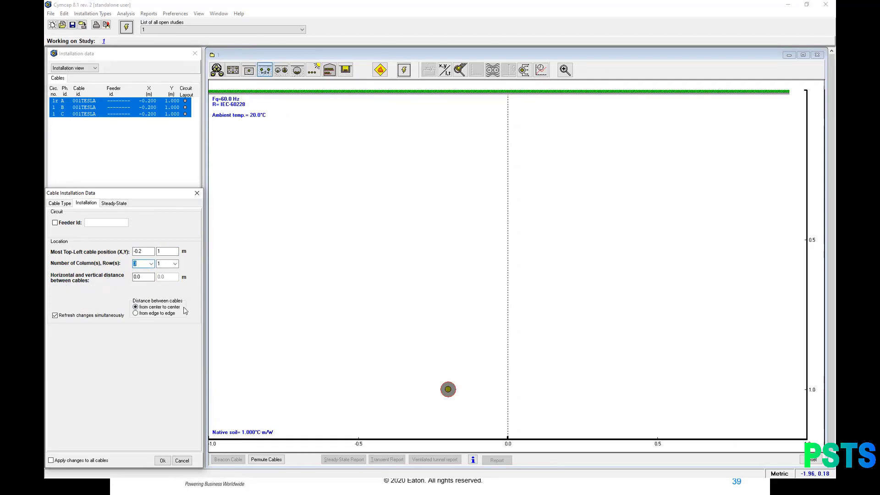
{"action": "left_click", "coordinate": [150, 277]}
{"action": "type", "text": "0.2"}
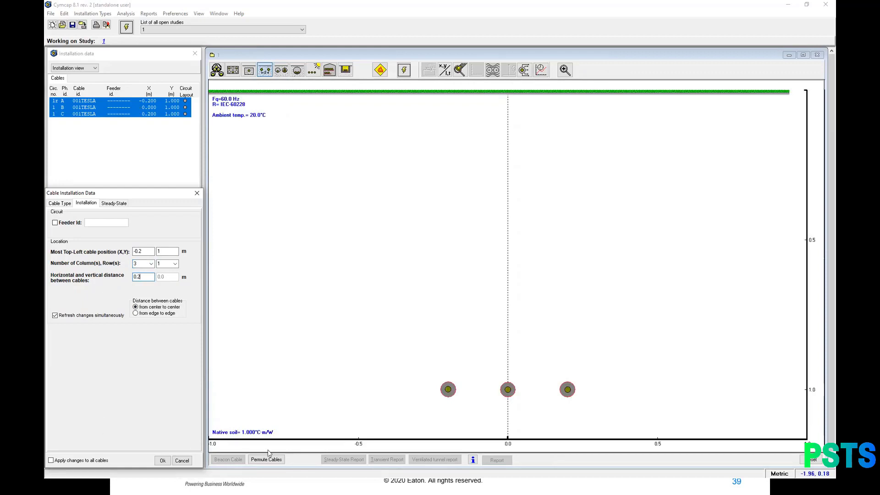
{"action": "left_click", "coordinate": [163, 461]}
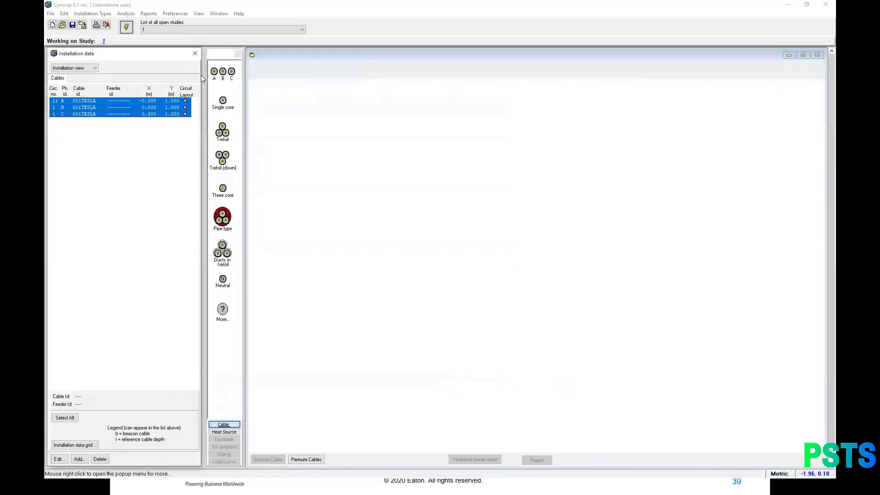
{"action": "left_click", "coordinate": [225, 61]}
{"action": "left_click_drag", "start_coordinate": [225, 62], "coordinate": [241, 77]}
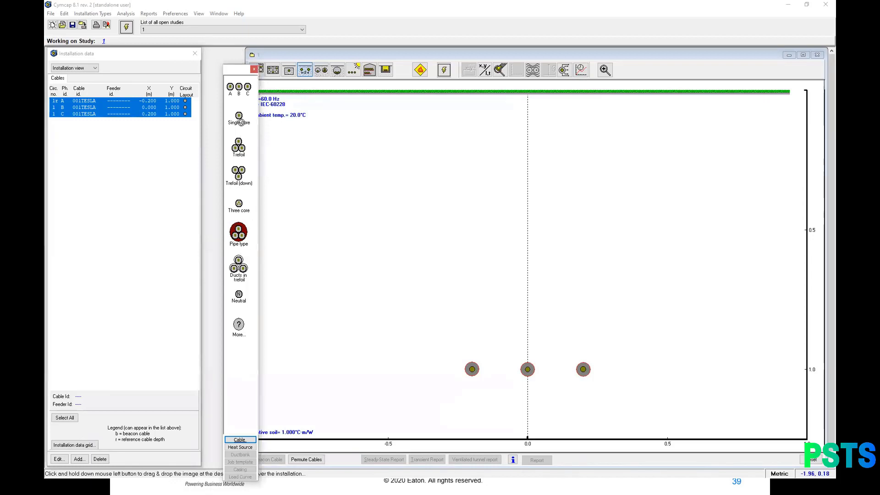
{"action": "left_click_drag", "start_coordinate": [241, 117], "coordinate": [230, 61]}
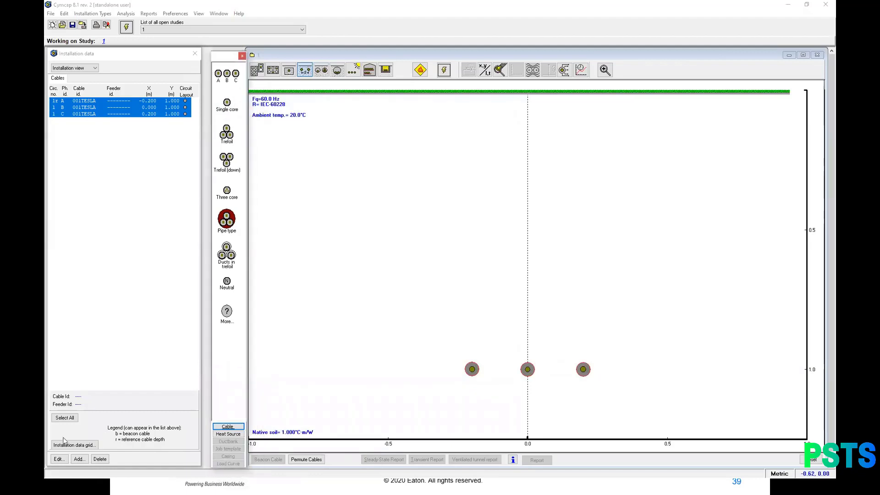
- Look at the setup for adding further circuits, dismiss it without adding any, and close the installation data
{"action": "left_click", "coordinate": [78, 459]}
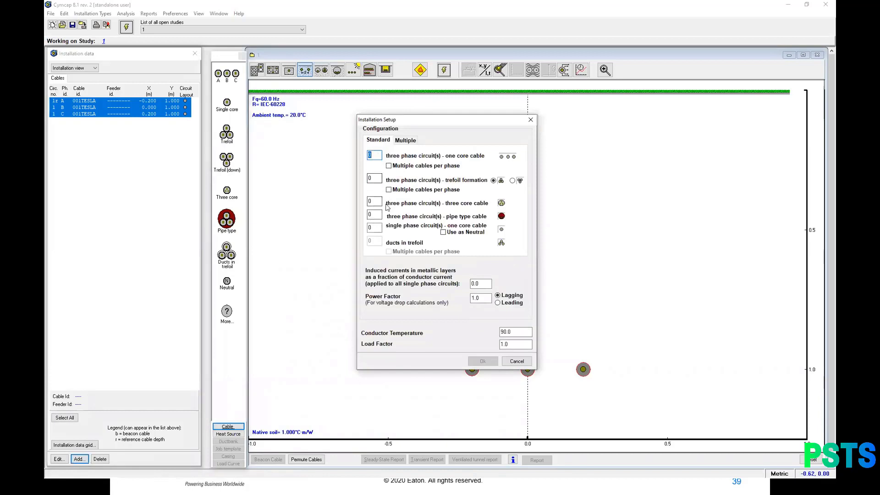
{"action": "left_click", "coordinate": [378, 227]}
{"action": "left_click", "coordinate": [531, 120]}
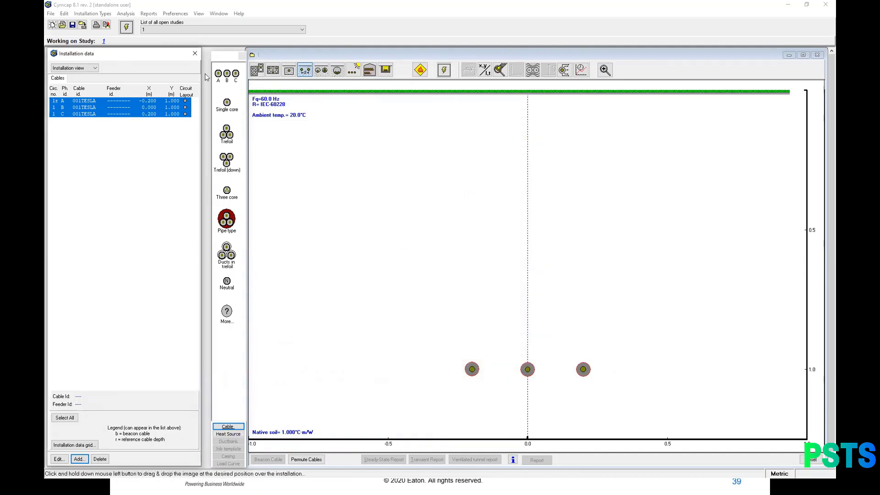
{"action": "left_click", "coordinate": [194, 54]}
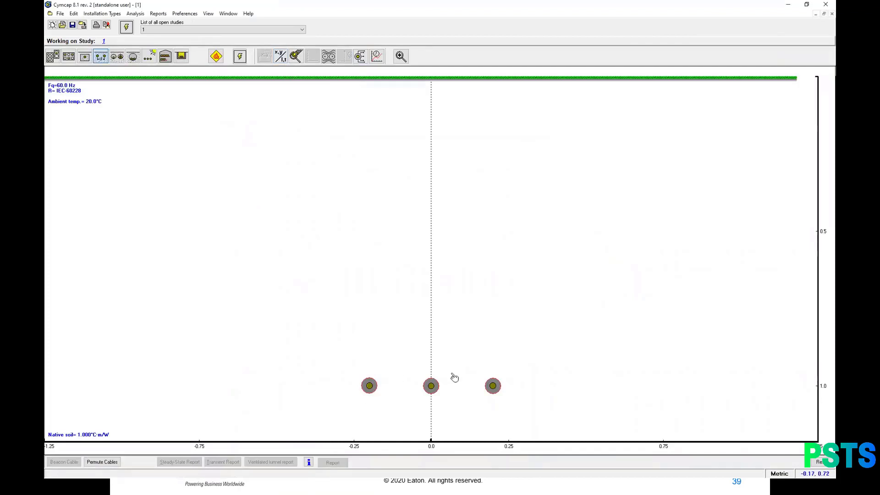
{"action": "left_click", "coordinate": [239, 56]}
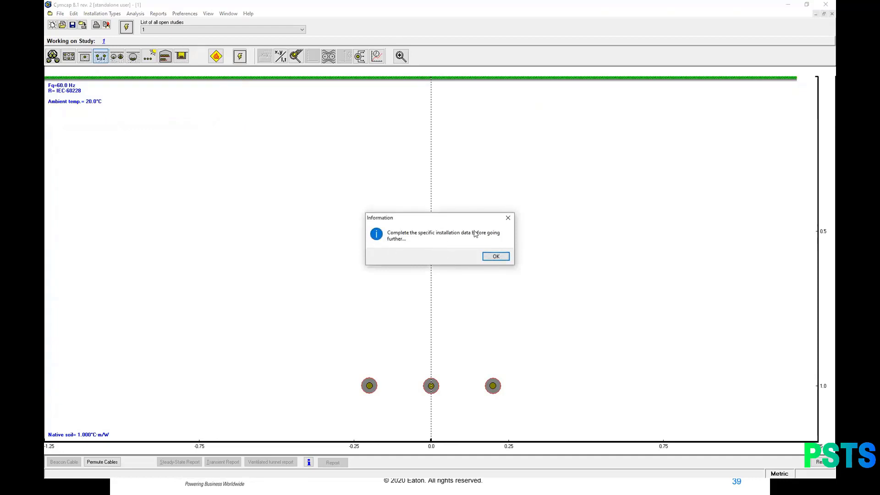
{"action": "left_click", "coordinate": [497, 256]}
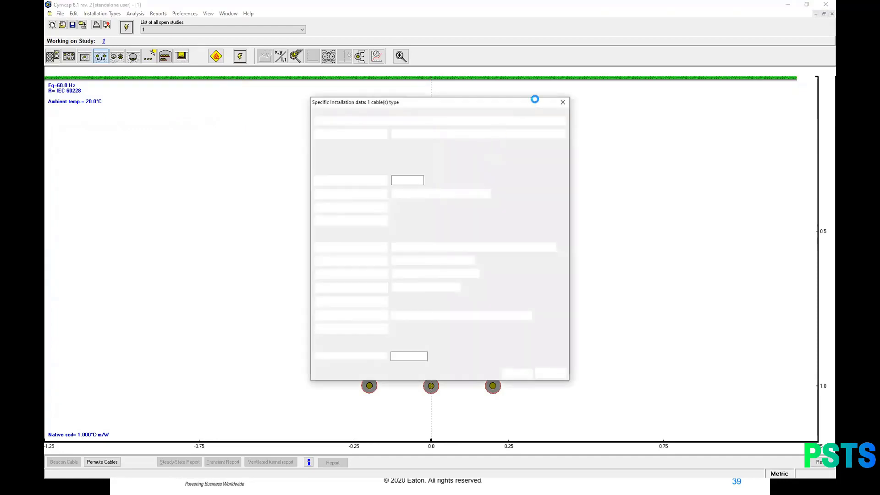
{"action": "left_click", "coordinate": [561, 104]}
{"action": "left_click", "coordinate": [552, 293]}
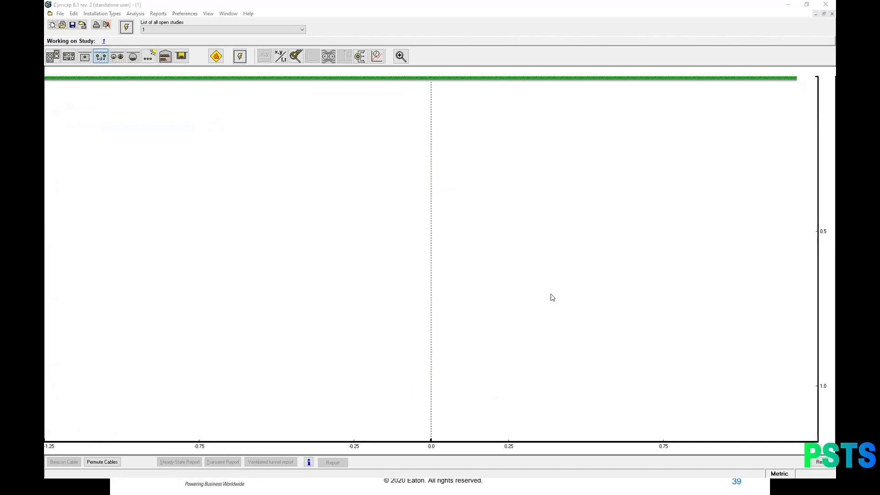
{"action": "left_click", "coordinate": [281, 57]}
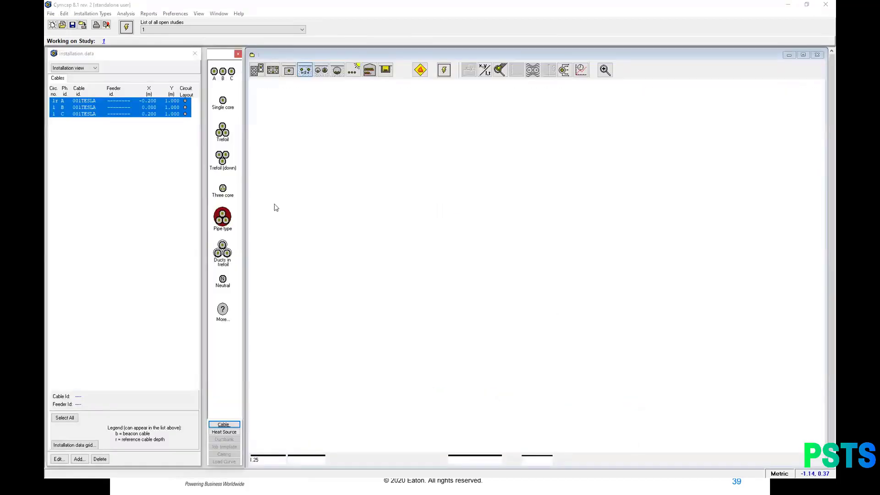
{"action": "left_click", "coordinate": [193, 55]}
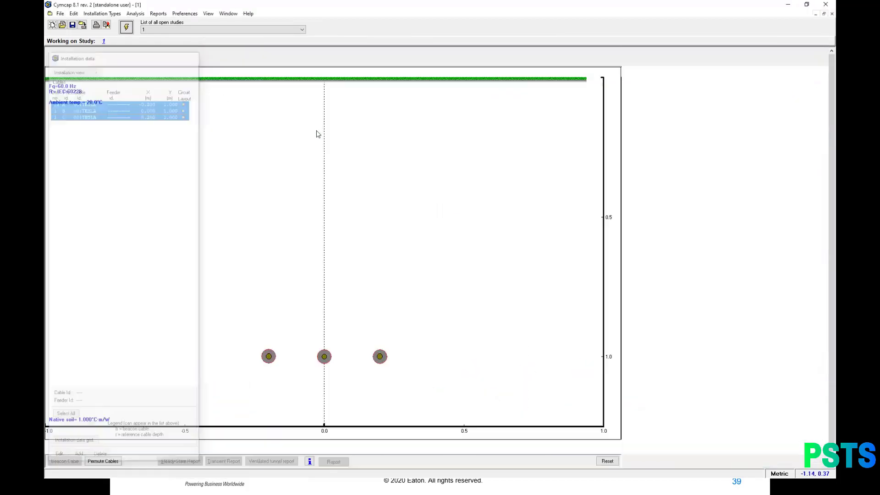
- In the specific installation data, set the 001TESLA cable's sheath bonding to "1-CON, sheaths single point bonded, flat configuration" and accept
{"action": "left_click", "coordinate": [297, 57]}
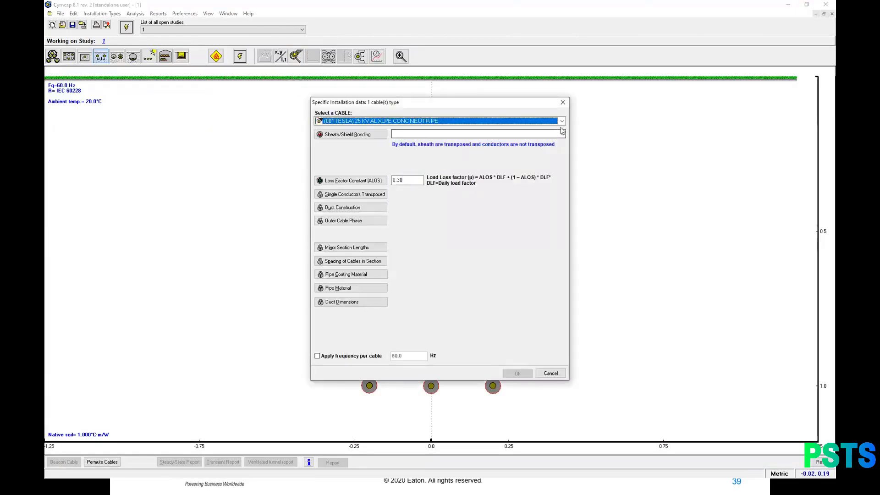
{"action": "left_click", "coordinate": [562, 132]}
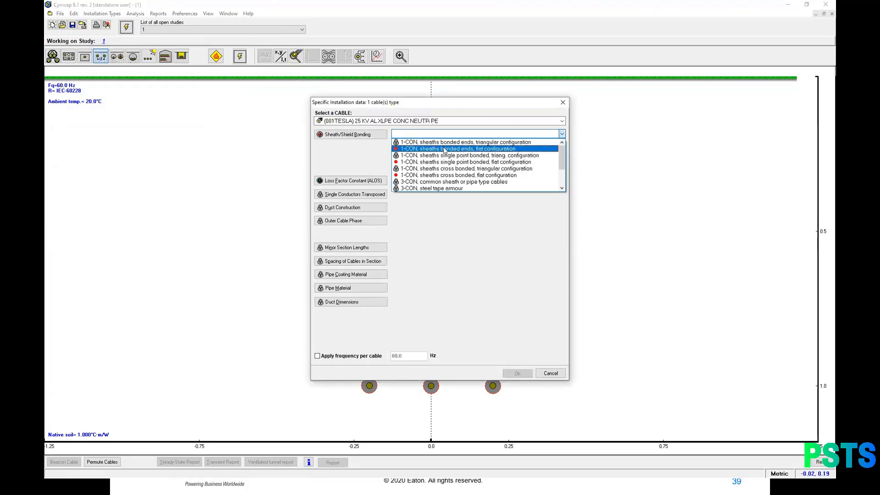
{"action": "left_click", "coordinate": [463, 163]}
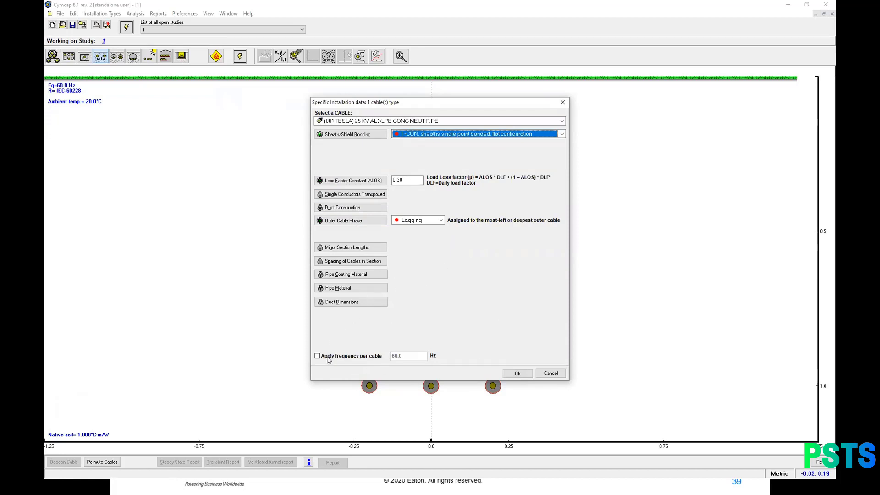
{"action": "left_click", "coordinate": [317, 356]}
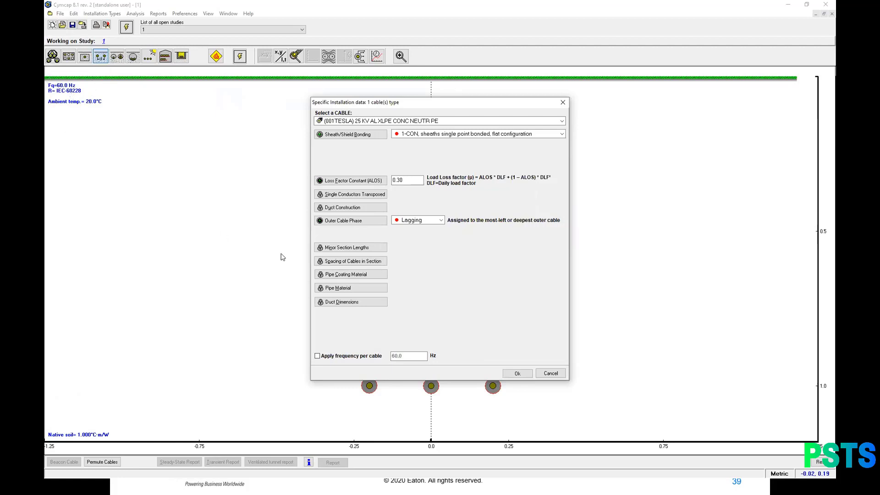
{"action": "left_click", "coordinate": [517, 373]}
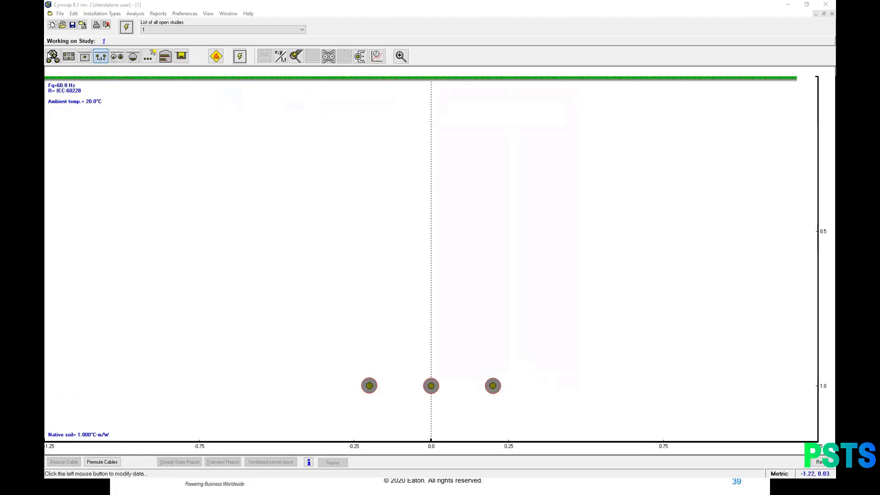
- Set the study frequency to 50 Hz with IEC-60228 resistances, and check the cable's specific installation data without changing it
{"action": "left_click", "coordinate": [73, 93]}
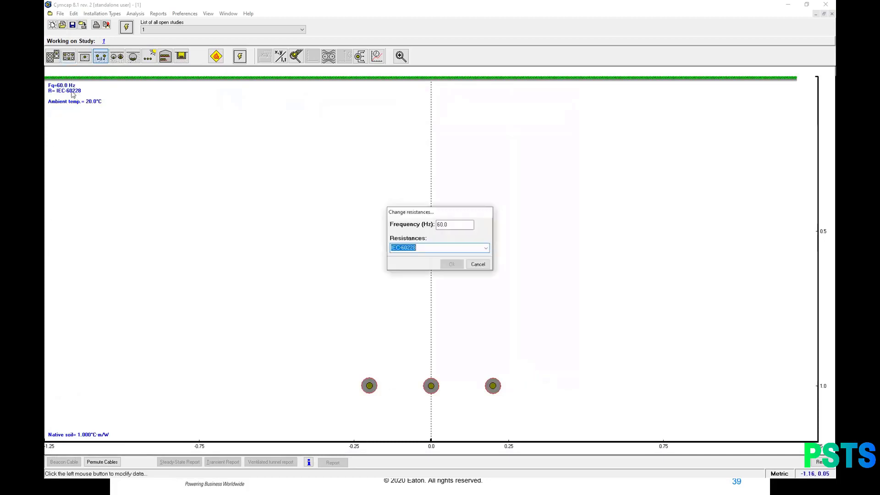
{"action": "double_click", "coordinate": [461, 226]}
{"action": "type", "text": "50"}
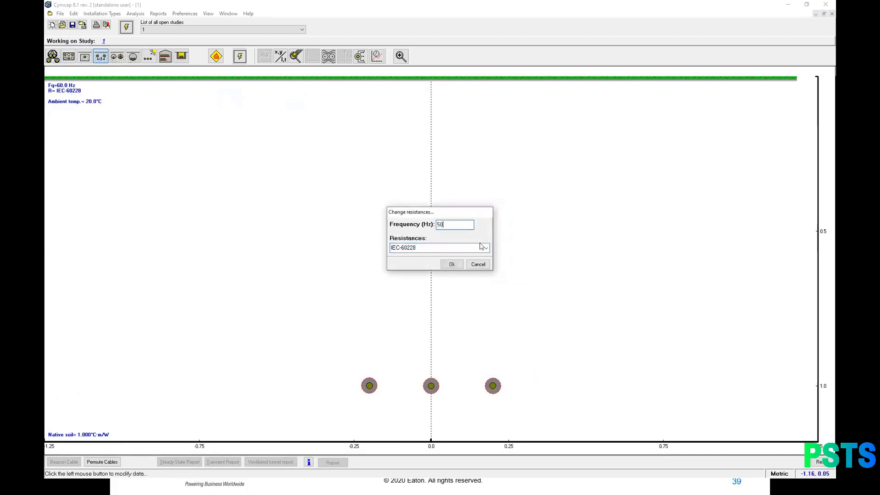
{"action": "left_click", "coordinate": [458, 266]}
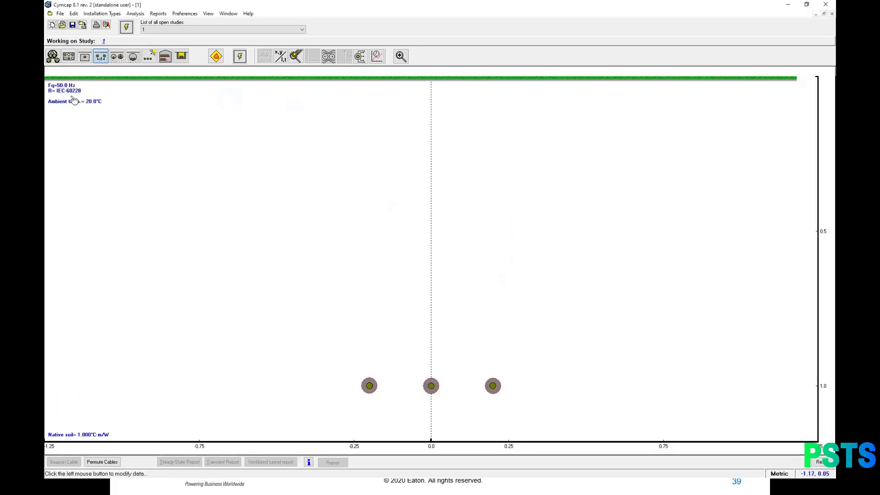
{"action": "left_click", "coordinate": [73, 101]}
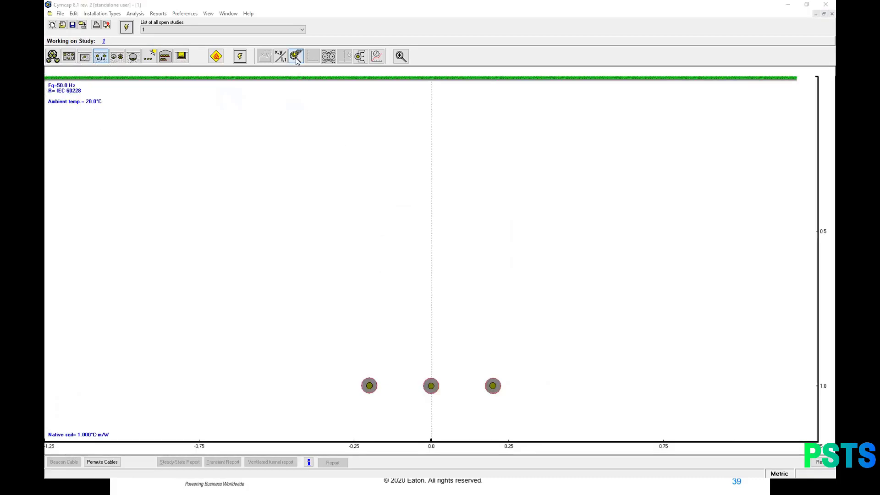
{"action": "left_click", "coordinate": [296, 57]}
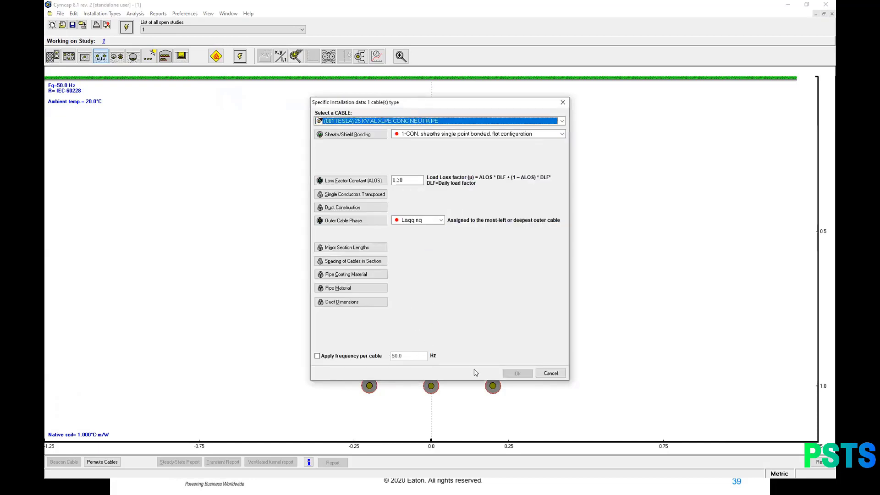
{"action": "left_click", "coordinate": [563, 101]}
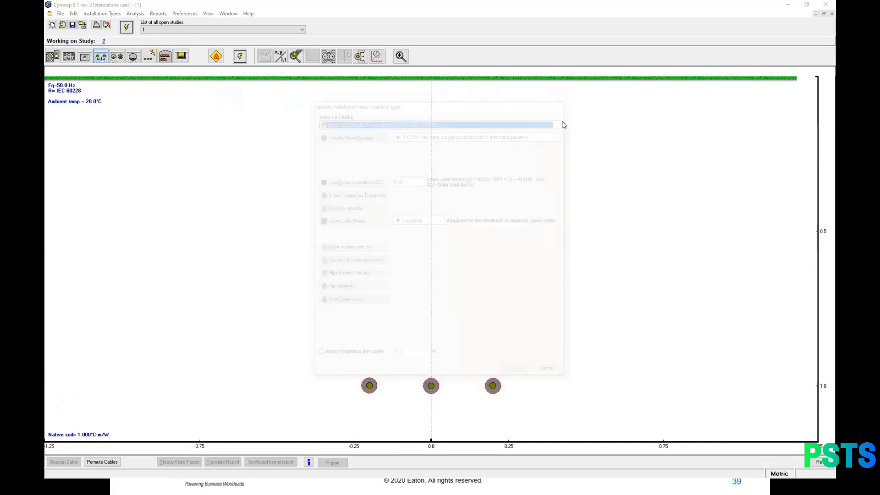
- Run the steady-state calculation for the study and dismiss the calculation log to view the cable results
{"action": "left_click", "coordinate": [241, 57]}
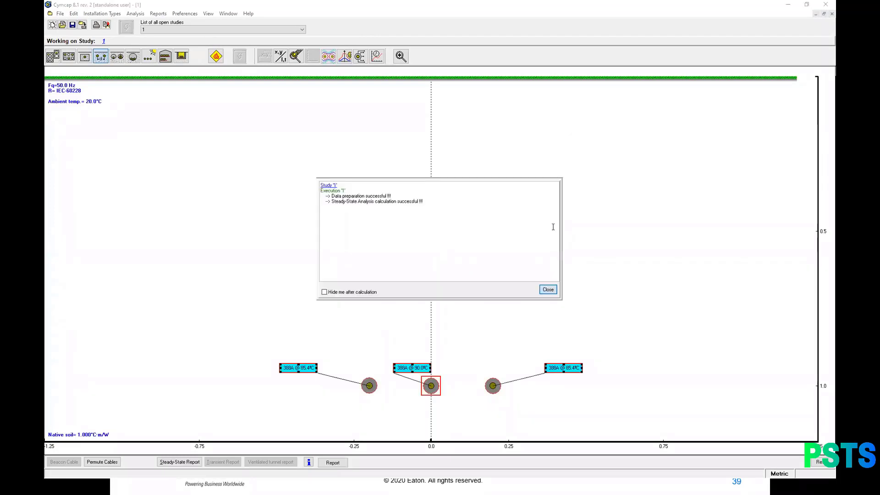
{"action": "left_click", "coordinate": [551, 294]}
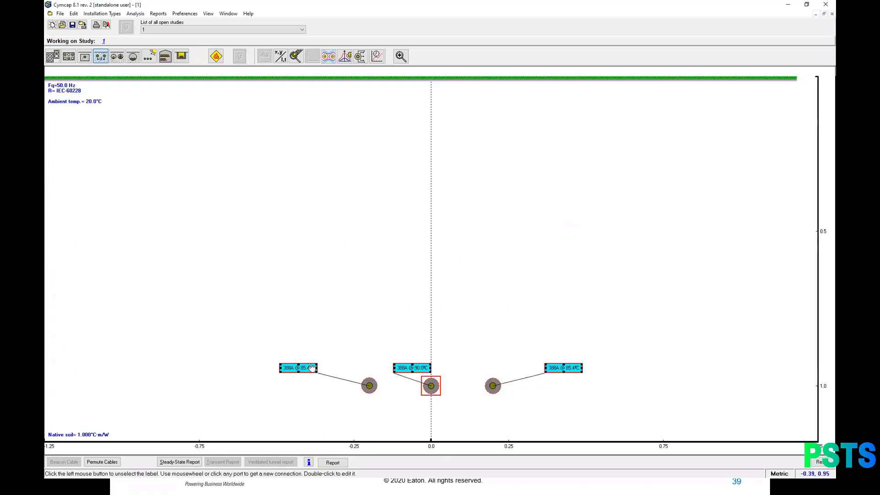
{"action": "mouse_move", "coordinate": [443, 397]}
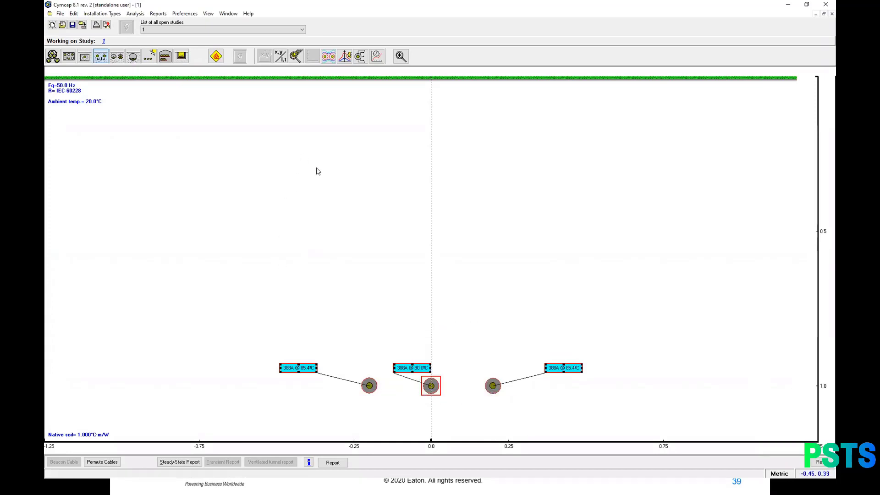
- Generate a report in the CYMCAP Report Viewer that includes cable input data, electrical parameters and steady-state results
{"action": "left_click", "coordinate": [333, 462]}
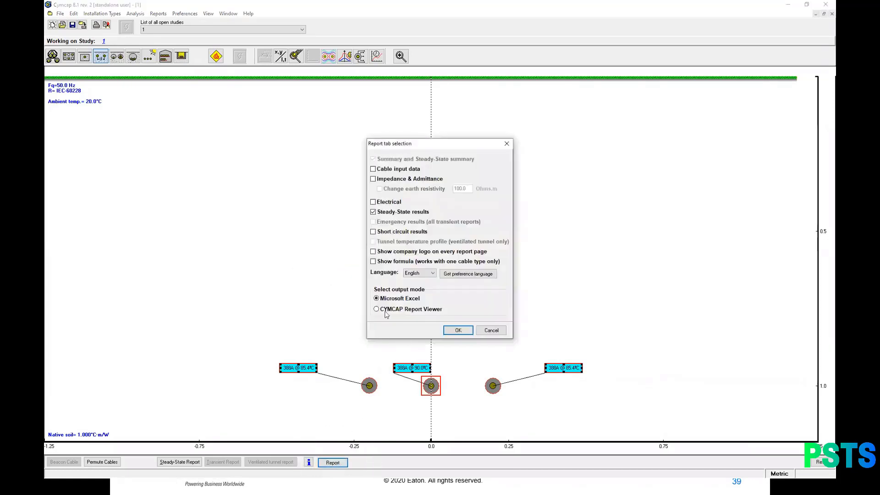
{"action": "left_click", "coordinate": [377, 309]}
{"action": "left_click", "coordinate": [373, 202]}
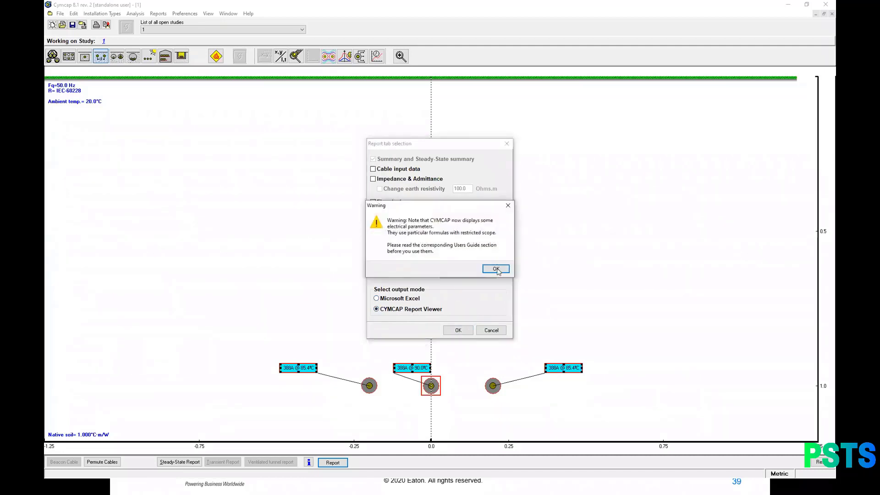
{"action": "left_click", "coordinate": [496, 269]}
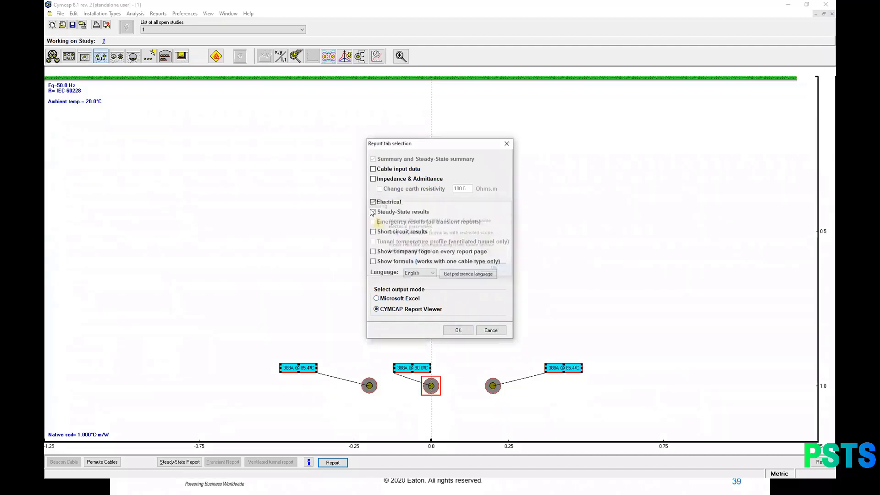
{"action": "left_click", "coordinate": [377, 168]}
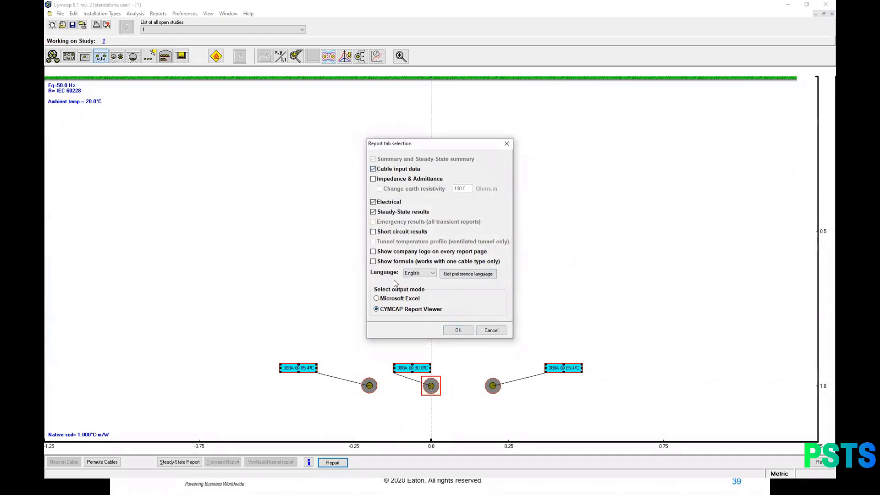
{"action": "left_click", "coordinate": [459, 331]}
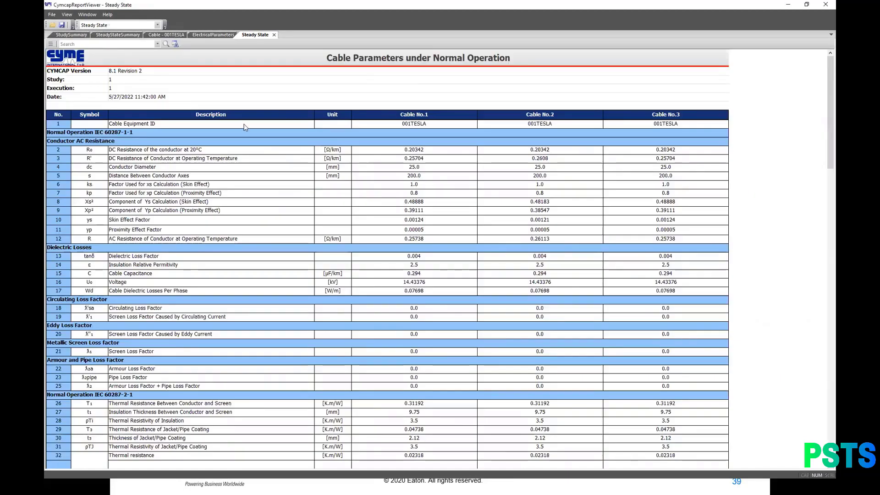
- Examine the electrical parameters, steady-state summary and study summary in the generated report
{"action": "left_click", "coordinate": [221, 35]}
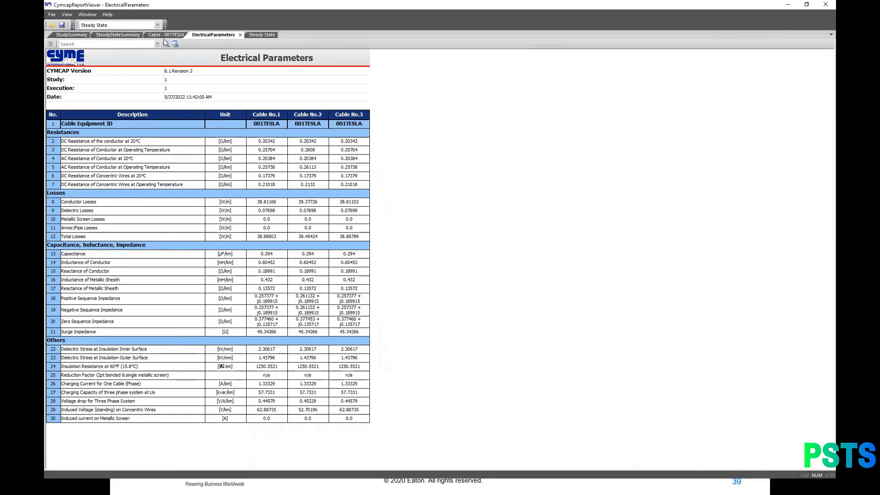
{"action": "left_click", "coordinate": [134, 36]}
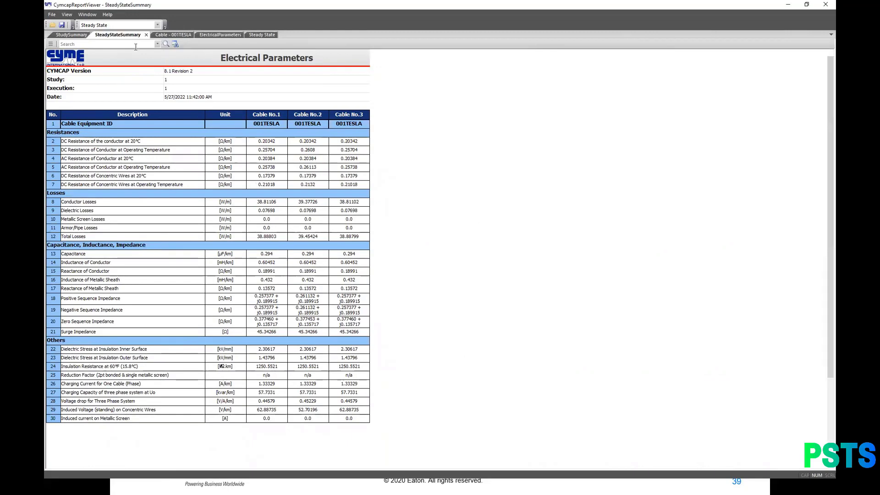
{"action": "left_click", "coordinate": [73, 35]}
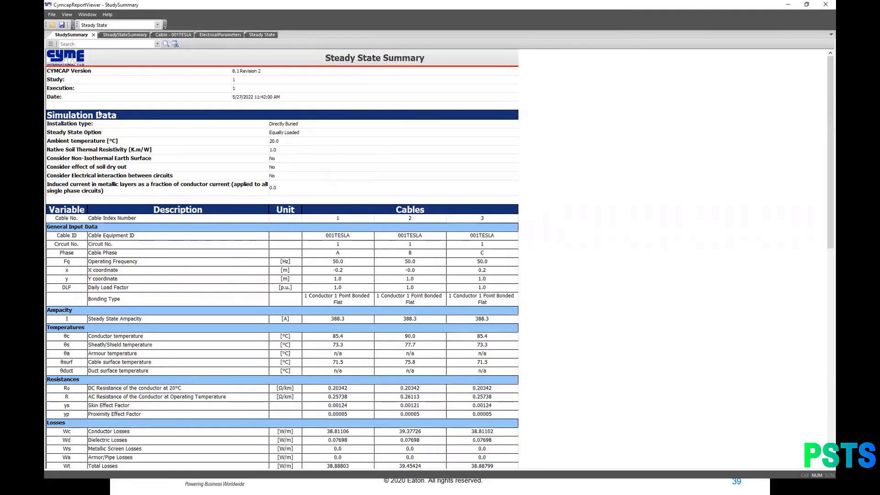
{"action": "scroll", "coordinate": [275, 316], "scroll_direction": "down", "scroll_amount": 10}
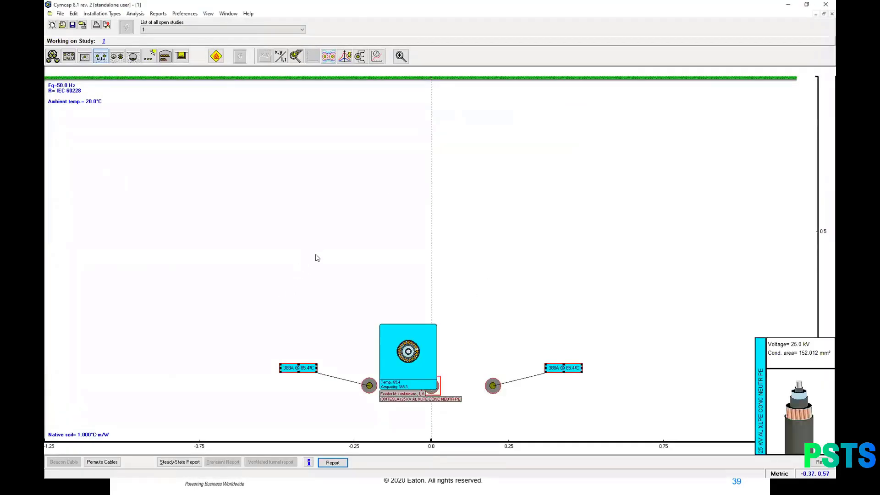
- Save the execution changes with the "Save as is" option and close the study
{"action": "left_click", "coordinate": [73, 25]}
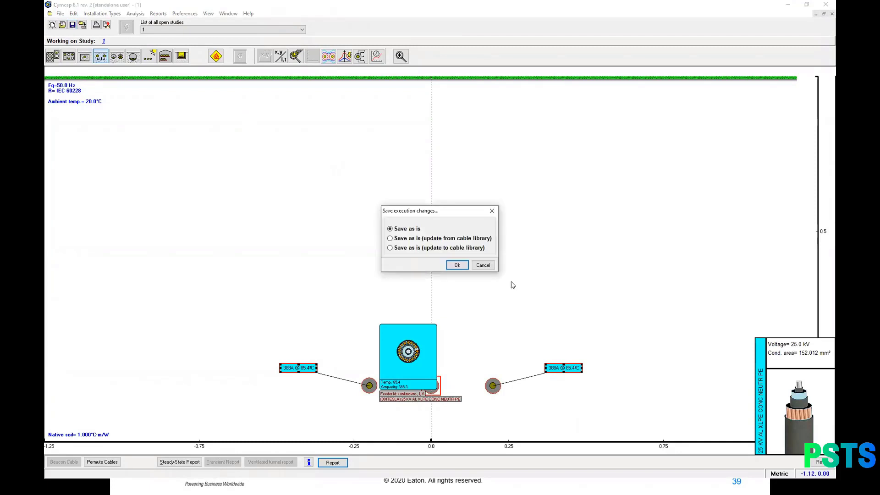
{"action": "left_click", "coordinate": [456, 266]}
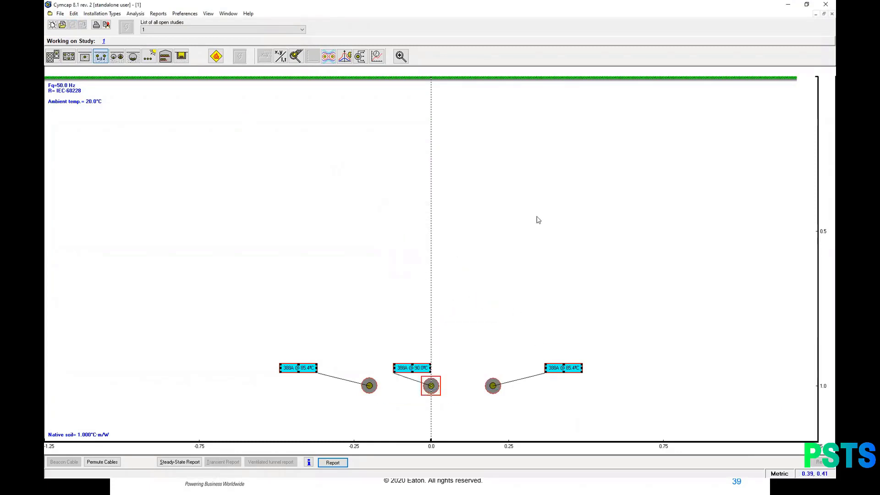
{"action": "left_click", "coordinate": [831, 14]}
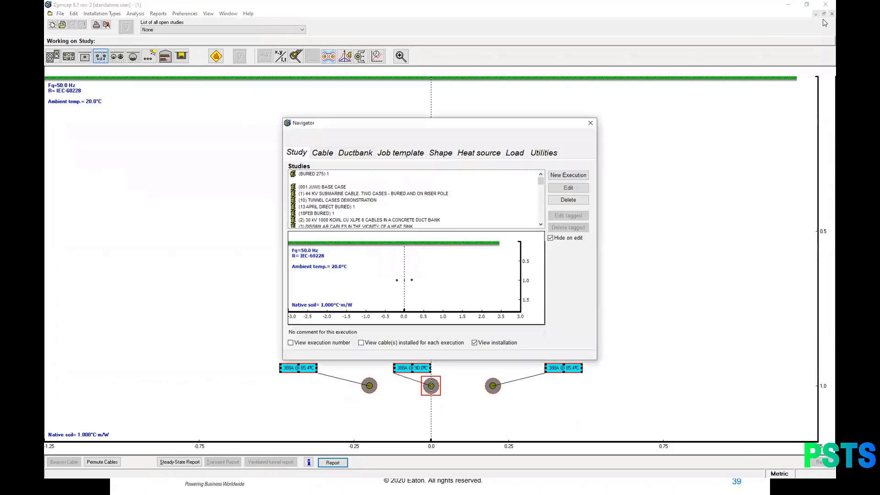
- Switch to the presentation to examine the ductbank installation detail with several backfills, and return to CYMCAP
{"action": "left_click", "coordinate": [455, 485]}
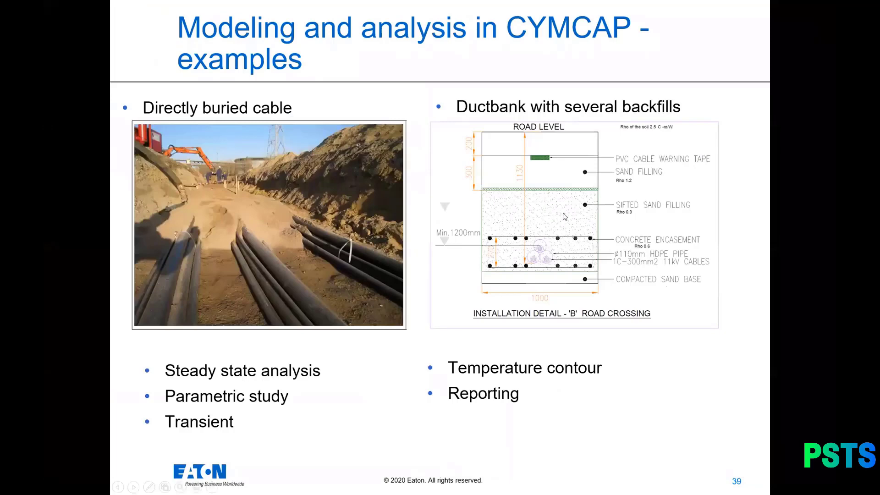
{"action": "left_click", "coordinate": [545, 256]}
{"action": "left_click", "coordinate": [643, 248]}
{"action": "left_click", "coordinate": [648, 247]}
{"action": "left_click", "coordinate": [631, 213]}
{"action": "key", "text": "alt+Tab"}
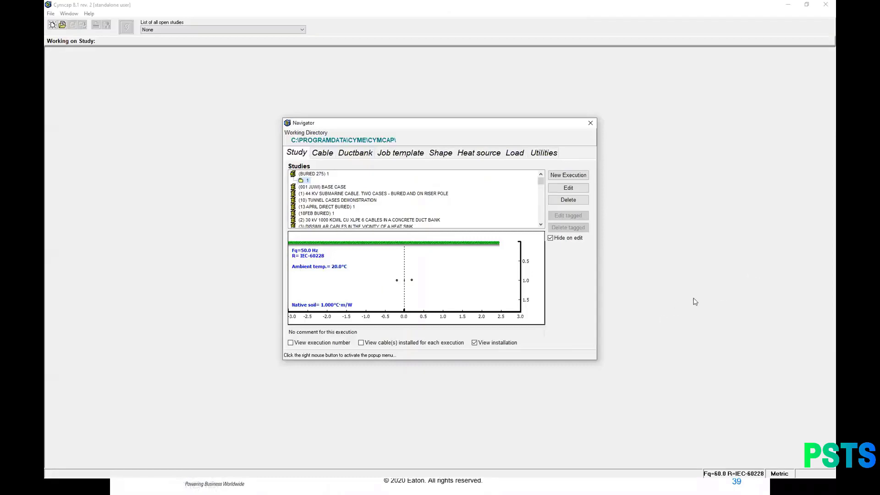
- Create a study with ID MDB TEST 275, title 1 and execution title 1, using equally loaded steady-state analysis
{"action": "left_click", "coordinate": [323, 174]}
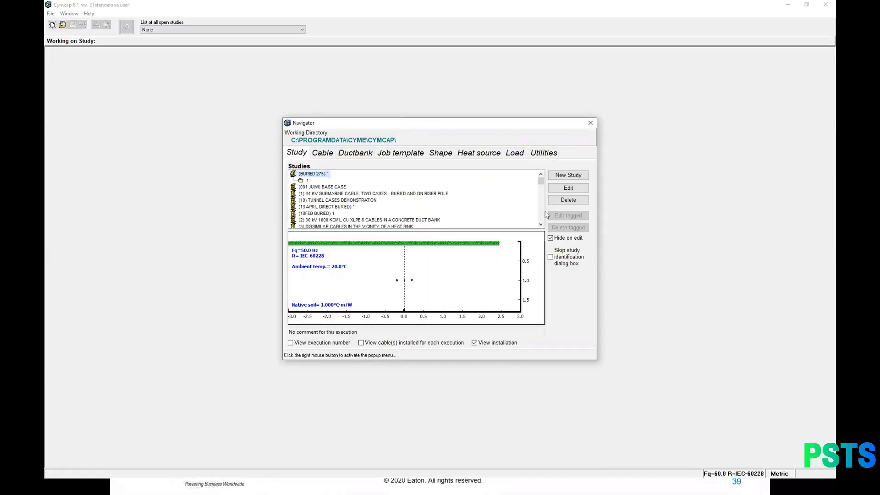
{"action": "left_click", "coordinate": [575, 178]}
{"action": "left_click", "coordinate": [461, 256]}
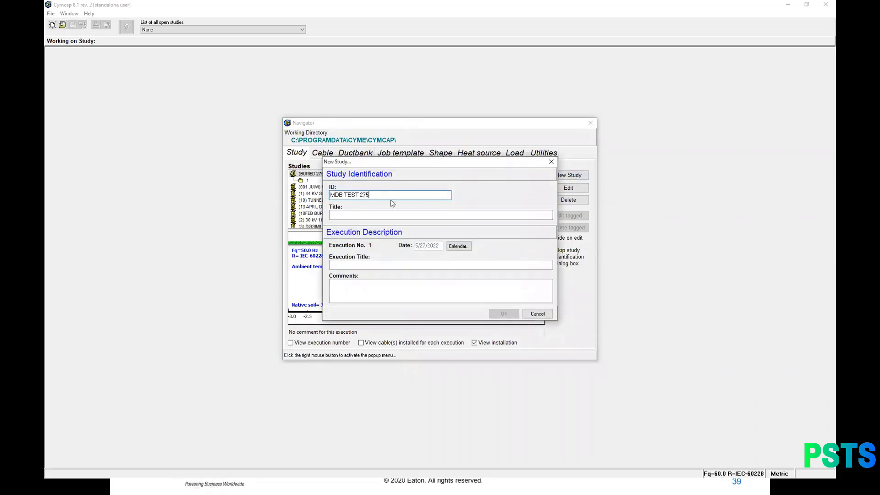
{"action": "key", "text": "Tab"}
{"action": "type", "text": "1"}
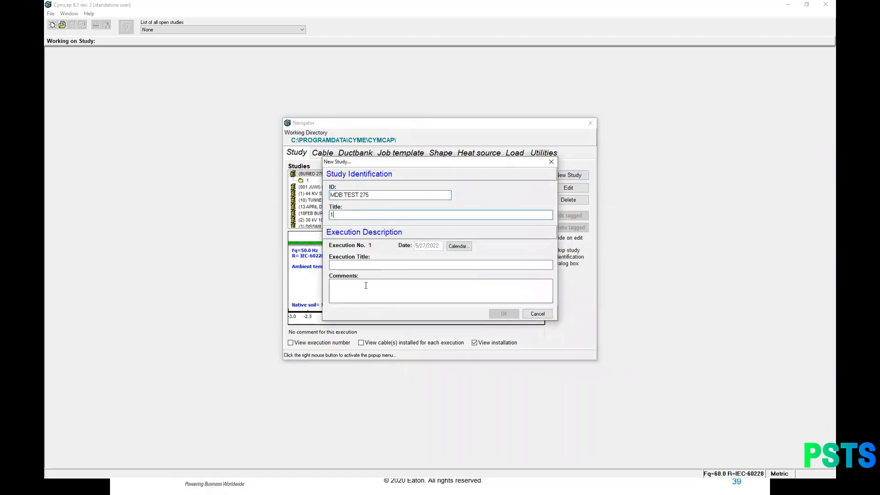
{"action": "key", "text": "Tab"}
{"action": "type", "text": "1"}
{"action": "left_click", "coordinate": [503, 314]}
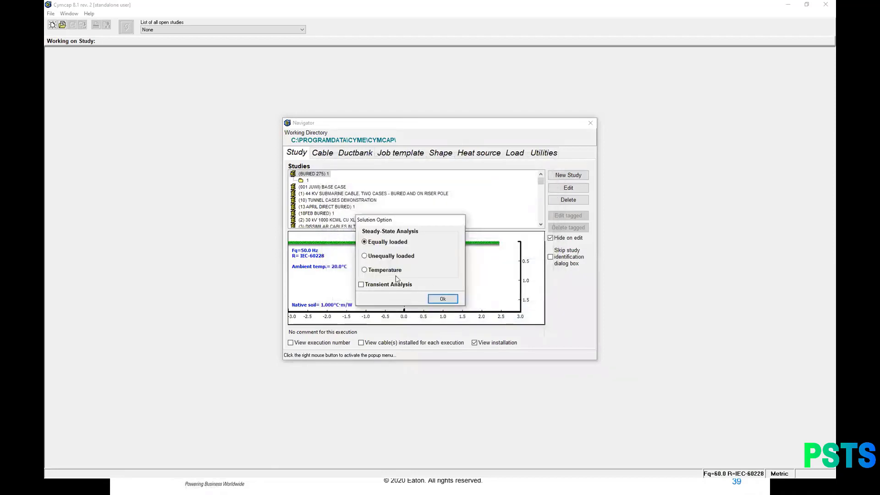
{"action": "left_click", "coordinate": [443, 299]}
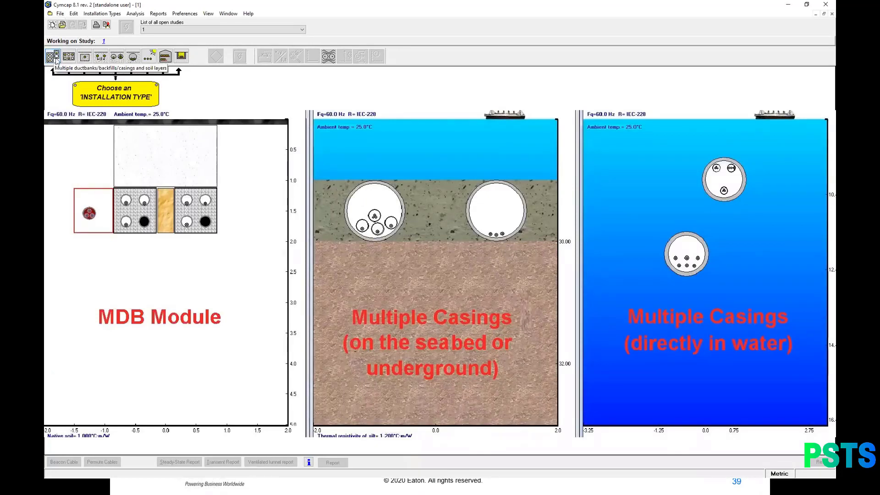
- Set up a multiple ductbanks/backfills installation with 2 backfills or soil layers and accept the default environmental parameters
{"action": "left_click", "coordinate": [53, 57]}
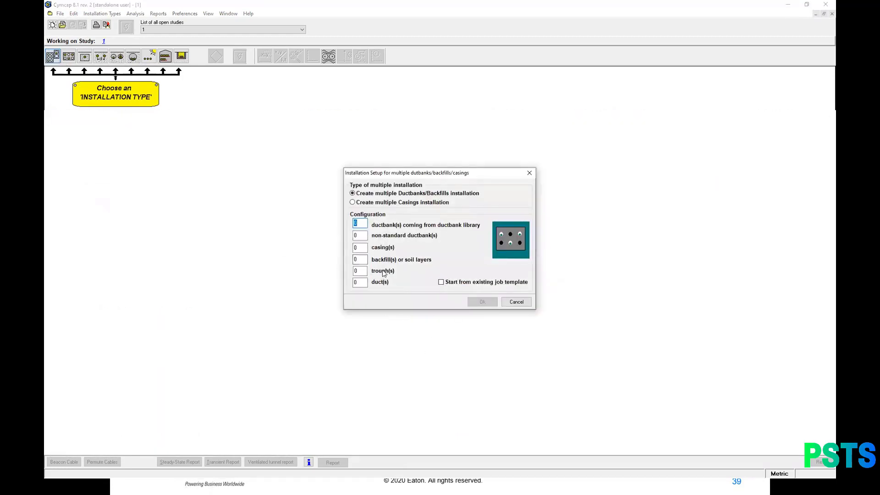
{"action": "left_click", "coordinate": [360, 259]}
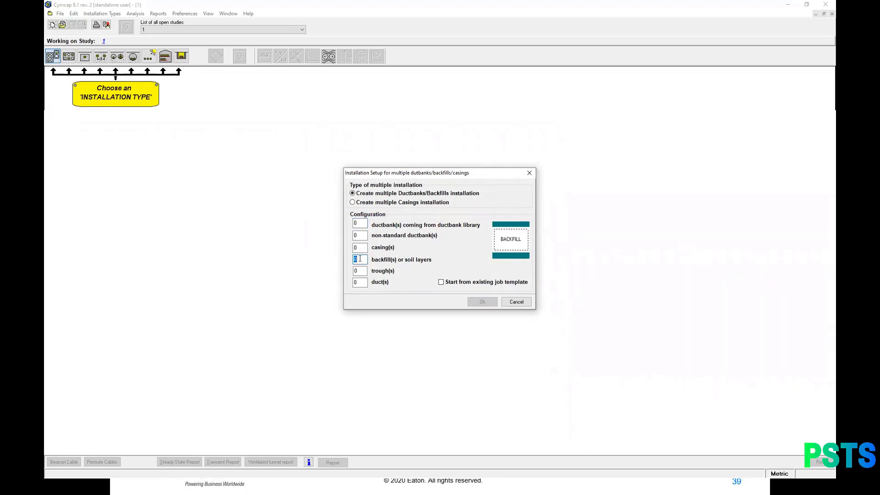
{"action": "type", "text": "2"}
{"action": "left_click", "coordinate": [482, 302]}
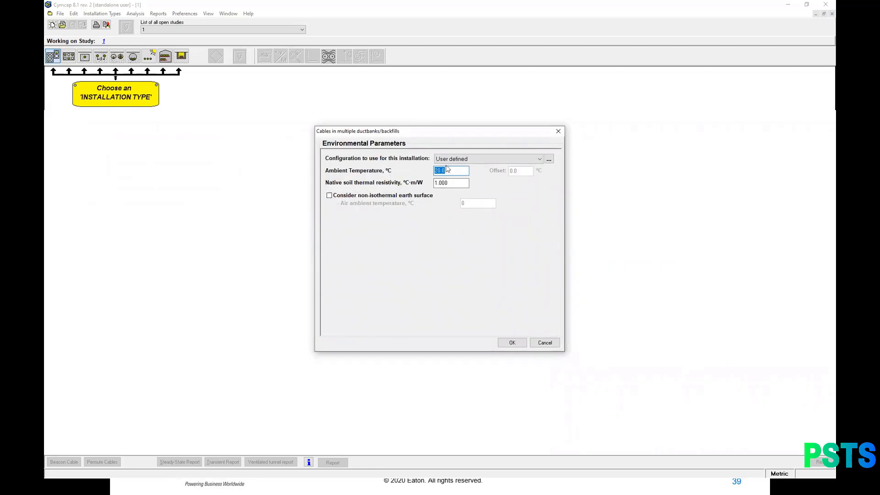
{"action": "left_click_drag", "start_coordinate": [474, 132], "coordinate": [483, 129]}
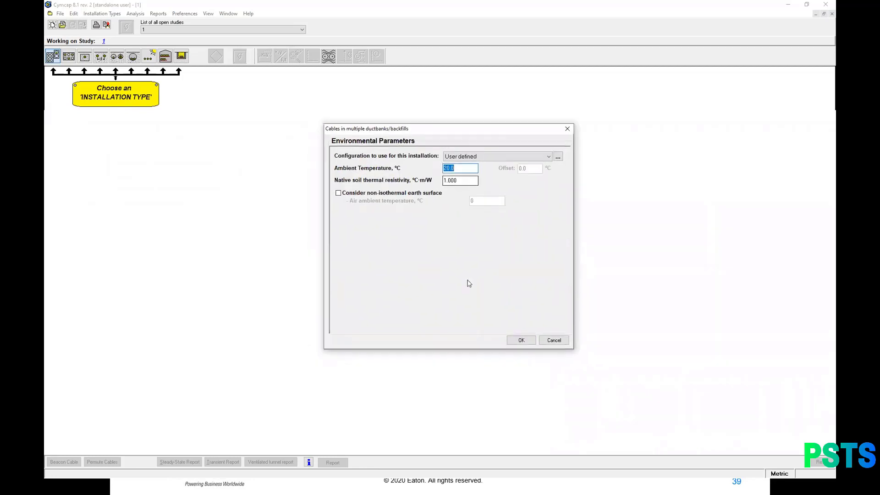
{"action": "left_click", "coordinate": [522, 340]}
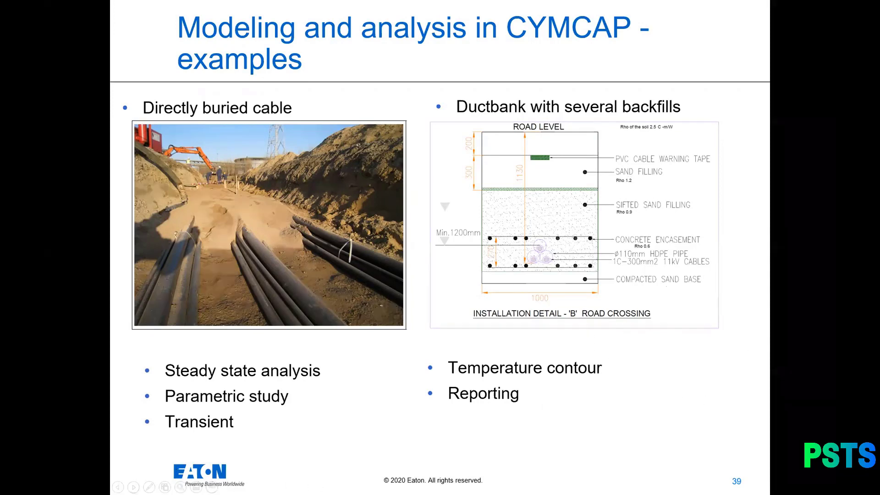
- Return from the presentation to CYMCAP and configure the cable installation with 1 ducts-in-trefoil circuit
{"action": "key", "text": "alt+Tab"}
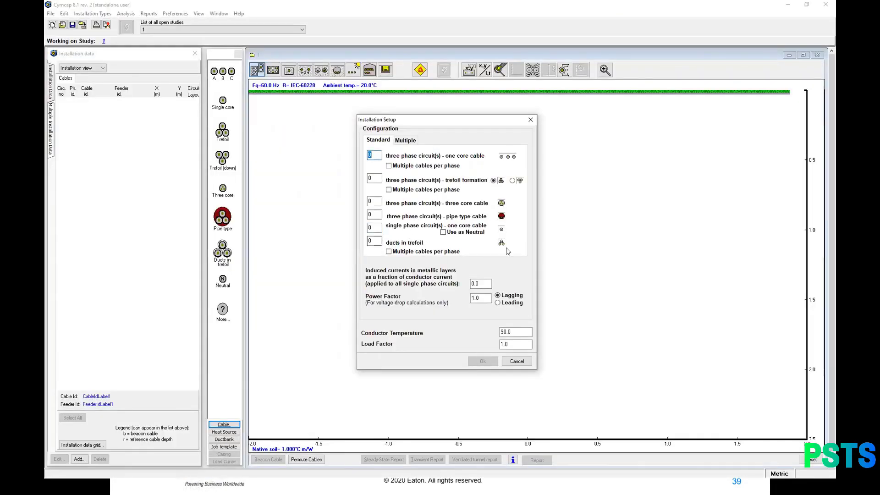
{"action": "left_click", "coordinate": [375, 238]}
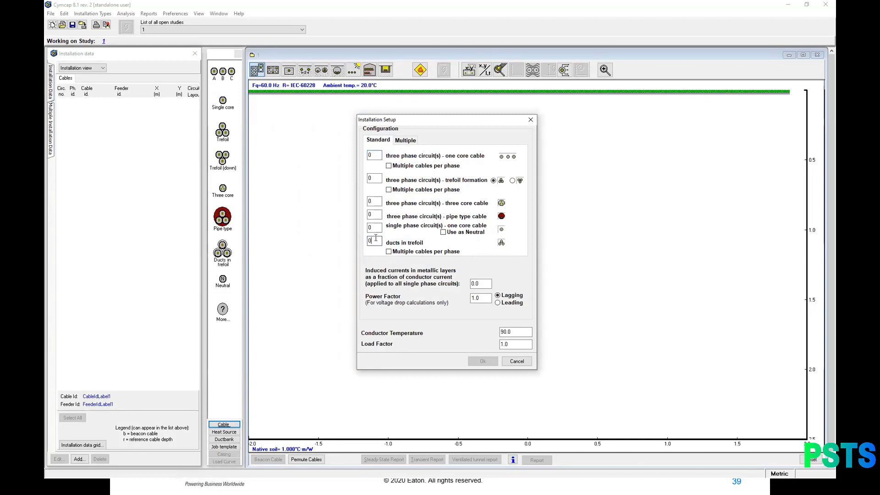
{"action": "type", "text": "1"}
{"action": "left_click", "coordinate": [484, 361]}
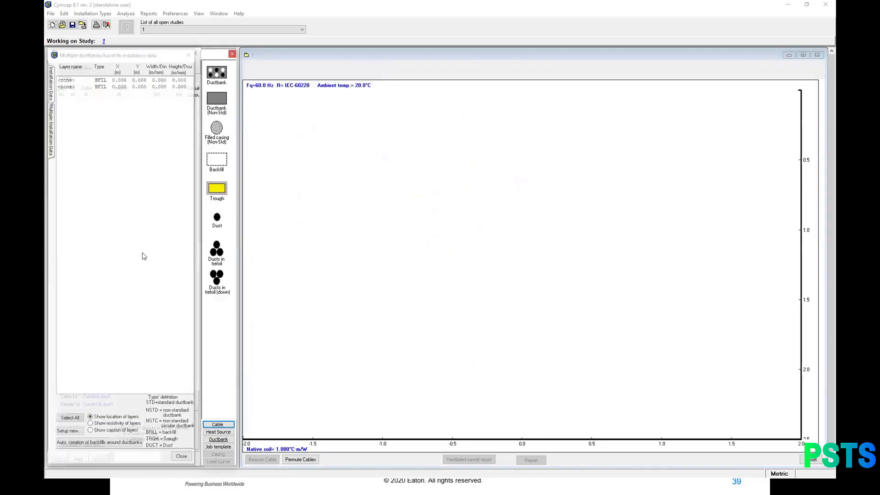
- Open the backfill installation settings for the first backfill layer and select the available area B1
{"action": "left_click", "coordinate": [53, 82]}
{"action": "left_click", "coordinate": [51, 129]}
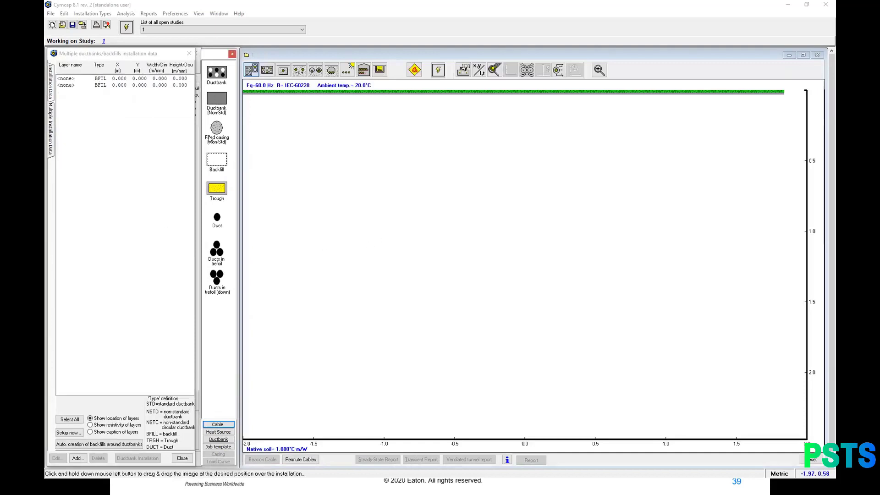
{"action": "left_click", "coordinate": [102, 81]}
{"action": "left_click", "coordinate": [145, 460]}
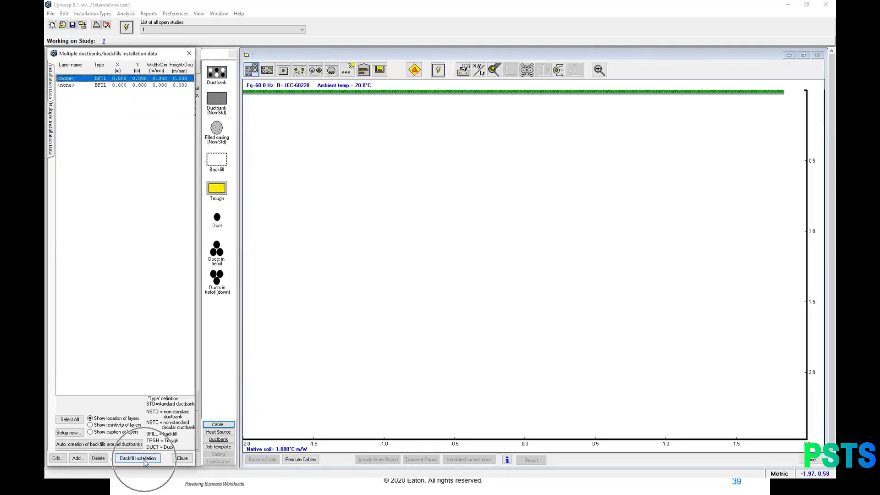
{"action": "left_click", "coordinate": [145, 460]}
{"action": "left_click", "coordinate": [145, 460]}
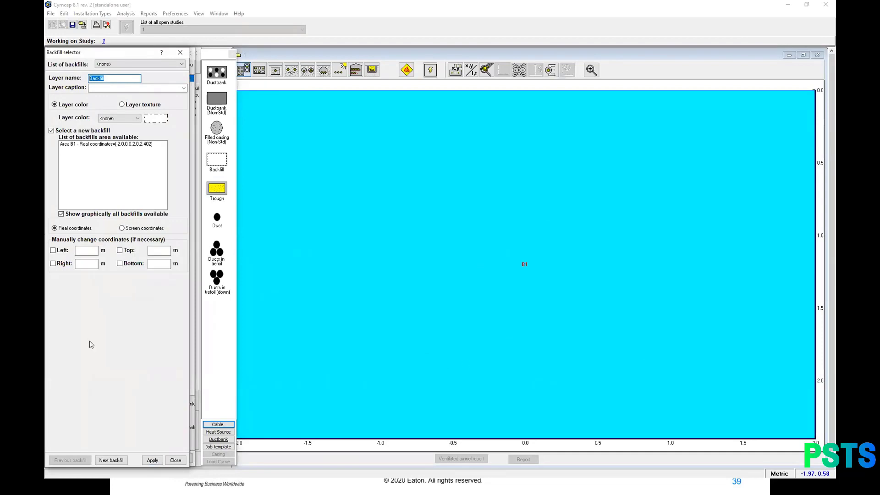
{"action": "left_click", "coordinate": [102, 145]}
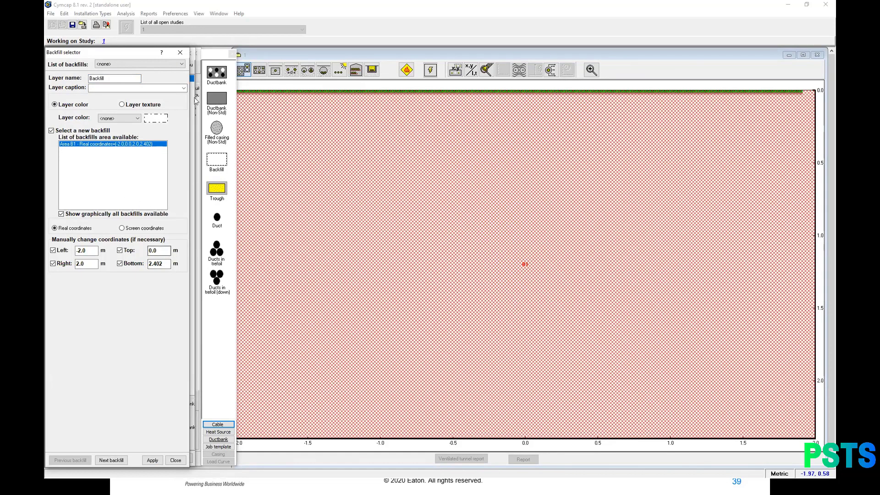
- Name the layer Backfill 1 and set its left coordinate to -0.5 m, right to 0.5 m and bottom to 1 m
{"action": "left_click", "coordinate": [123, 81]}
{"action": "type", "text": "1"}
{"action": "key", "text": "Tab"}
{"action": "type", "text": "-5"}
{"action": "key", "text": "BackSpace"}
{"action": "type", "text": "0.5"}
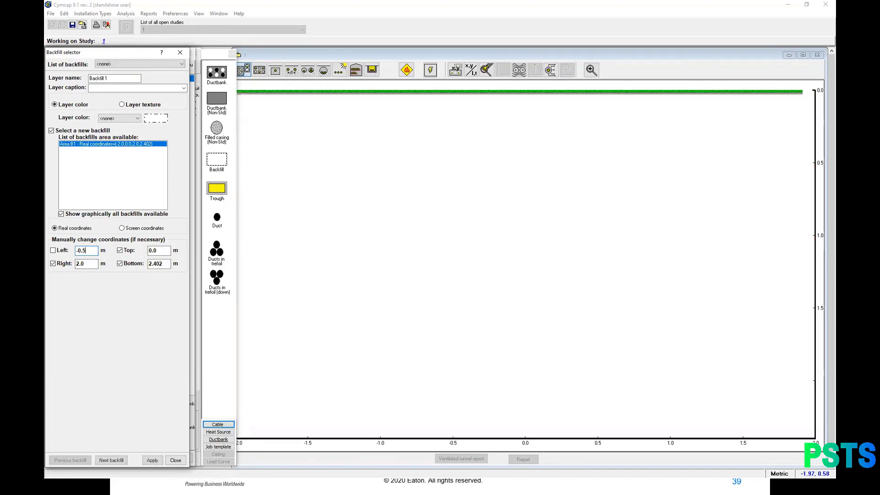
{"action": "double_click", "coordinate": [88, 264]}
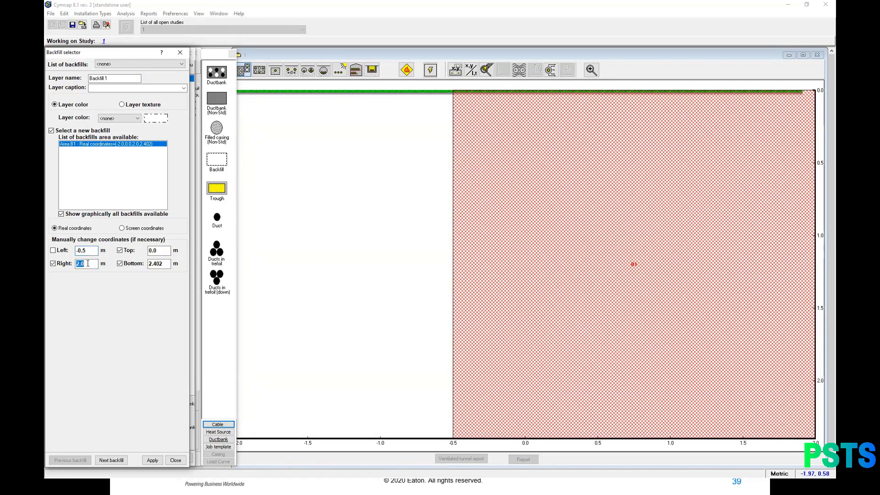
{"action": "type", "text": "0.5"}
{"action": "double_click", "coordinate": [154, 262]}
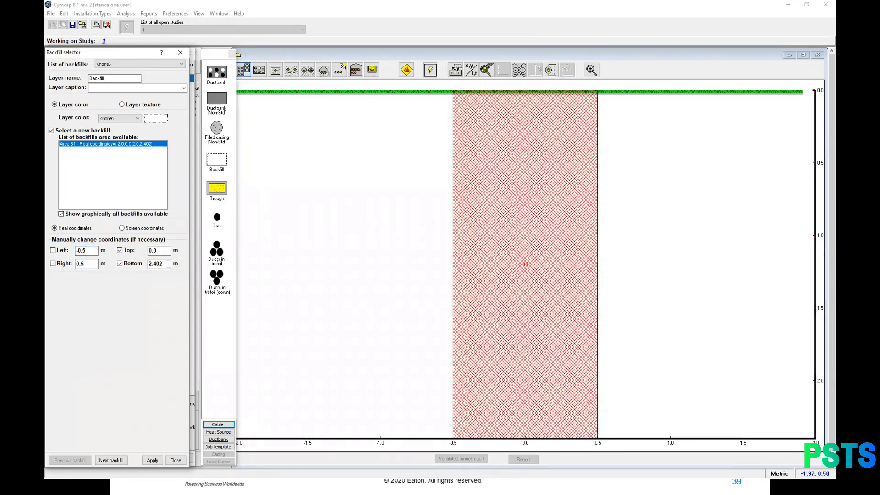
{"action": "type", "text": "1"}
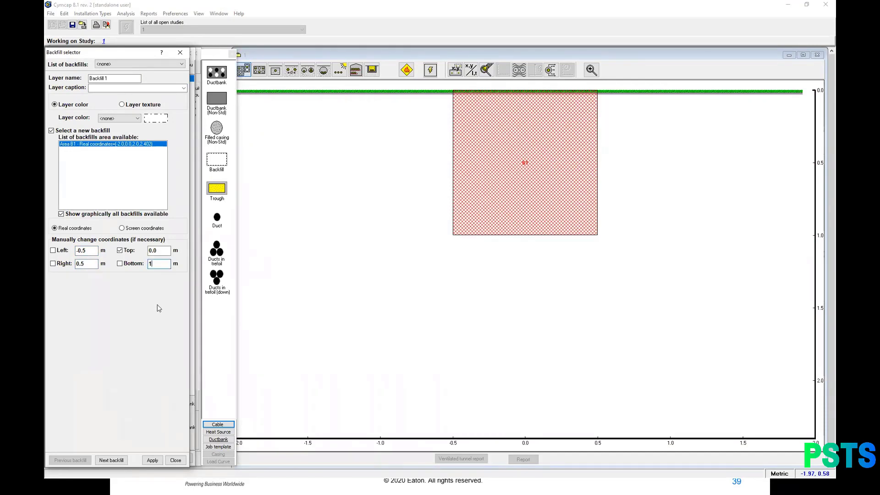
- Define the second backfill B2 in area B3 with left -0.5 m, right 0.5 m and bottom 1.75 m, and apply both backfills
{"action": "left_click", "coordinate": [115, 460]}
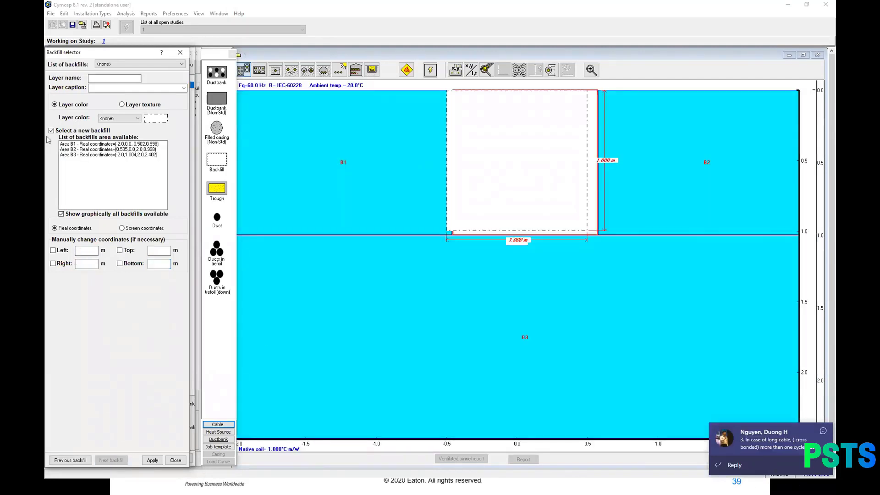
{"action": "left_click", "coordinate": [108, 78]}
{"action": "left_click", "coordinate": [527, 338]}
{"action": "left_click", "coordinate": [90, 154]}
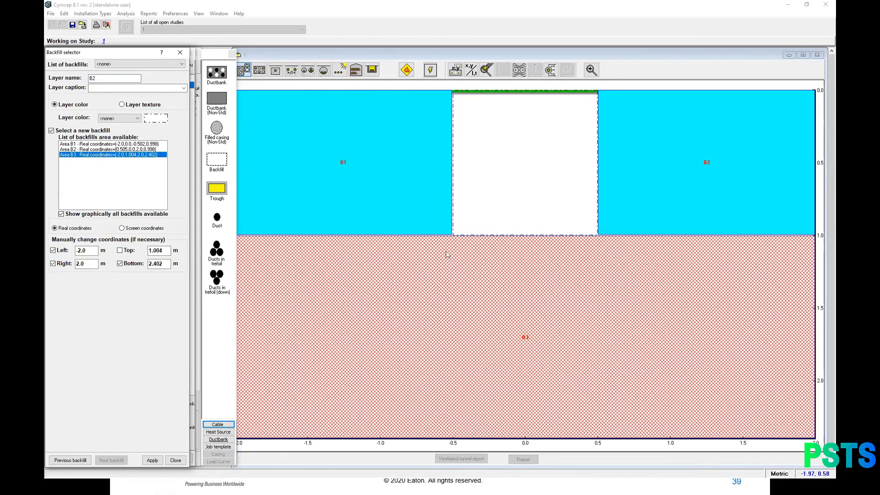
{"action": "double_click", "coordinate": [93, 253]}
{"action": "type", "text": "-0.5"}
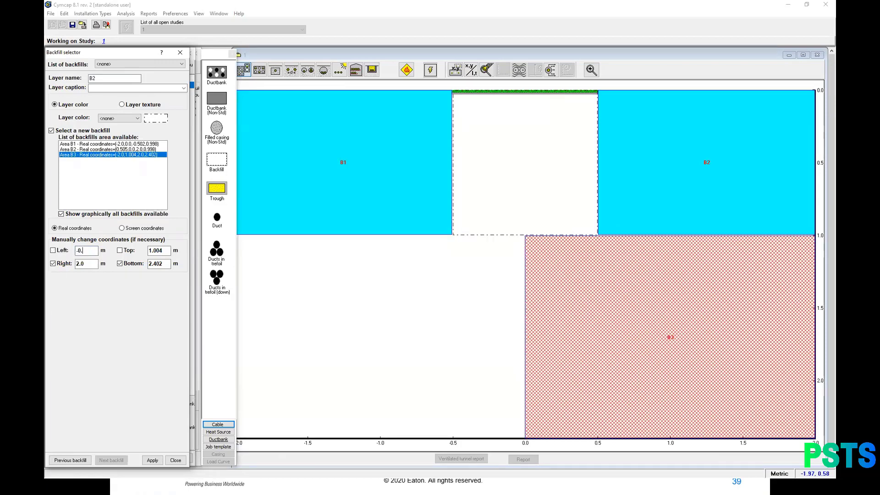
{"action": "double_click", "coordinate": [85, 263]}
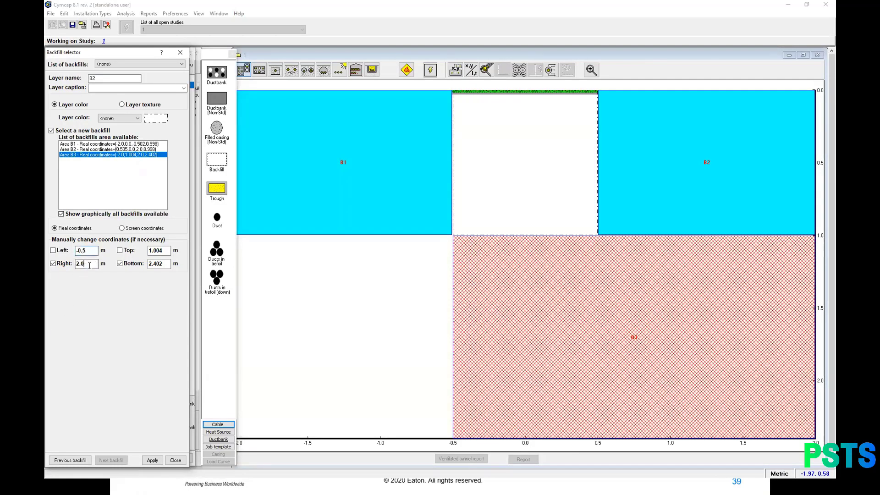
{"action": "type", "text": "0.5"}
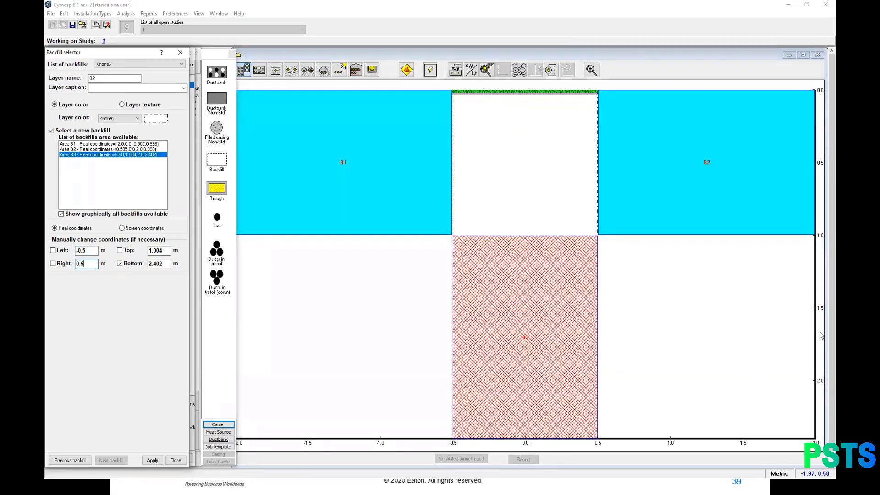
{"action": "double_click", "coordinate": [163, 265]}
{"action": "type", "text": "1.75"}
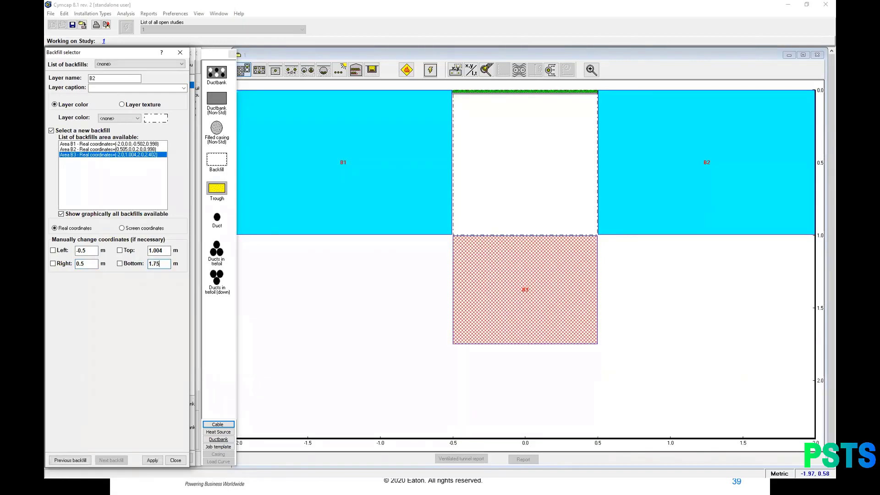
{"action": "left_click", "coordinate": [152, 460]}
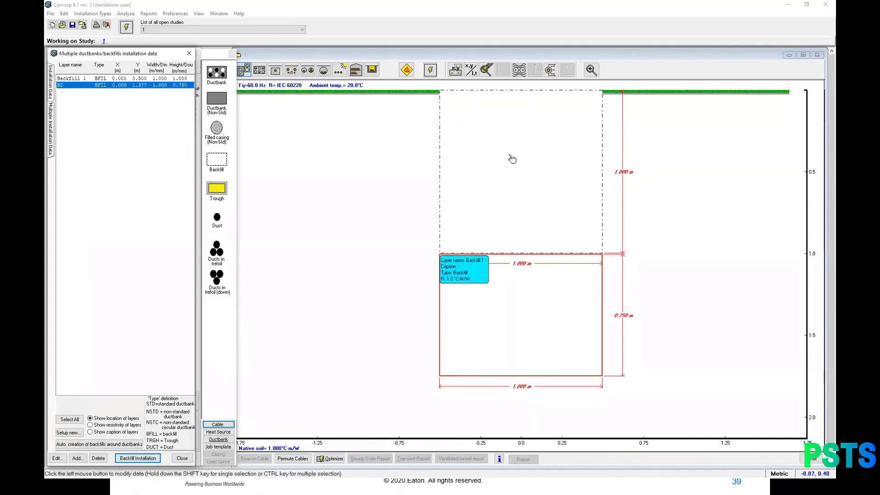
- Set the thermal resistivity of the upper backfill, Backfill 1, to 0.9 °C·m/W
{"action": "left_click", "coordinate": [508, 199]}
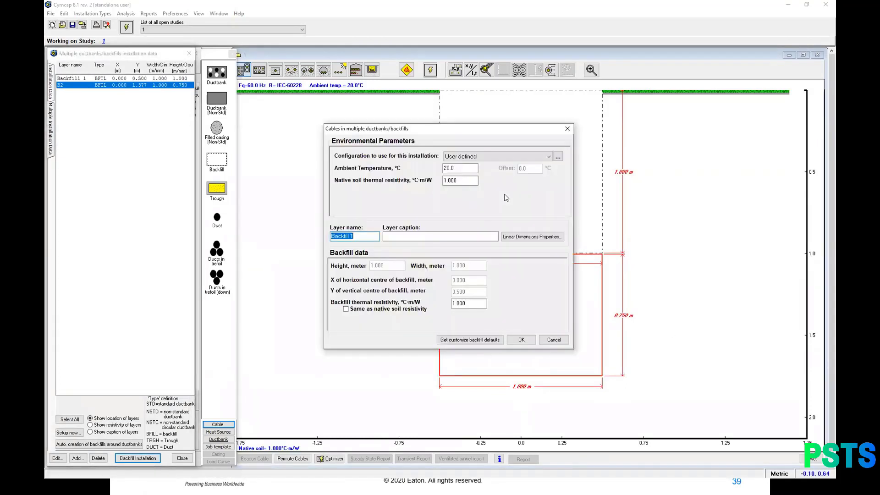
{"action": "double_click", "coordinate": [453, 305]}
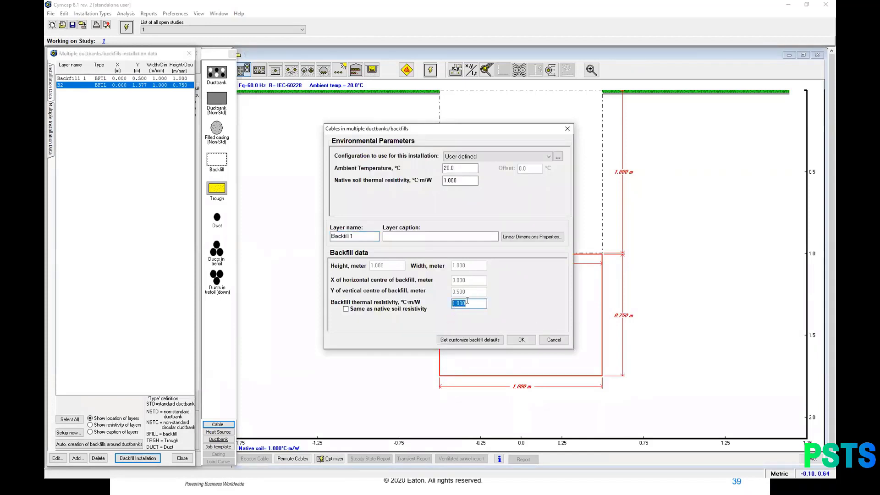
{"action": "type", "text": "0.9"}
{"action": "left_click", "coordinate": [521, 340]}
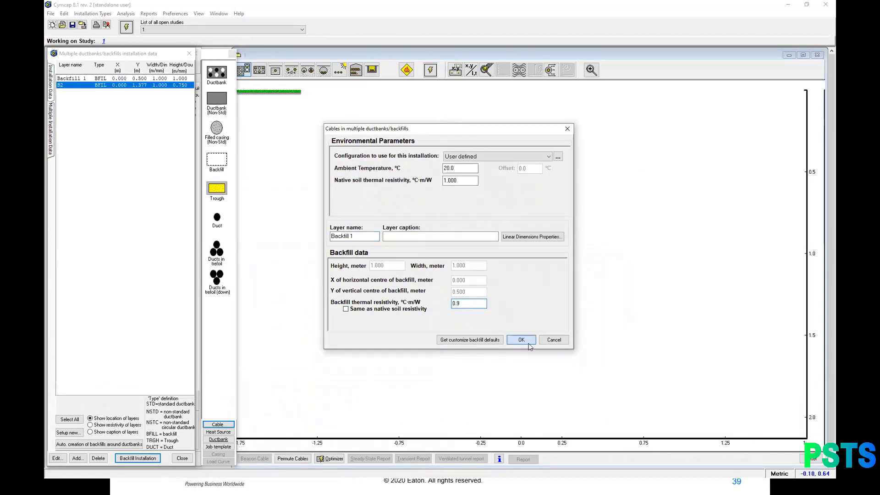
- Set the thermal resistivity of the lower backfill, B2, to 0.75 °C·m/W
{"action": "left_click", "coordinate": [530, 325]}
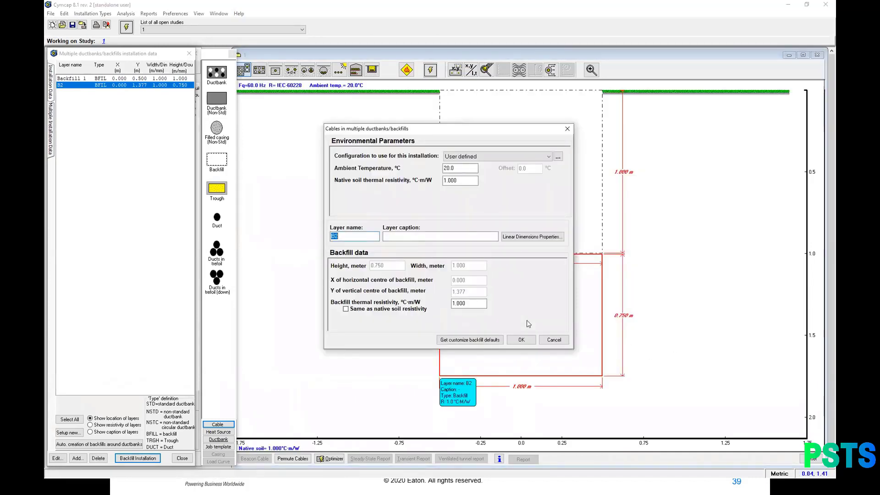
{"action": "double_click", "coordinate": [471, 302]}
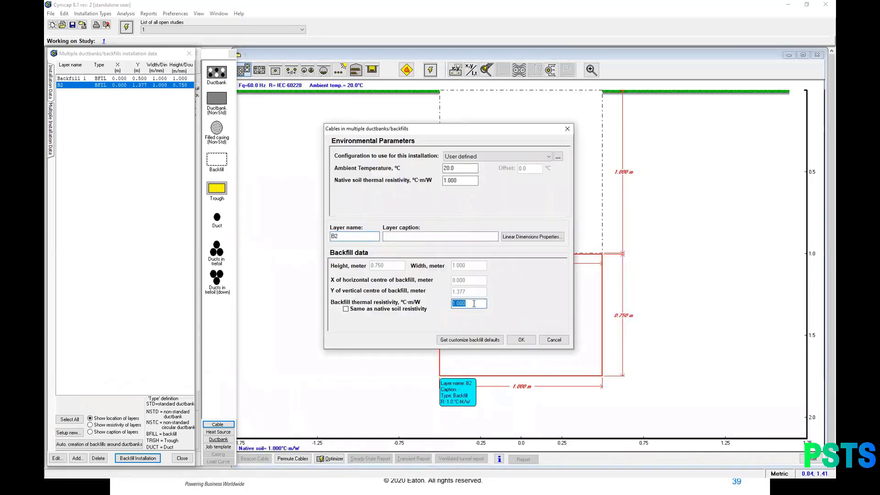
{"action": "type", "text": "0.75"}
{"action": "left_click", "coordinate": [521, 340]}
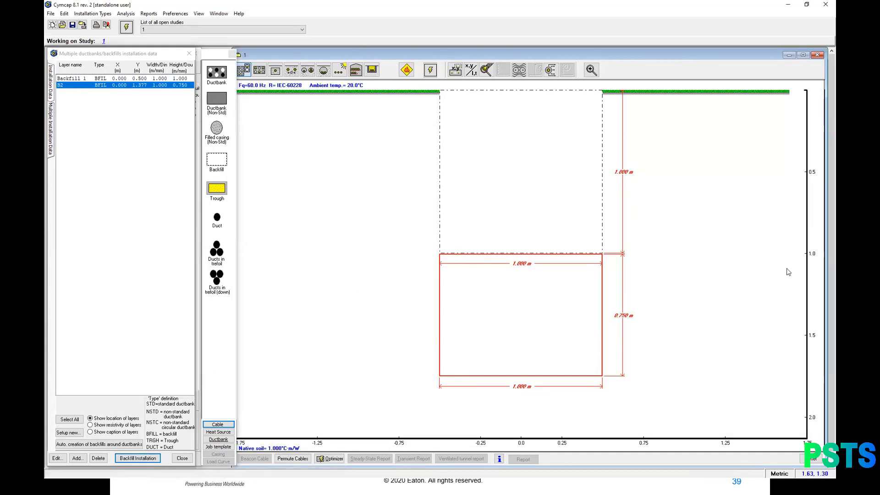
- Review the cable list and highlight layers Backfill 1 and B2 in turn to check their position in the drawing
{"action": "left_click", "coordinate": [51, 89]}
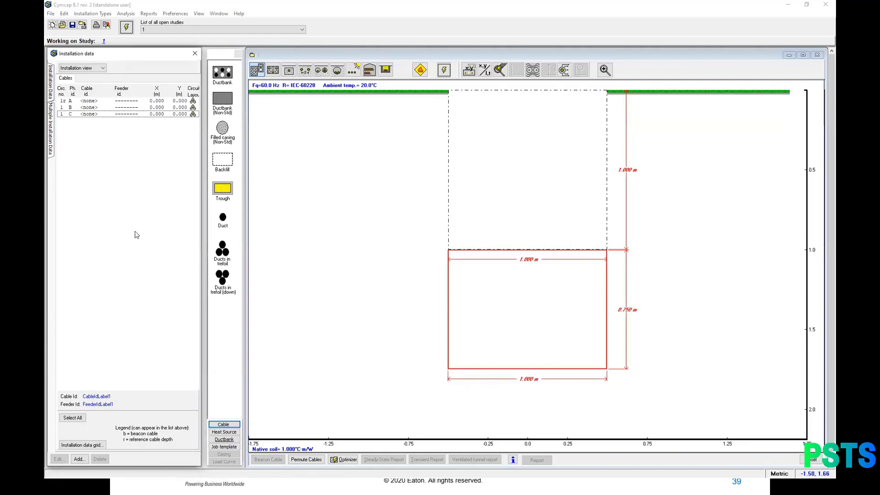
{"action": "mouse_move", "coordinate": [536, 321]}
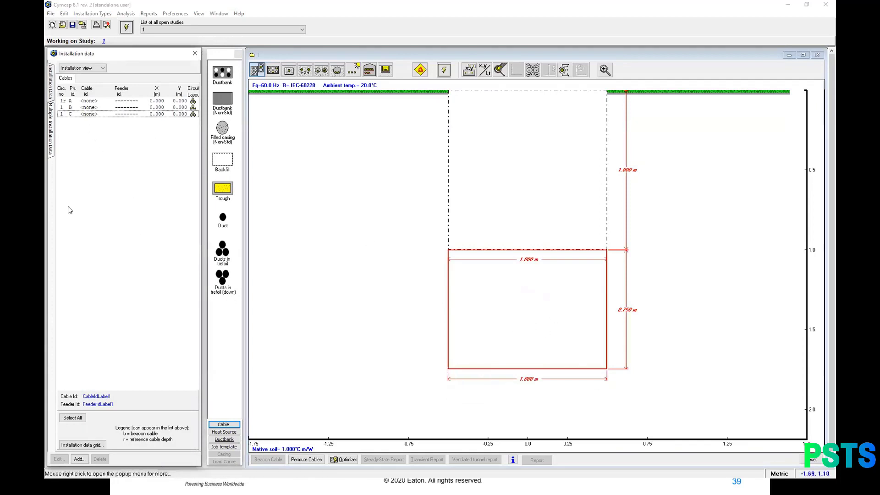
{"action": "left_click", "coordinate": [51, 121]}
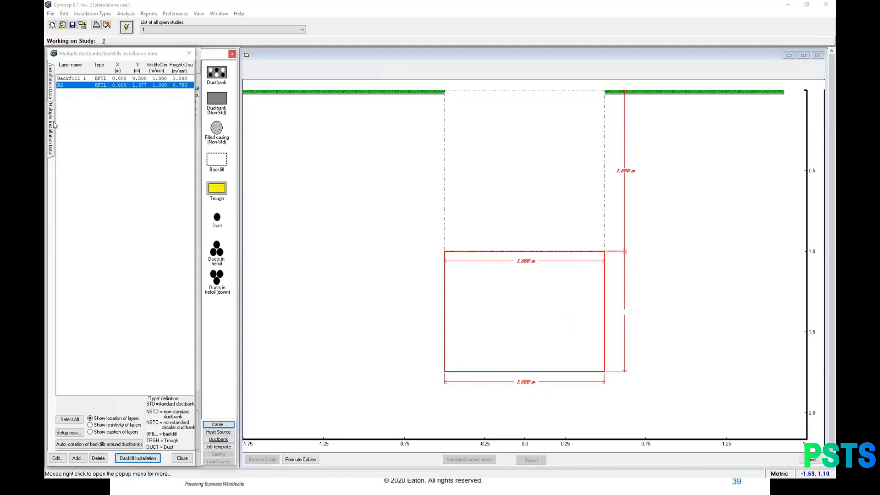
{"action": "left_click", "coordinate": [124, 79]}
{"action": "left_click", "coordinate": [122, 86]}
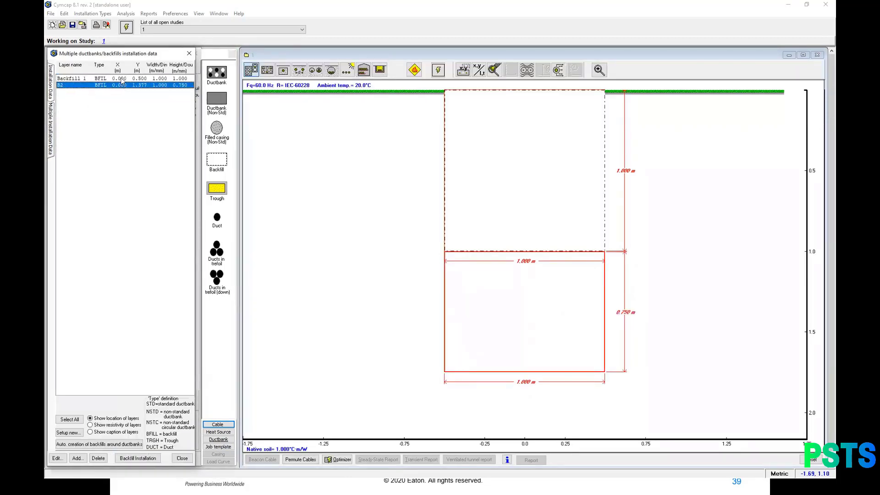
{"action": "left_click", "coordinate": [121, 79]}
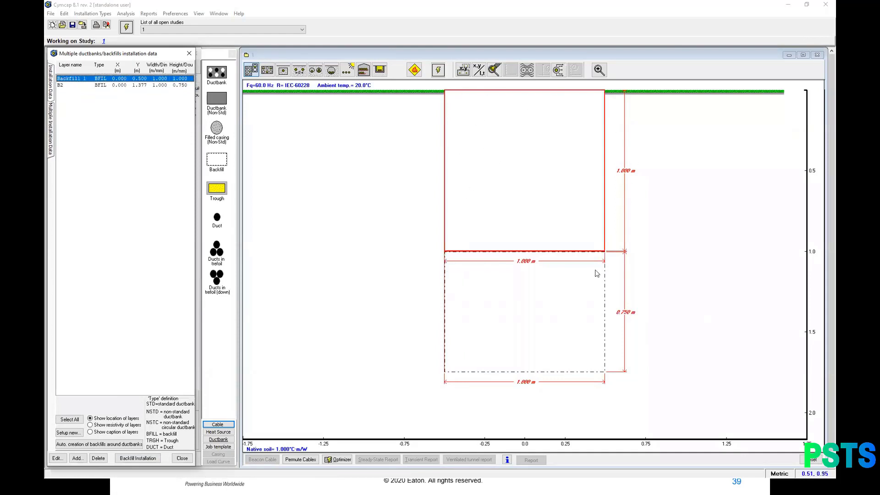
{"action": "left_click", "coordinate": [113, 85]}
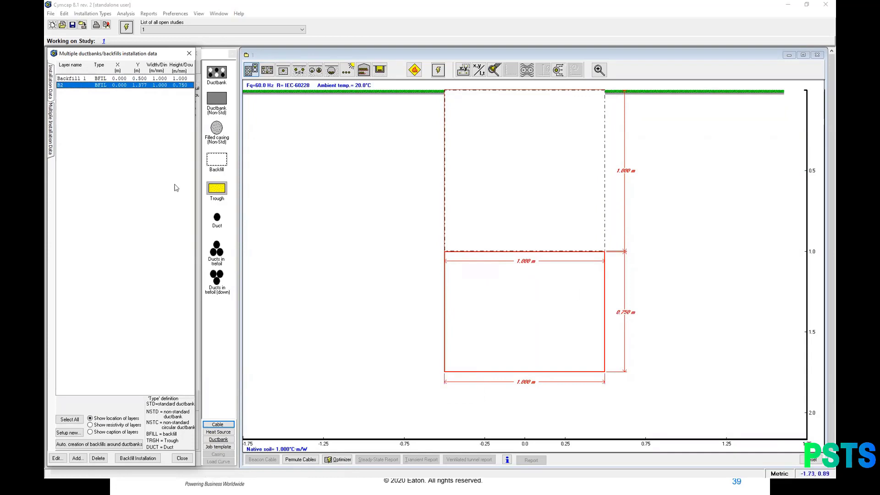
- Assign the 15kv cable 1000 mcm extruded (1000MCM) to phases A, B and C of circuit 1
{"action": "left_click", "coordinate": [51, 88]}
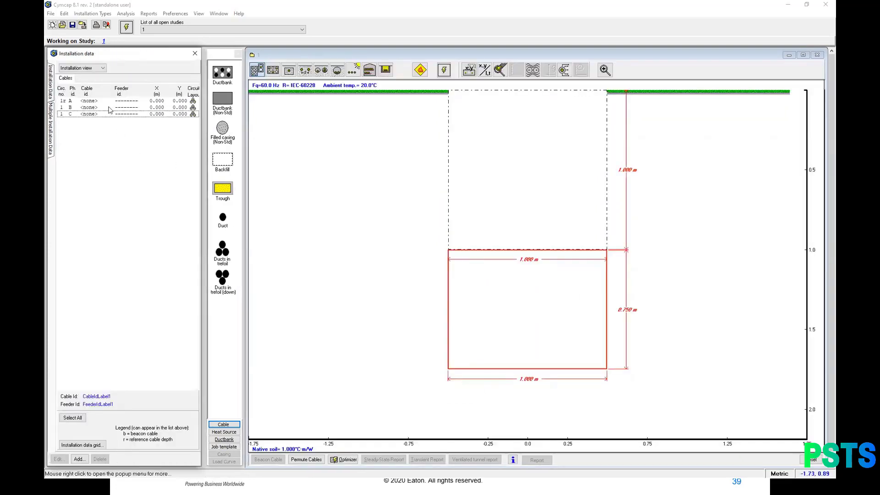
{"action": "left_click", "coordinate": [94, 101]}
{"action": "left_click", "coordinate": [95, 114], "text": "shift"}
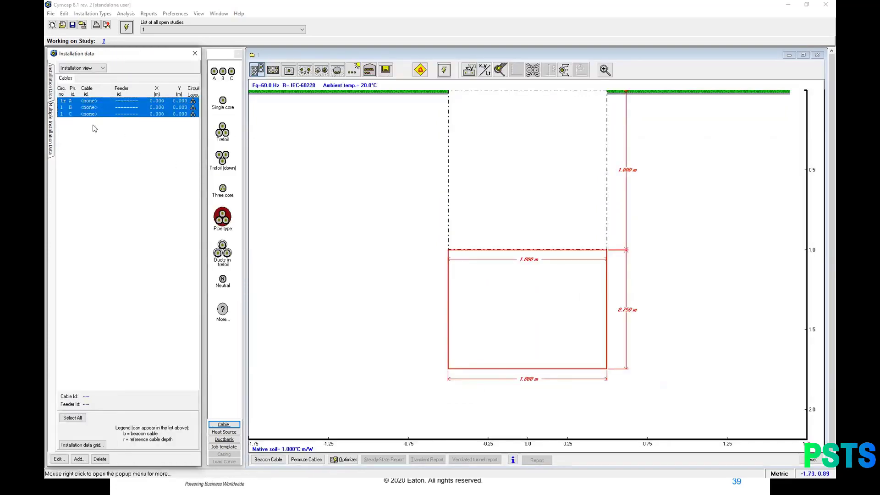
{"action": "left_click", "coordinate": [59, 459]}
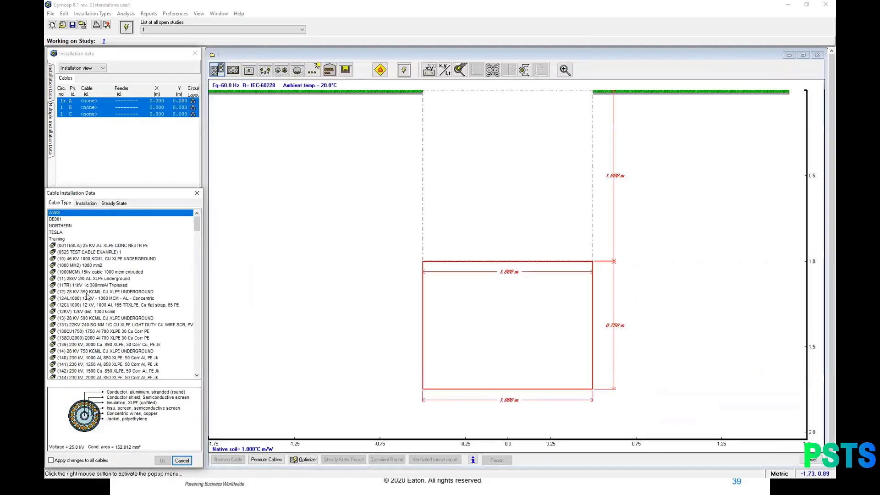
{"action": "left_click", "coordinate": [86, 273]}
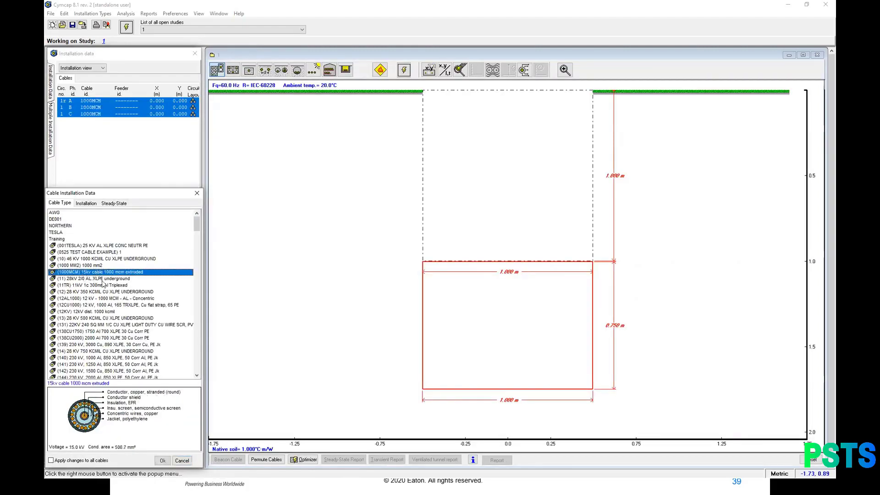
- Set the trefoil group's absolute cable coordinate to X 0 m and Y 1.35 m
{"action": "left_click", "coordinate": [87, 203]}
{"action": "double_click", "coordinate": [147, 273]}
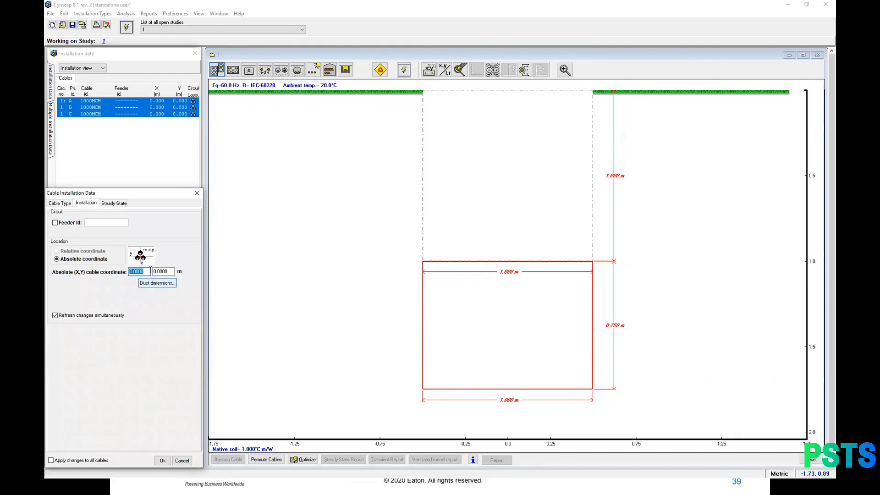
{"action": "type", "text": "0"}
{"action": "key", "text": "Tab"}
{"action": "type", "text": "1.5"}
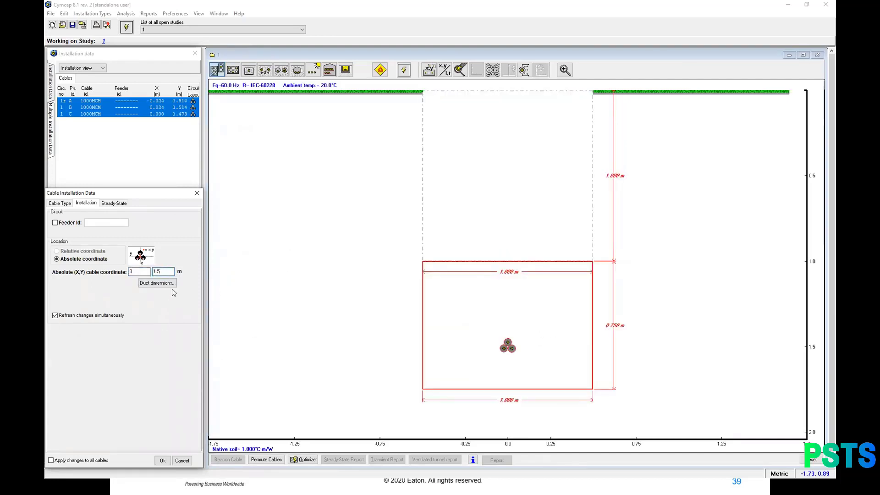
{"action": "key", "text": "BackSpace"}
{"action": "type", "text": "35"}
- Give the trefoil ducts the American Standard nominal diameter of 3 inches and apply the cable installation data
{"action": "left_click", "coordinate": [162, 284]}
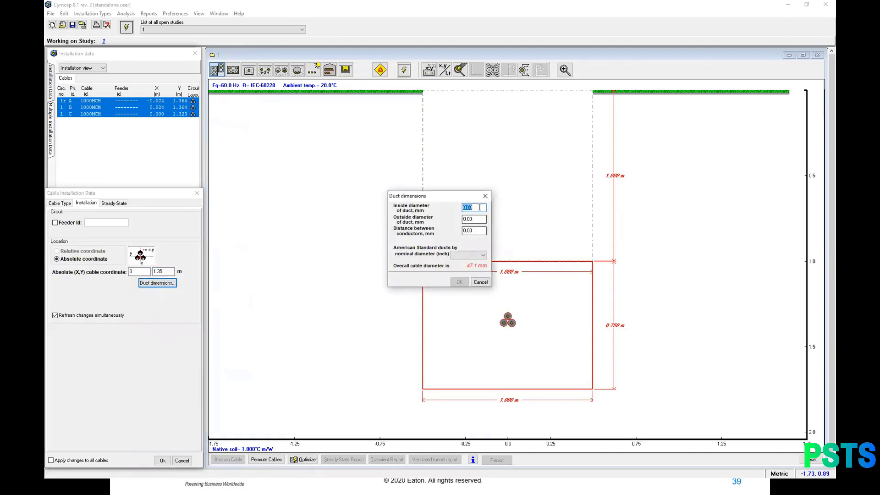
{"action": "left_click", "coordinate": [486, 255]}
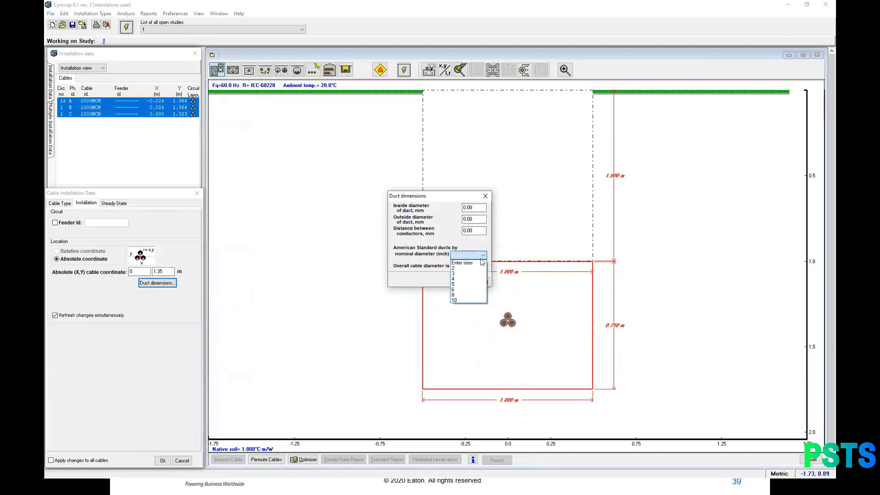
{"action": "left_click", "coordinate": [461, 274]}
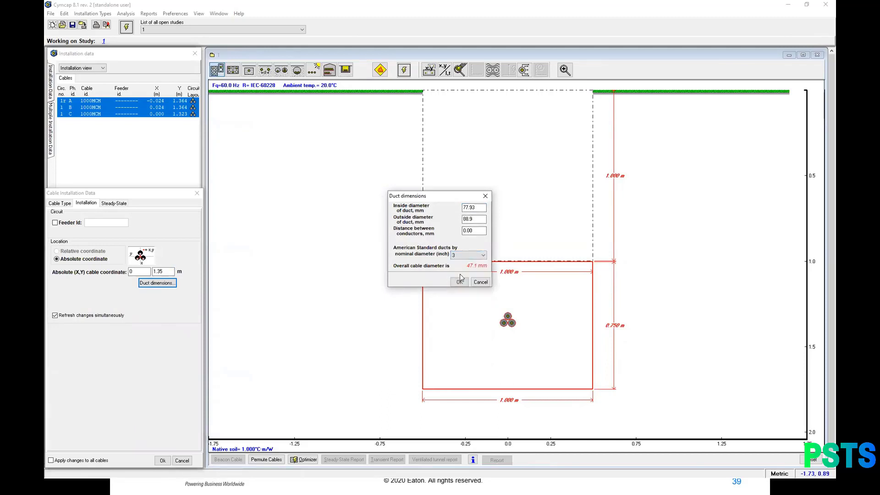
{"action": "left_click", "coordinate": [460, 282]}
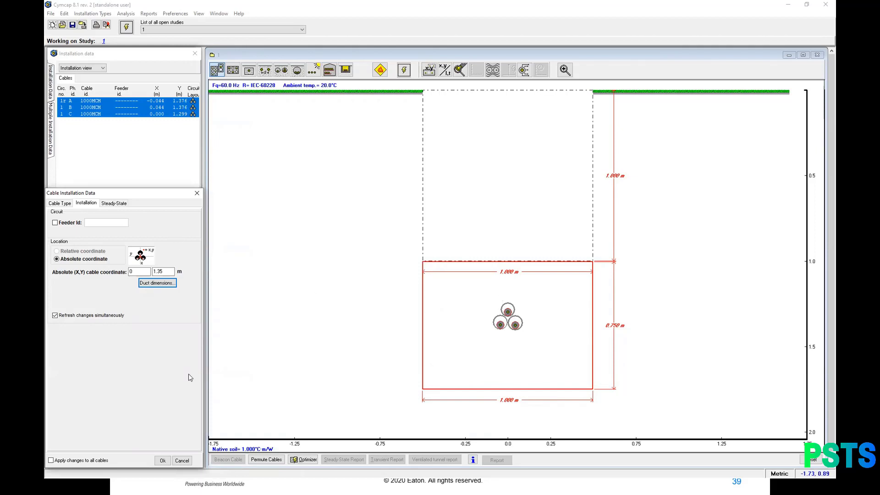
{"action": "left_click", "coordinate": [163, 461]}
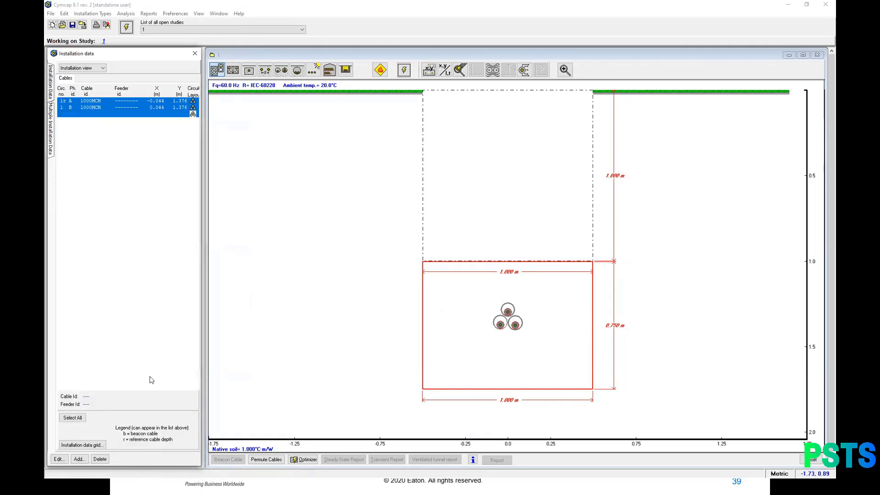
- Close the cable and backfill installation data and inspect the properties of the upper backfill
{"action": "left_click", "coordinate": [196, 54]}
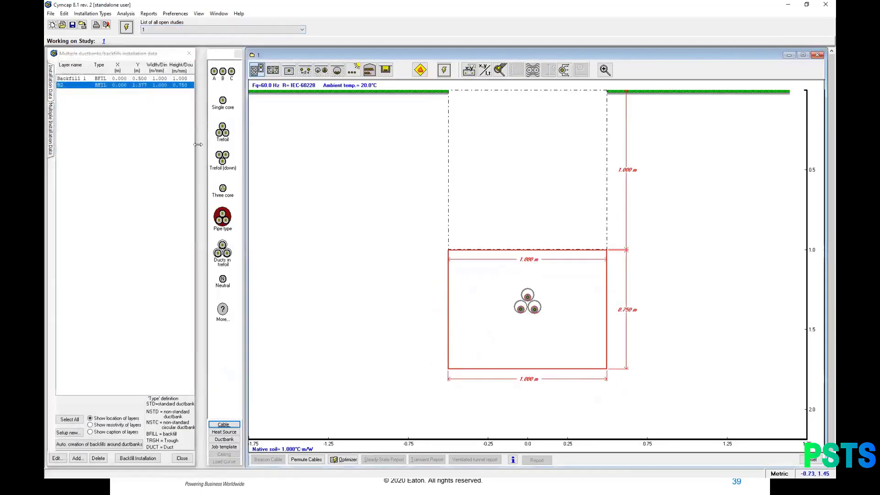
{"action": "left_click", "coordinate": [193, 54]}
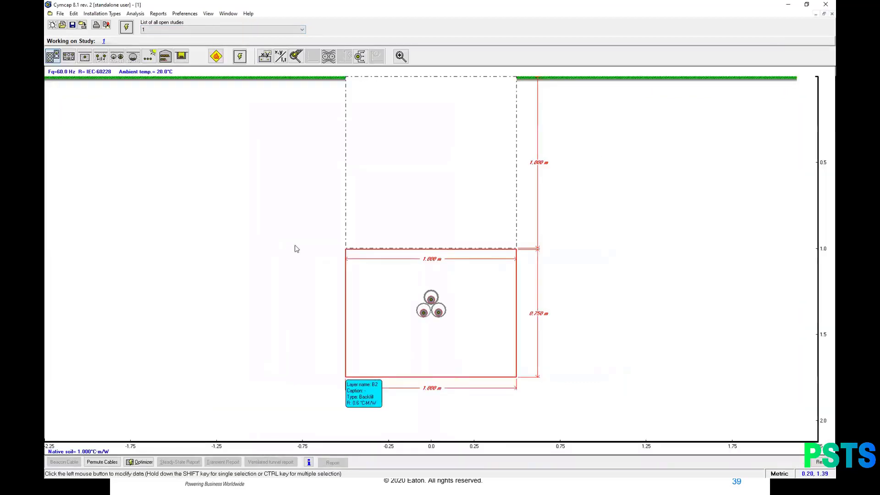
{"action": "left_click", "coordinate": [418, 161]}
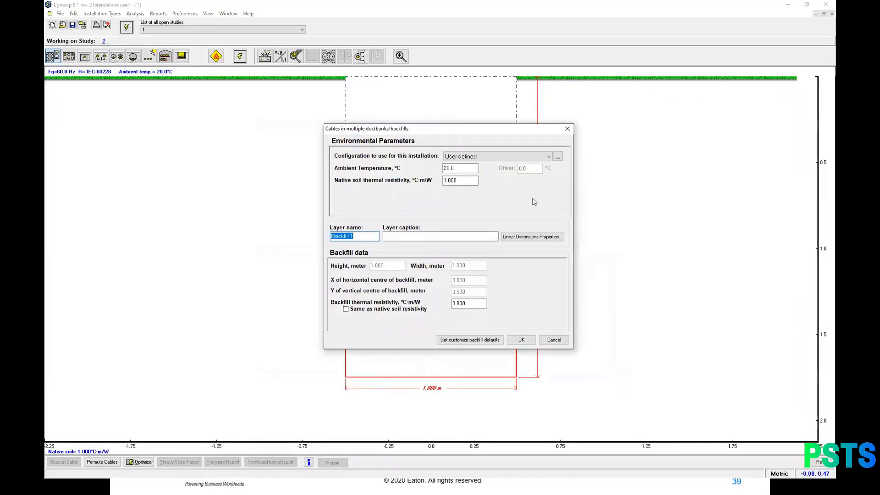
{"action": "left_click", "coordinate": [567, 129]}
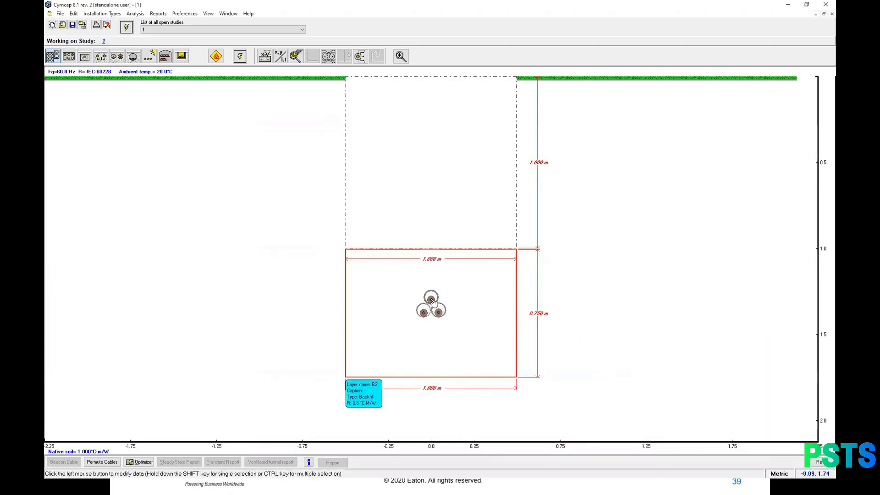
- Set the 1000MCM cable's sheath bonding to 1-CON, sheaths single point bonded, triangular configuration
{"action": "left_click", "coordinate": [295, 57]}
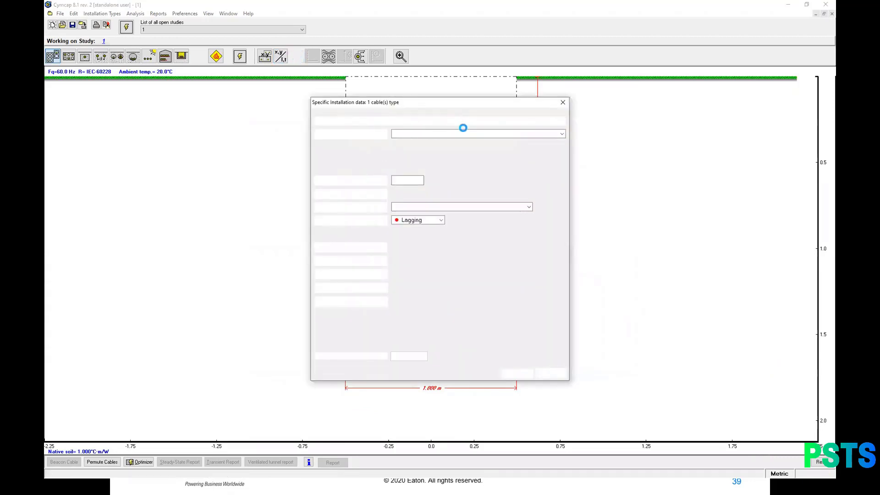
{"action": "left_click", "coordinate": [550, 134]}
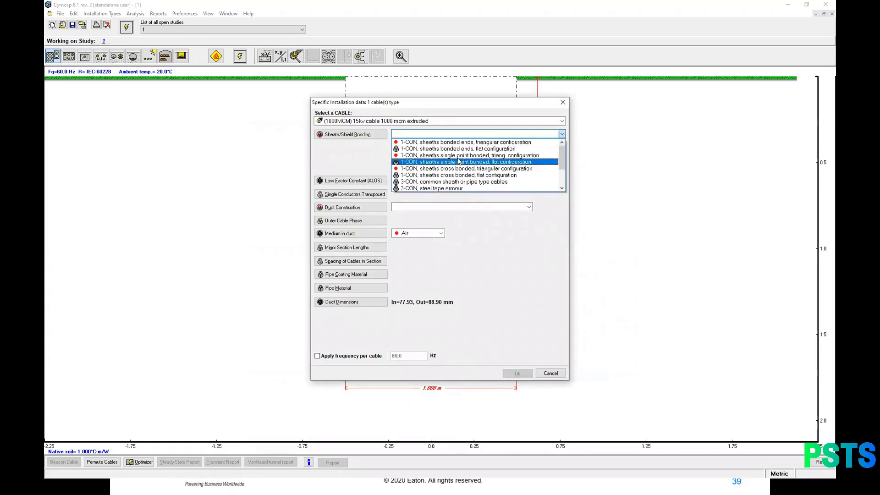
{"action": "left_click", "coordinate": [435, 155]}
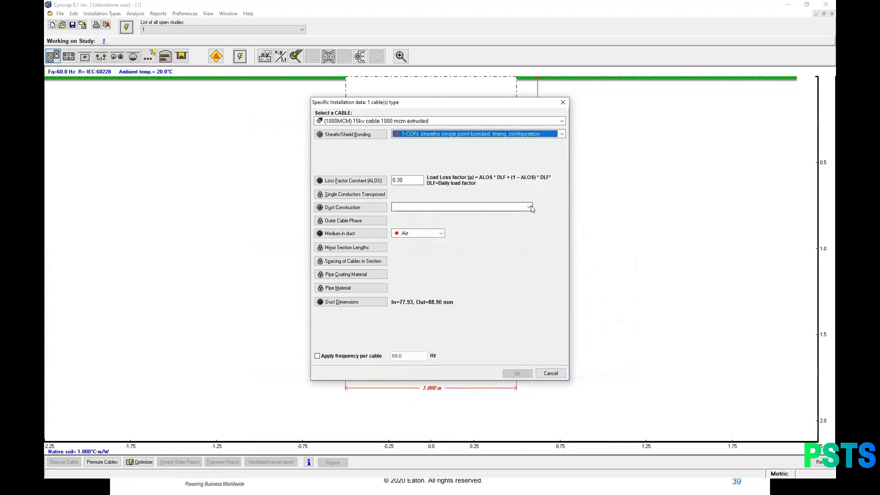
- Set the duct construction to PVC duct in concrete or buried with air as the medium in the duct, and apply the data
{"action": "left_click_drag", "start_coordinate": [269, 123], "coordinate": [269, 97]}
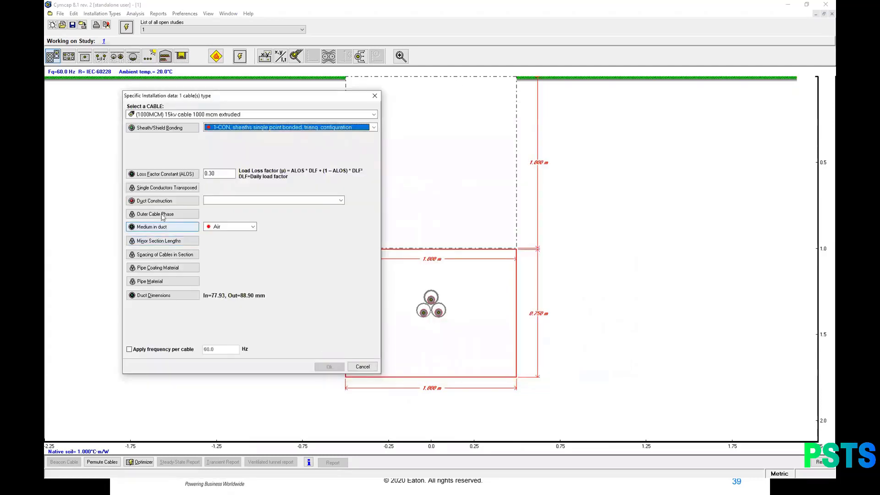
{"action": "left_click", "coordinate": [341, 201]}
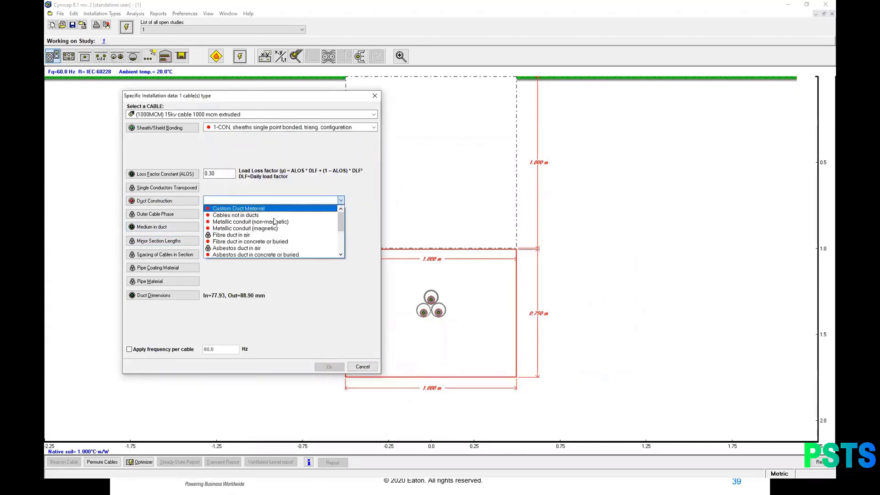
{"action": "scroll", "coordinate": [238, 242], "scroll_direction": "down", "scroll_amount": 2}
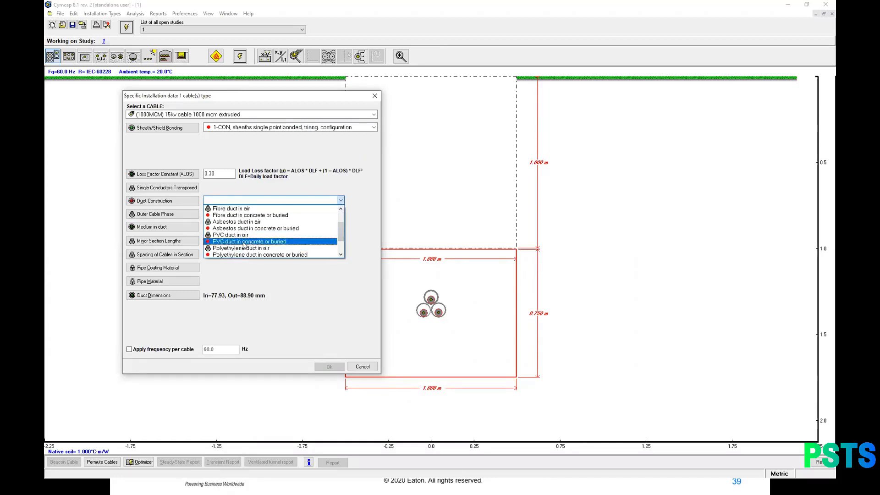
{"action": "left_click", "coordinate": [244, 242]}
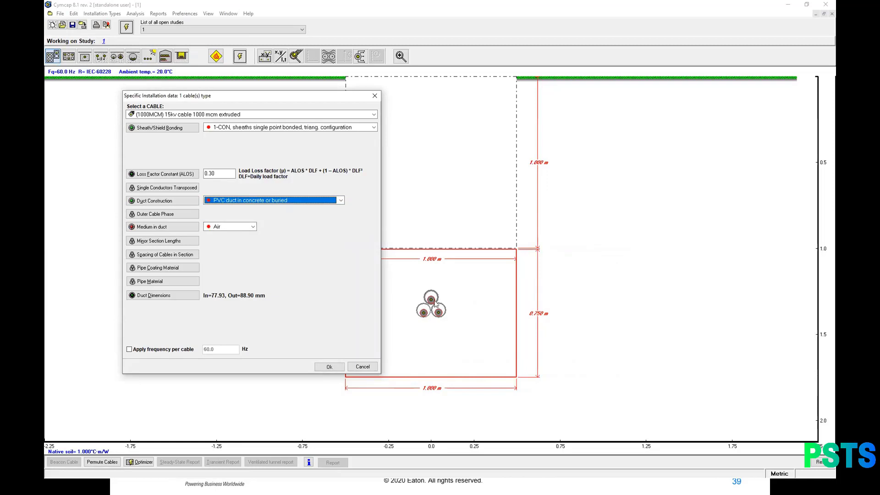
{"action": "left_click", "coordinate": [253, 226]}
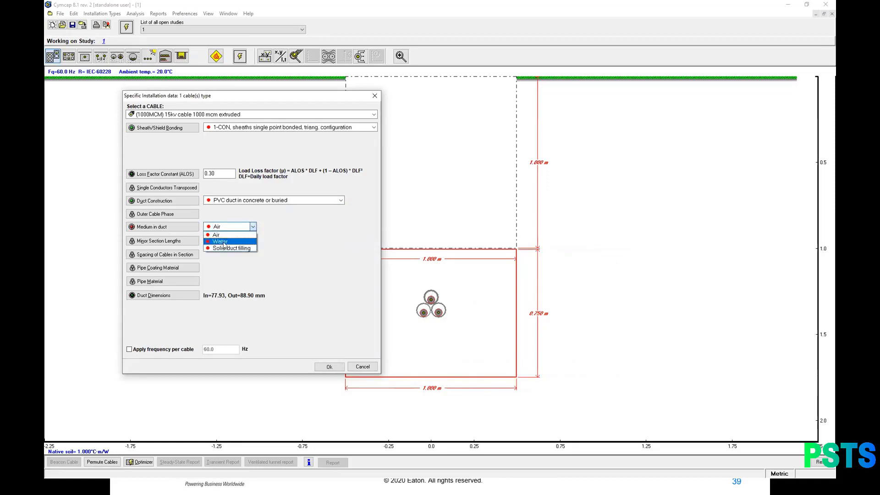
{"action": "left_click", "coordinate": [221, 235]}
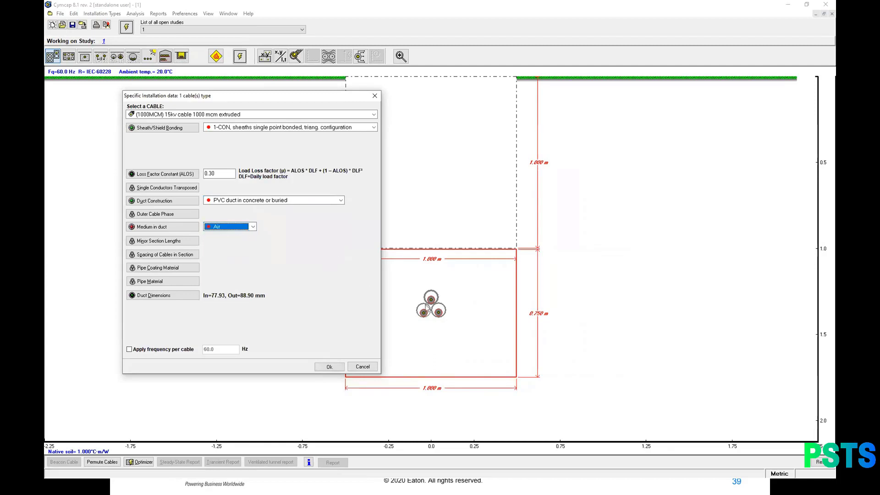
{"action": "left_click", "coordinate": [334, 367]}
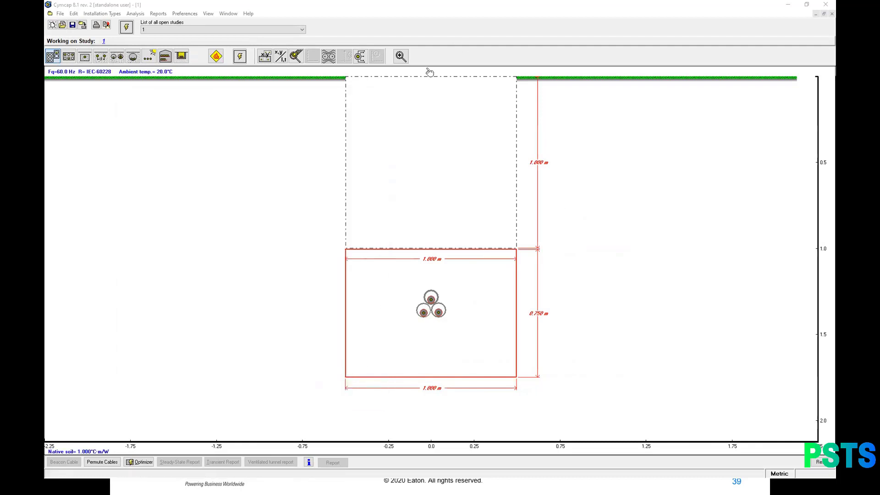
- Run the steady-state analysis of the study and dismiss the calculation log
{"action": "left_click", "coordinate": [240, 57]}
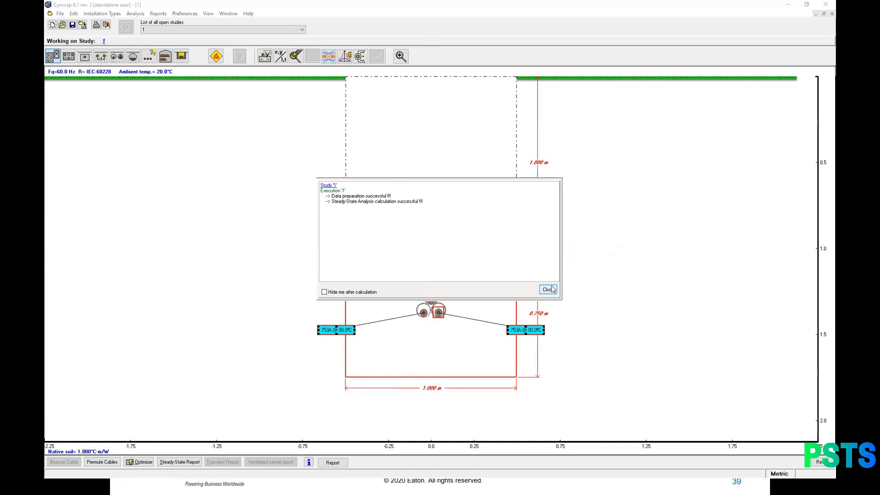
{"action": "left_click", "coordinate": [553, 291]}
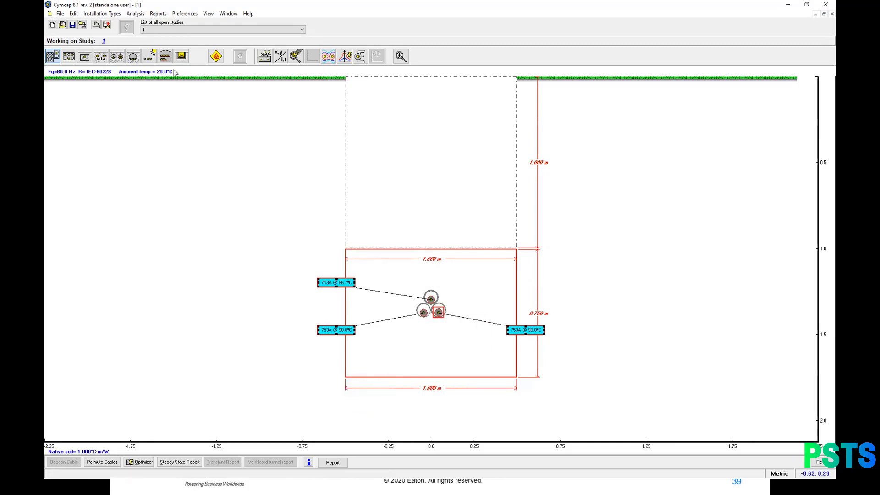
- Display the temperature contours for all levels from 20 to 70 °C around the ducts
{"action": "left_click", "coordinate": [328, 61]}
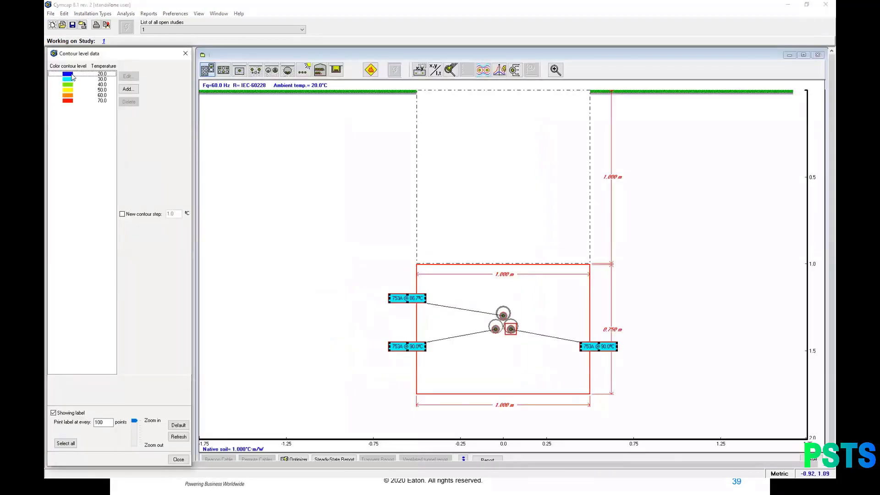
{"action": "left_click", "coordinate": [72, 77]}
{"action": "left_click", "coordinate": [73, 103], "text": "shift"}
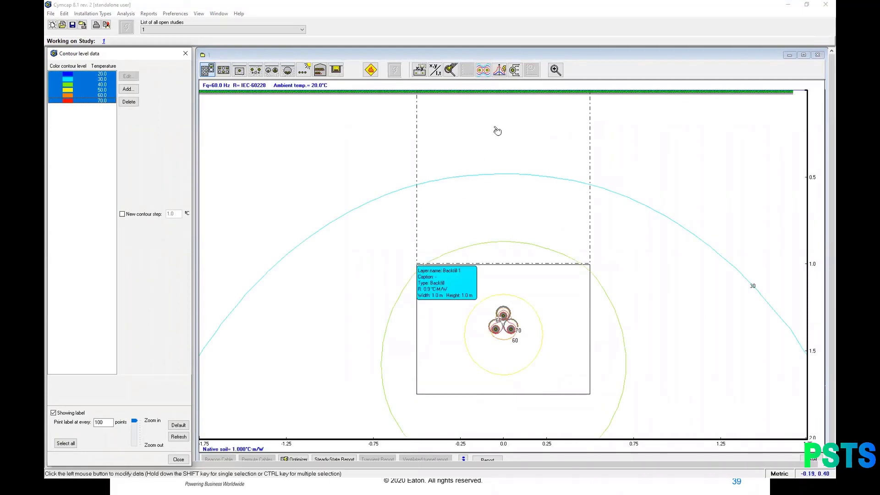
- Close the contour level data and return to the trefoil duct installation view
{"action": "left_click", "coordinate": [484, 70]}
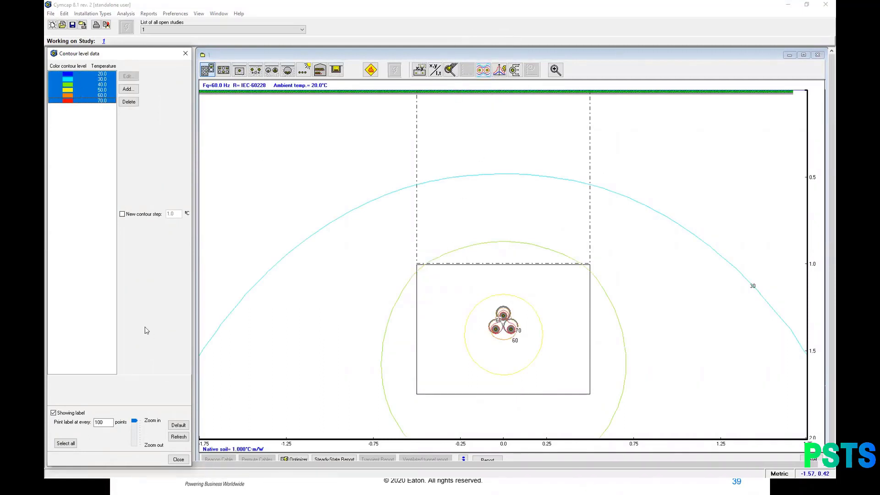
{"action": "left_click", "coordinate": [179, 459]}
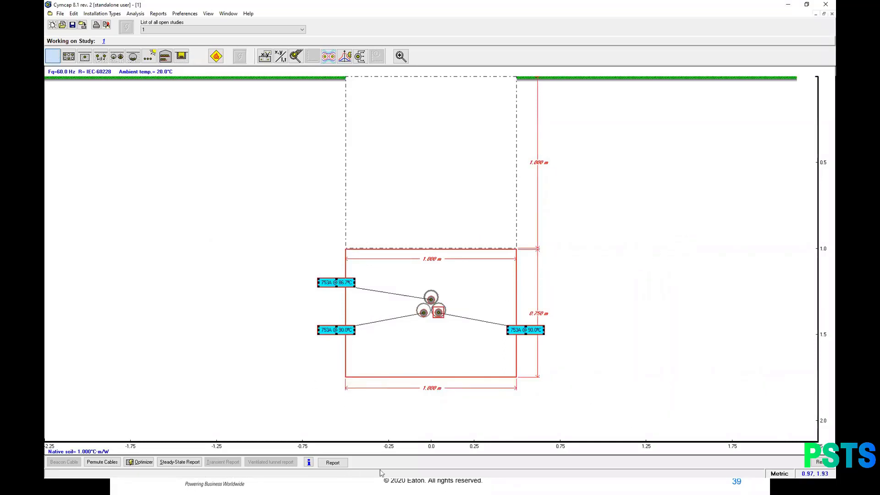
- Switch to the slide show and advance to the Q&A slide
{"action": "key", "text": "alt+Tab"}
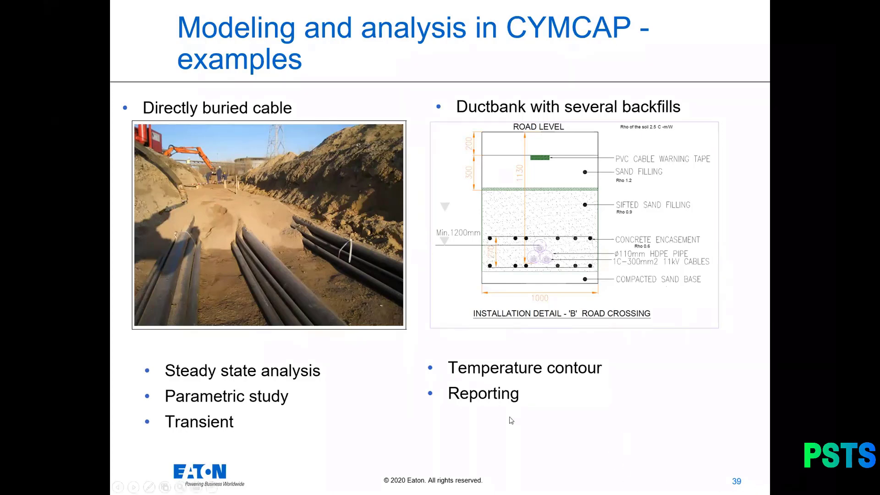
{"action": "left_click", "coordinate": [135, 486]}
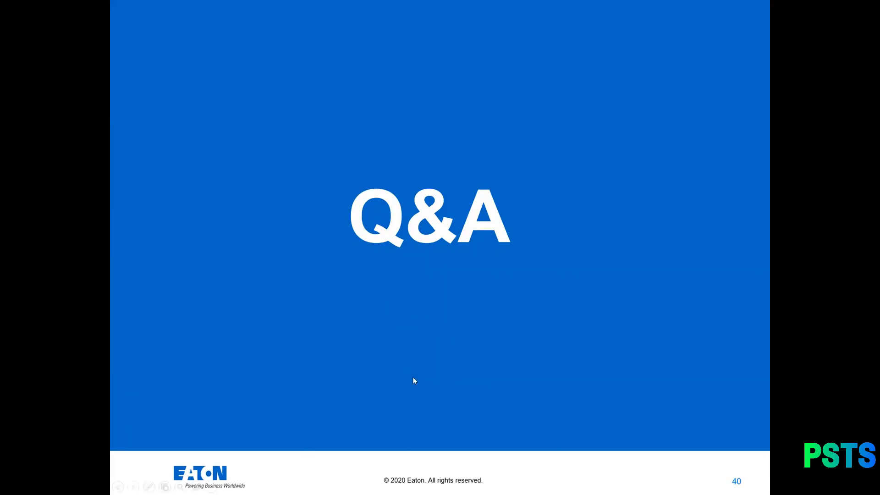
- Switch to Acrobat Reader and view the cable description and conductor table in example.pdf
{"action": "key", "text": "alt+Tab"}
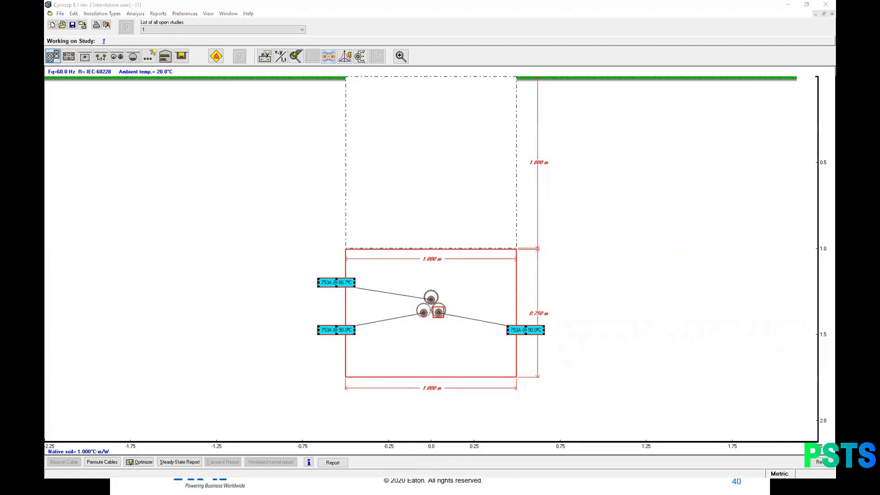
{"action": "key", "text": "alt+Tab"}
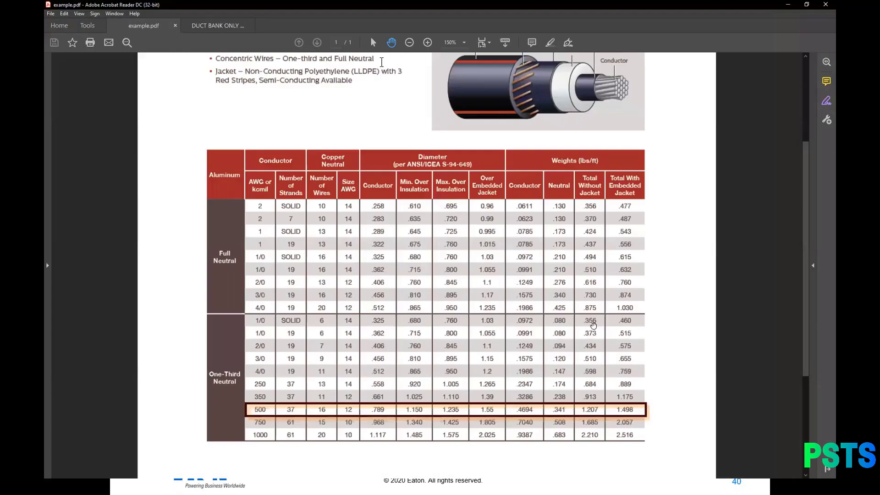
{"action": "scroll", "coordinate": [593, 326], "scroll_direction": "up", "scroll_amount": 1}
{"action": "scroll", "coordinate": [642, 313], "scroll_direction": "up", "scroll_amount": 1}
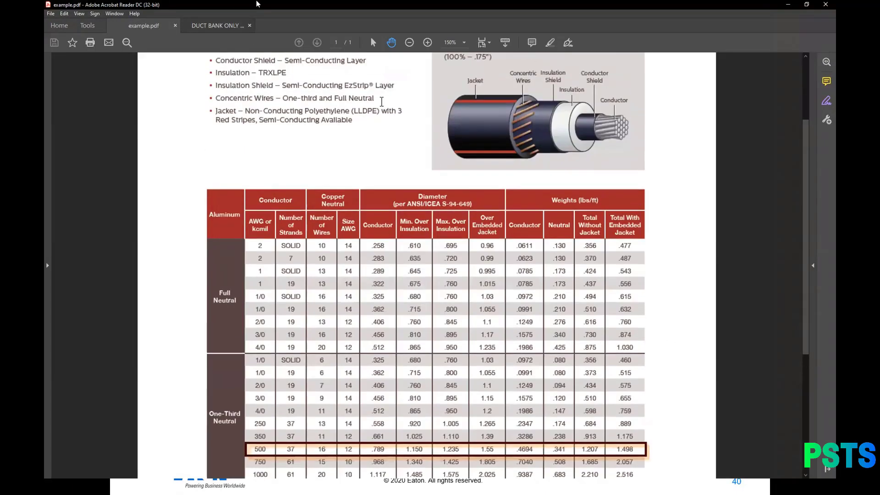
{"action": "key", "text": "alt+Tab"}
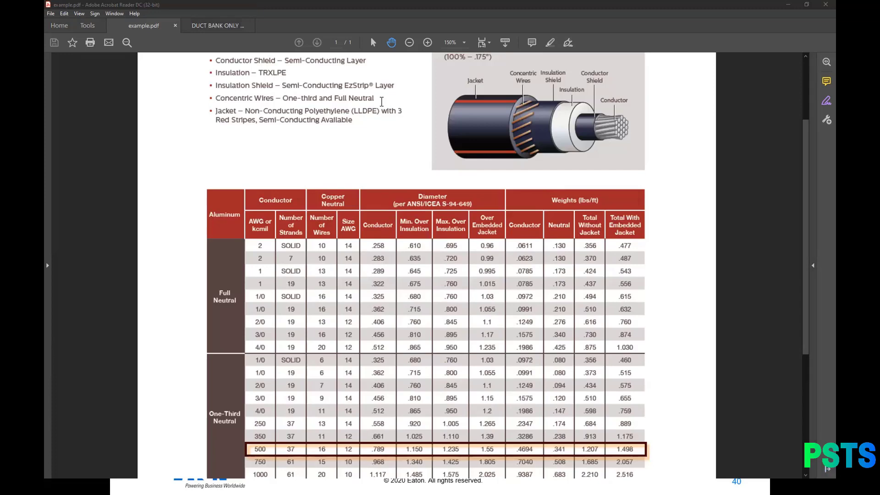
{"action": "key", "text": "alt+Tab"}
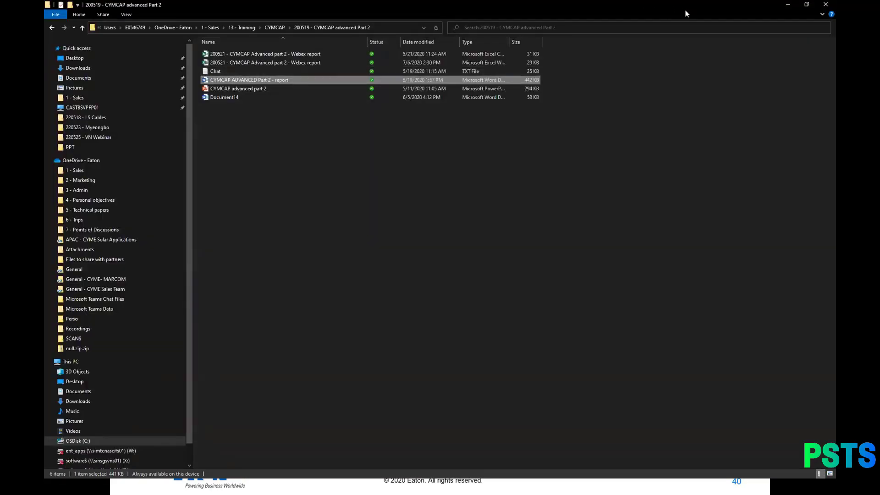
- Separate the CYMCAP Basic Web Training outline and the CYMCAP basic training presentation from the other PDFs in Acrobat Reader
{"action": "key", "text": "alt+Tab"}
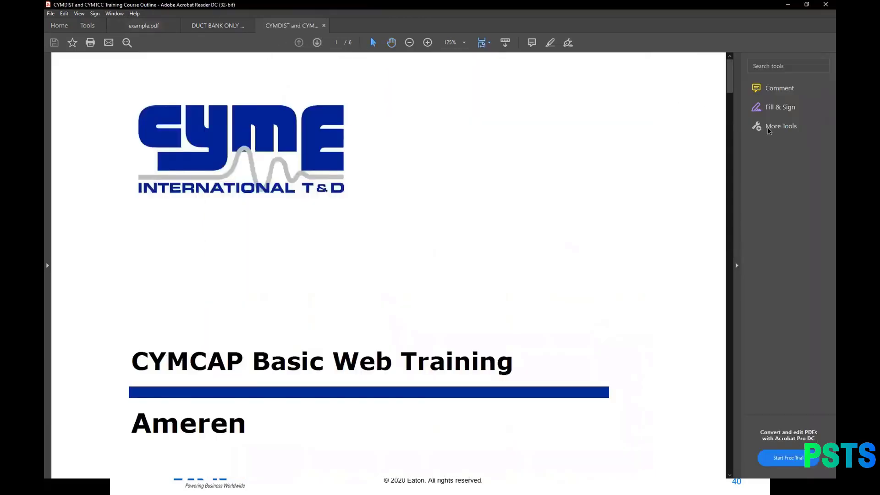
{"action": "left_click_drag", "start_coordinate": [292, 25], "coordinate": [399, 51]}
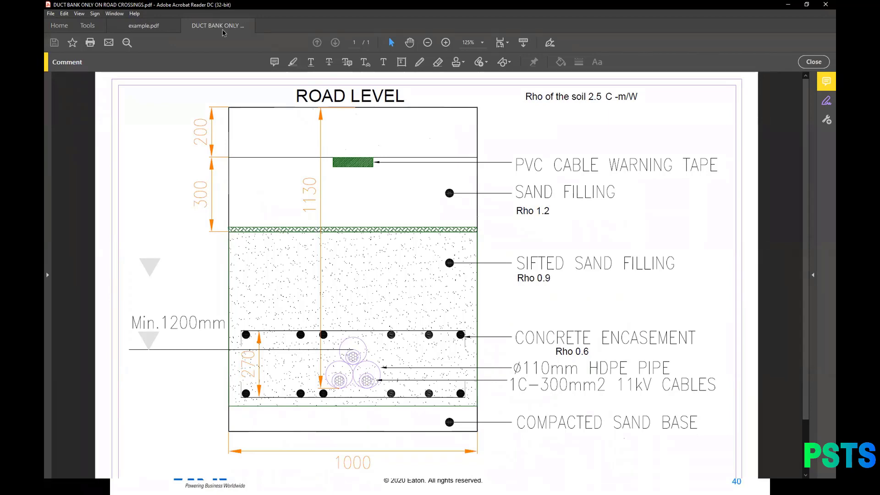
{"action": "left_click", "coordinate": [145, 30]}
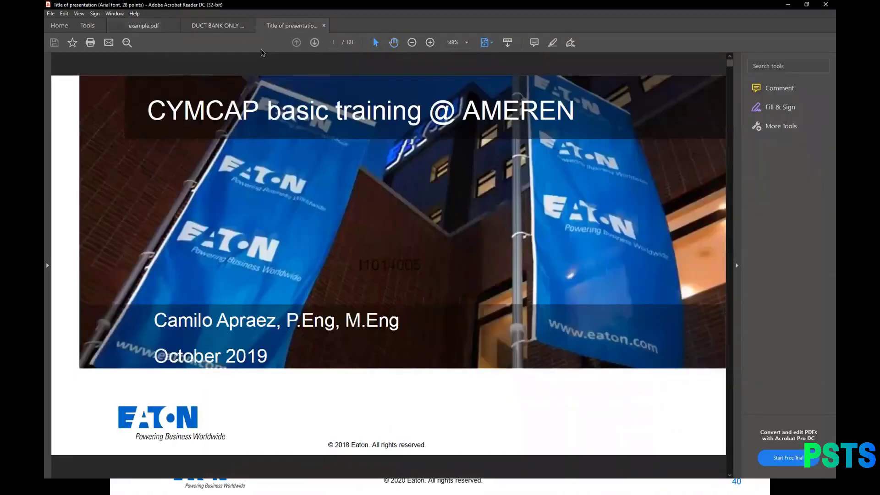
{"action": "left_click_drag", "start_coordinate": [293, 26], "coordinate": [687, 130]}
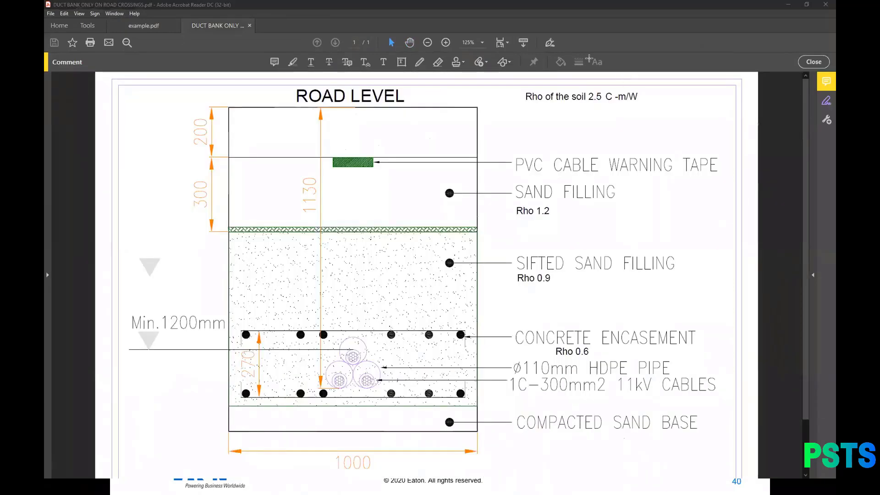
- Display example.pdf in Acrobat Reader and minimize the CYMCAP General training and practice presentation in PowerPoint
{"action": "left_click", "coordinate": [161, 27]}
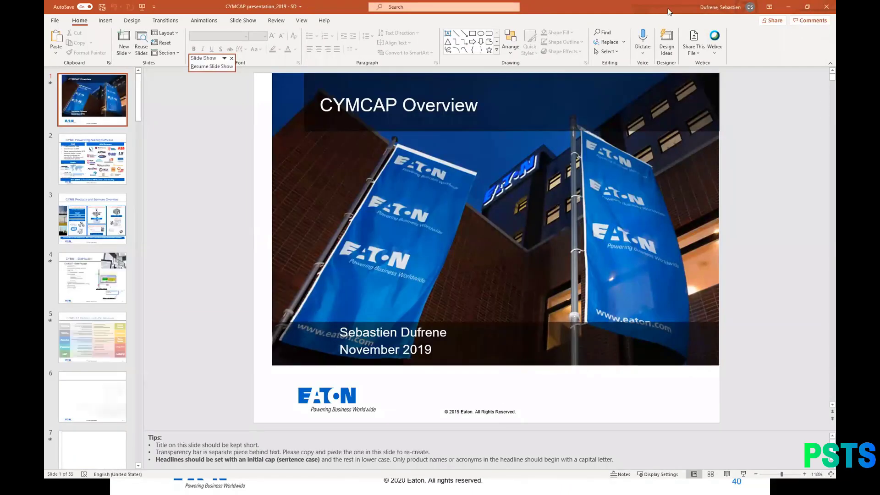
{"action": "key", "text": "alt+Tab"}
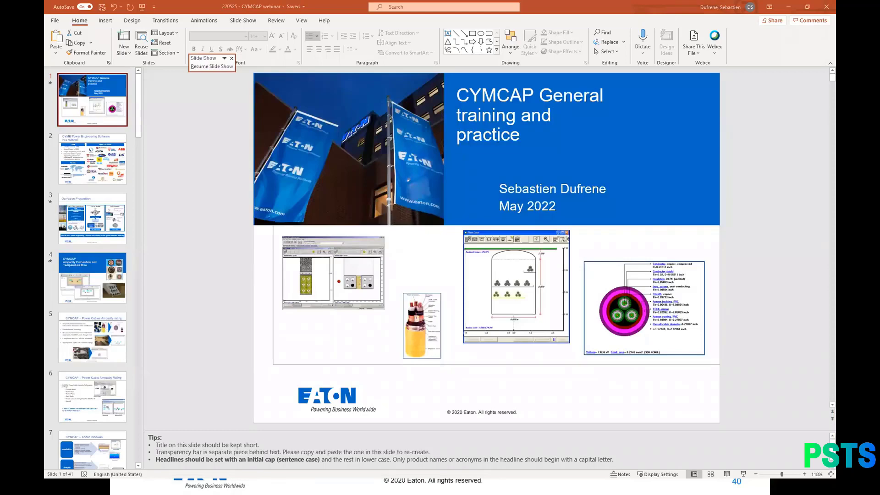
{"action": "left_click", "coordinate": [788, 7]}
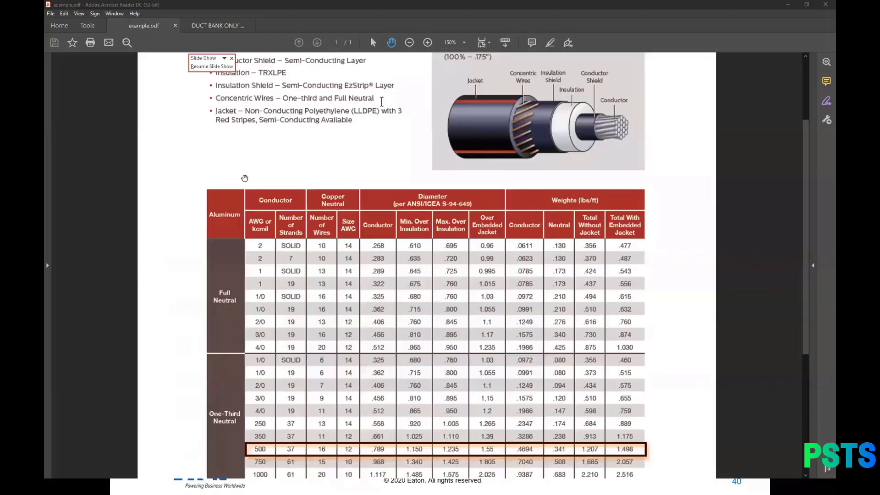
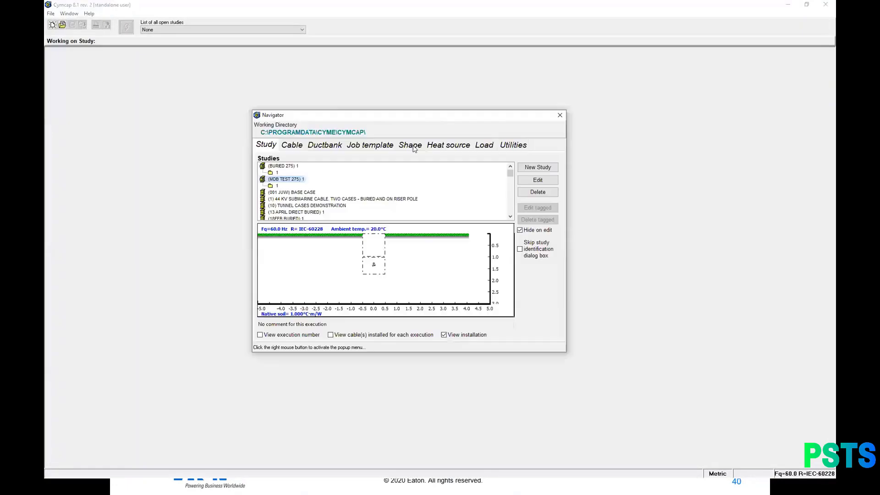
- Open execution 1 of the (BURIED 275) 1 study in CYMCAP and display the specific installation data for its cable
{"action": "left_click", "coordinate": [277, 173]}
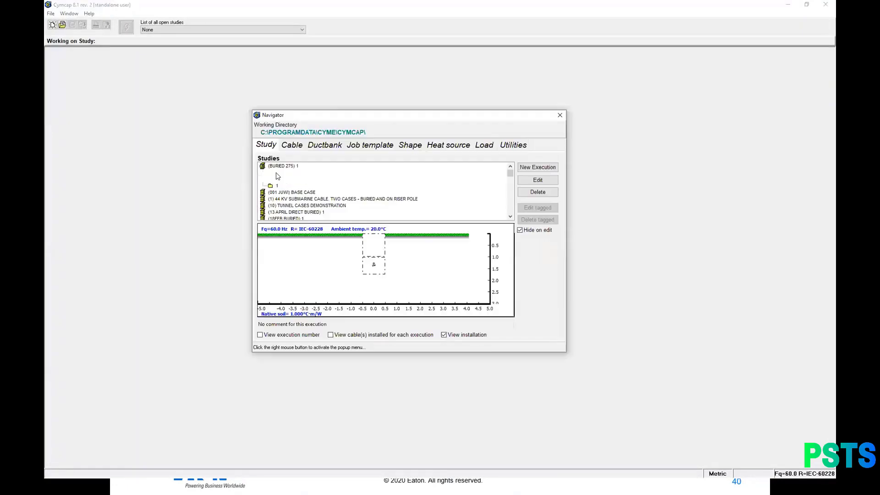
{"action": "double_click", "coordinate": [275, 173]}
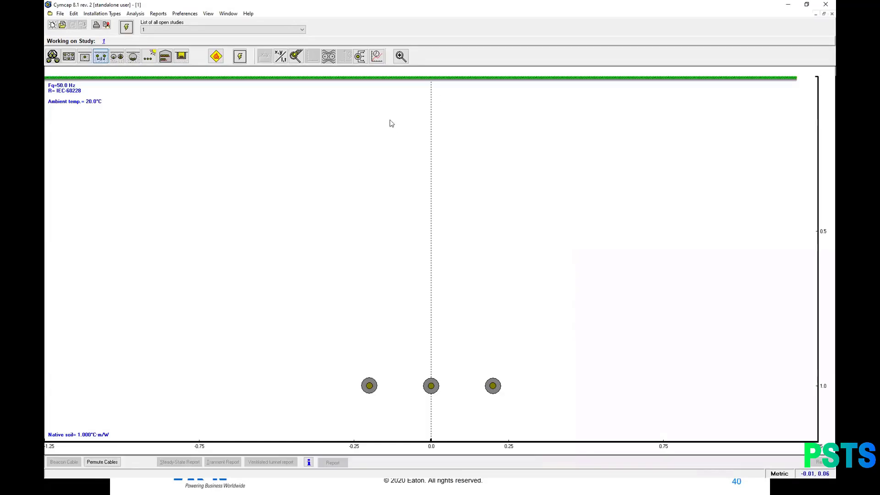
{"action": "left_click", "coordinate": [300, 60]}
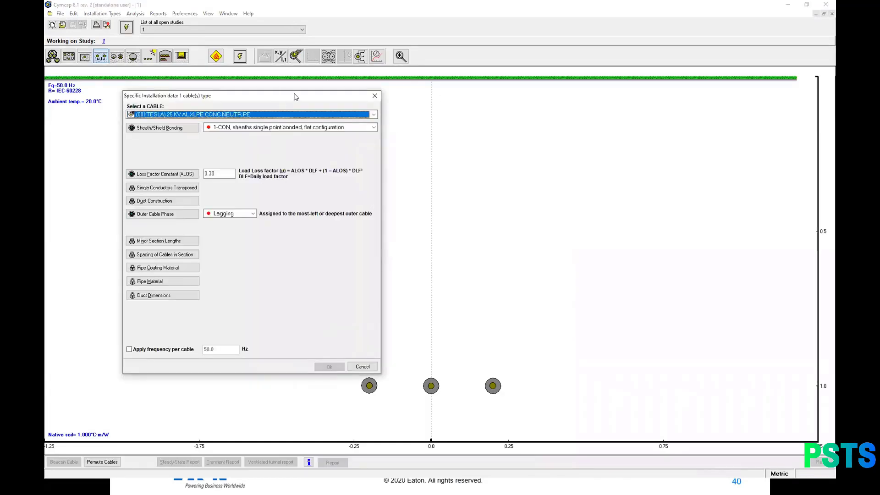
{"action": "left_click_drag", "start_coordinate": [296, 96], "coordinate": [443, 95]}
- Try 1-CON, sheaths cross bonded, flat configuration for the sheath bonding, with User-Supplied p and q as the minor section lengths
{"action": "left_click", "coordinate": [521, 127]}
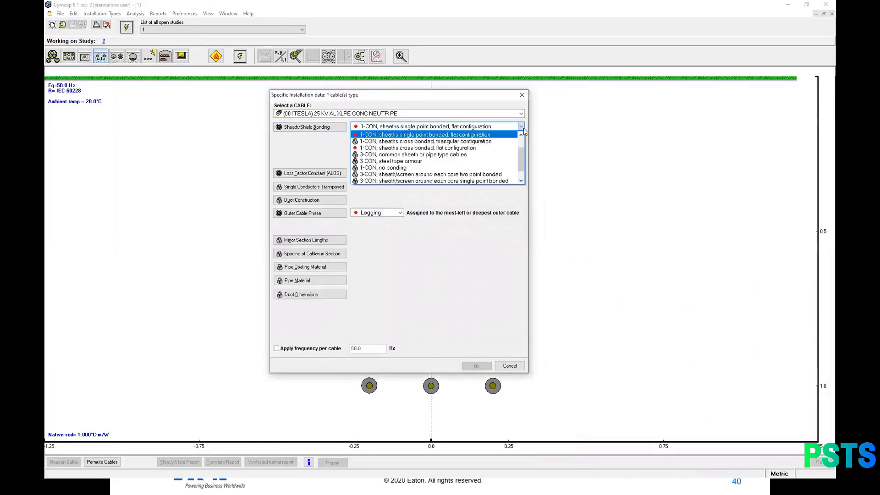
{"action": "left_click", "coordinate": [429, 148]}
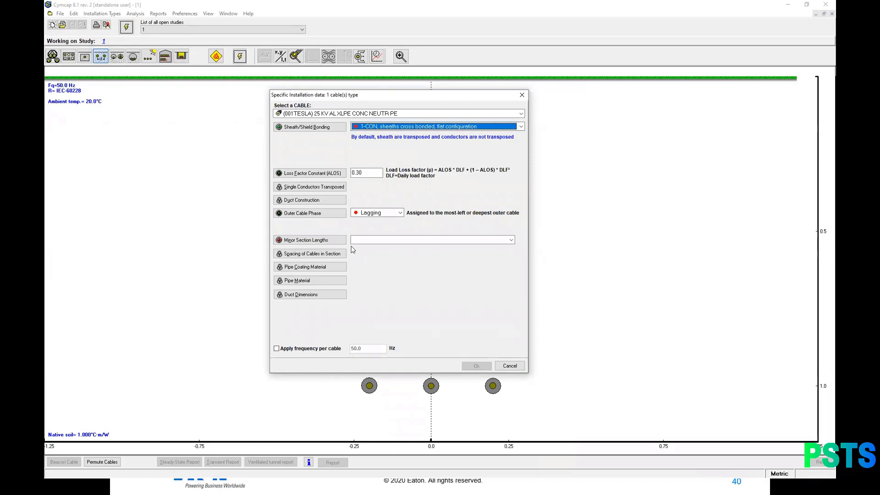
{"action": "left_click", "coordinate": [511, 240]}
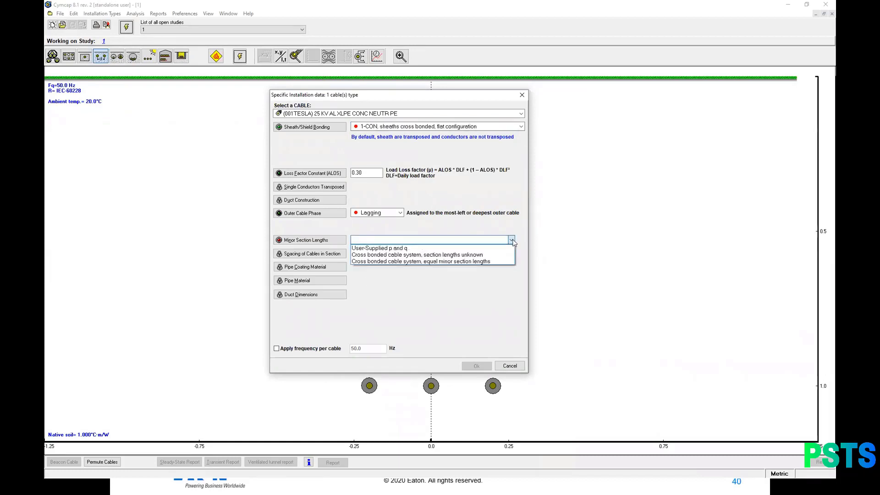
{"action": "left_click", "coordinate": [403, 250]}
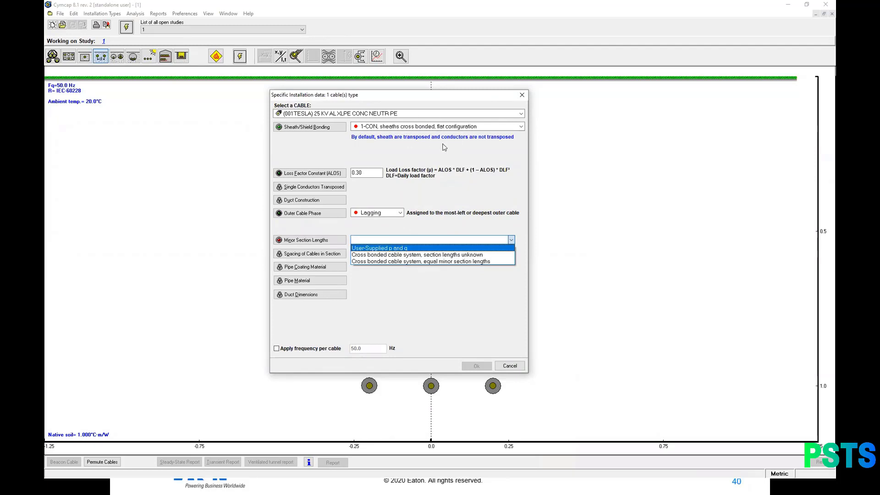
{"action": "key", "text": "Down"}
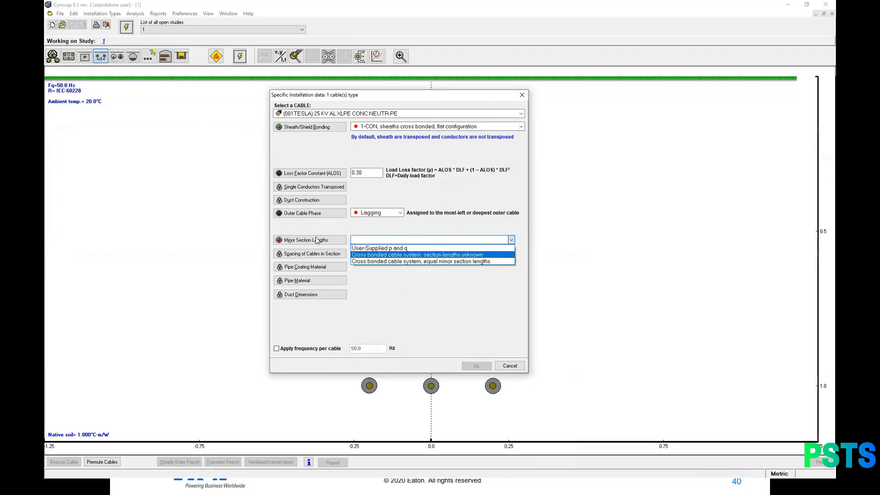
{"action": "left_click", "coordinate": [309, 243]}
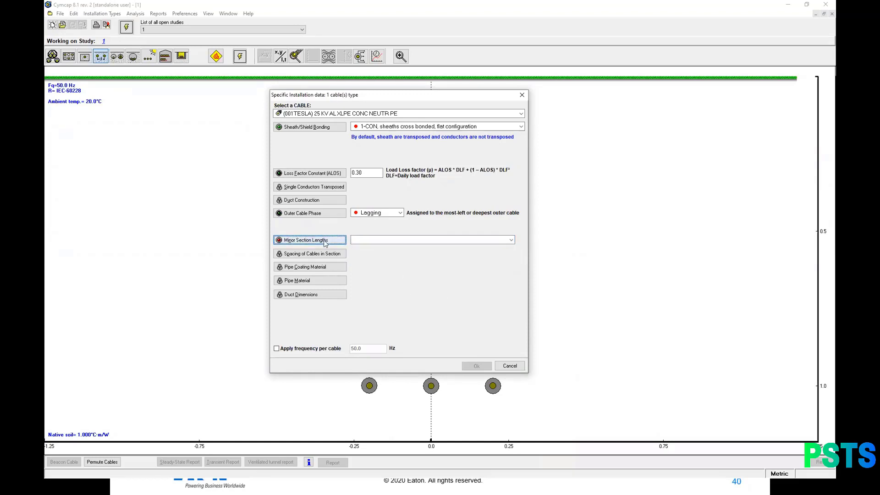
{"action": "left_click", "coordinate": [510, 240]}
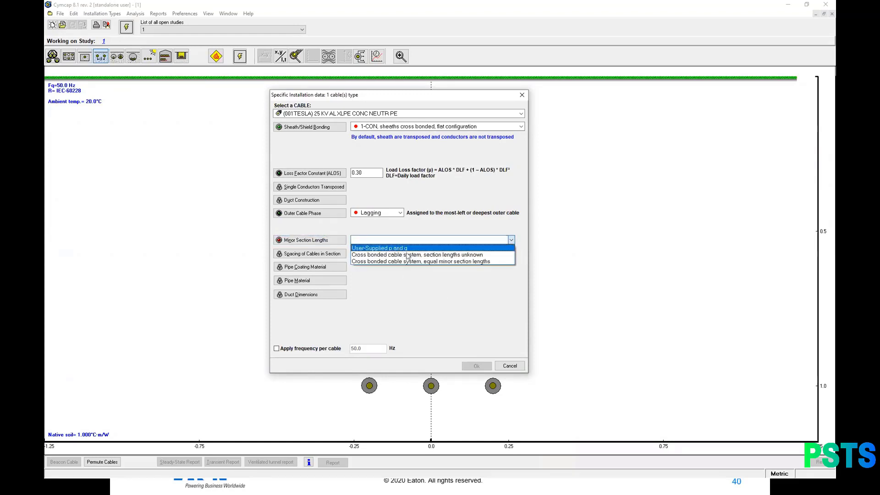
{"action": "left_click", "coordinate": [391, 249]}
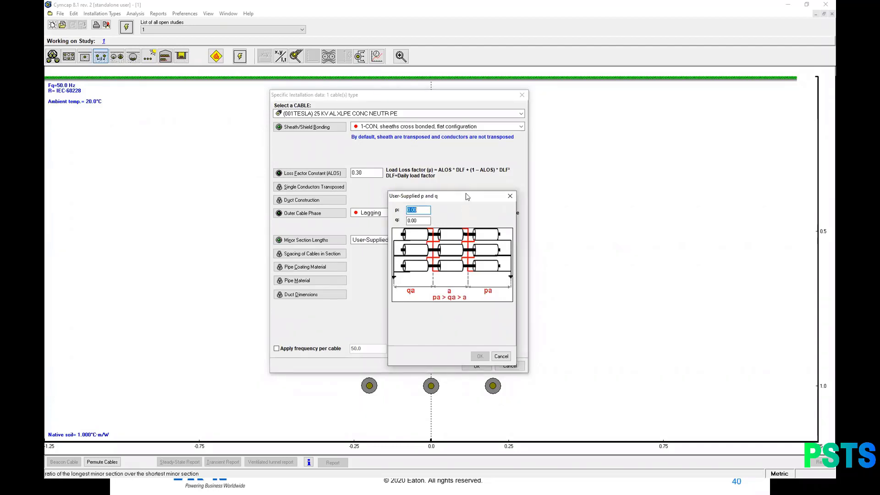
- Examine the user-supplied p and q fields and the minor section diagram, and close the cable's installation data without applying
{"action": "left_click_drag", "start_coordinate": [467, 197], "coordinate": [614, 172]}
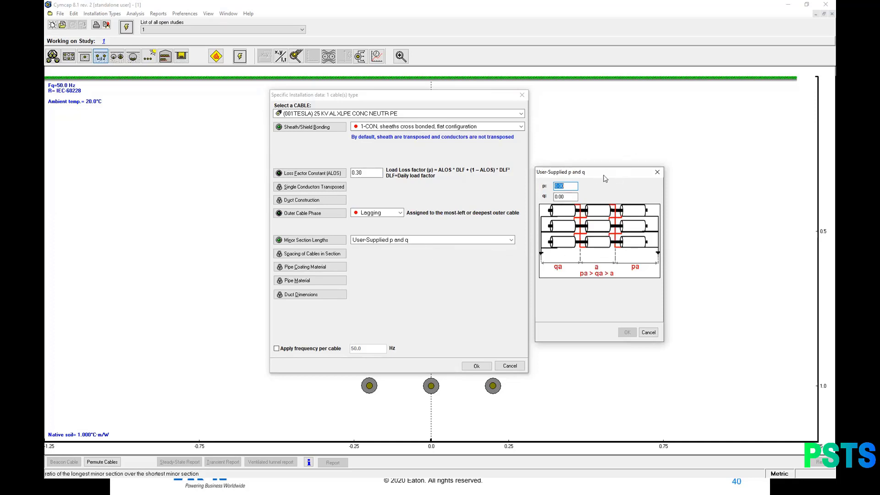
{"action": "left_click_drag", "start_coordinate": [604, 176], "coordinate": [356, 156]}
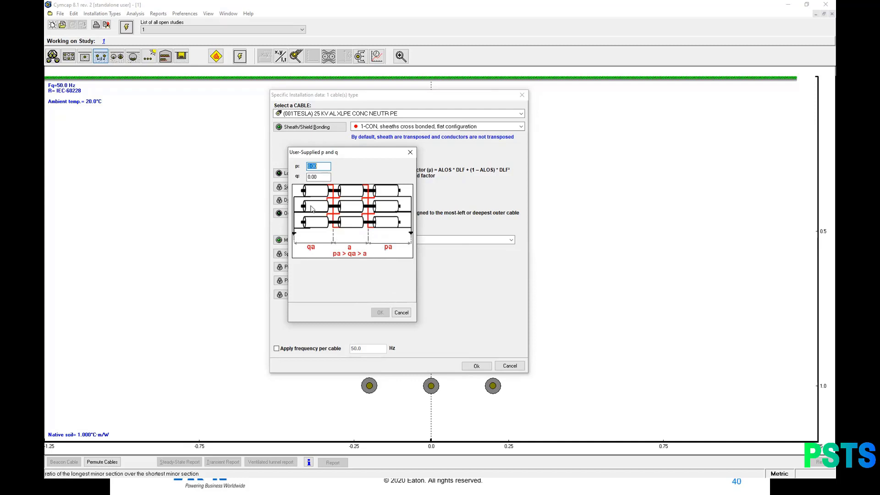
{"action": "left_click", "coordinate": [323, 176]}
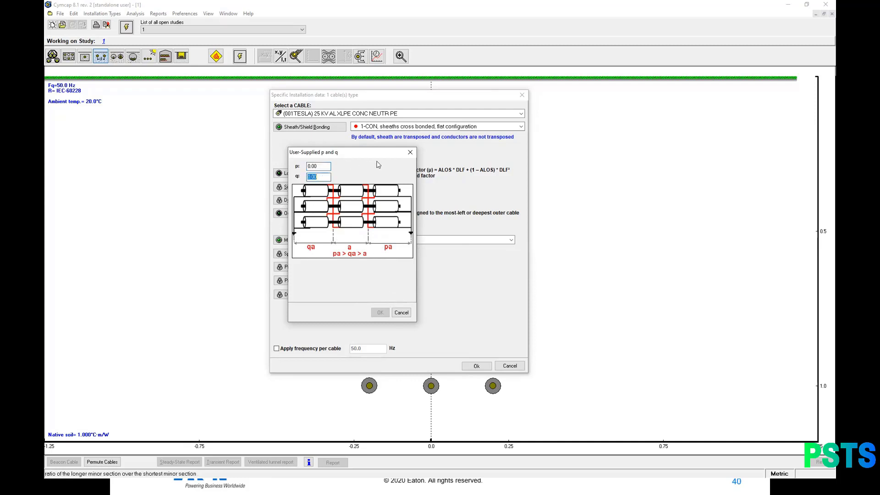
{"action": "left_click_drag", "start_coordinate": [367, 157], "coordinate": [639, 149]}
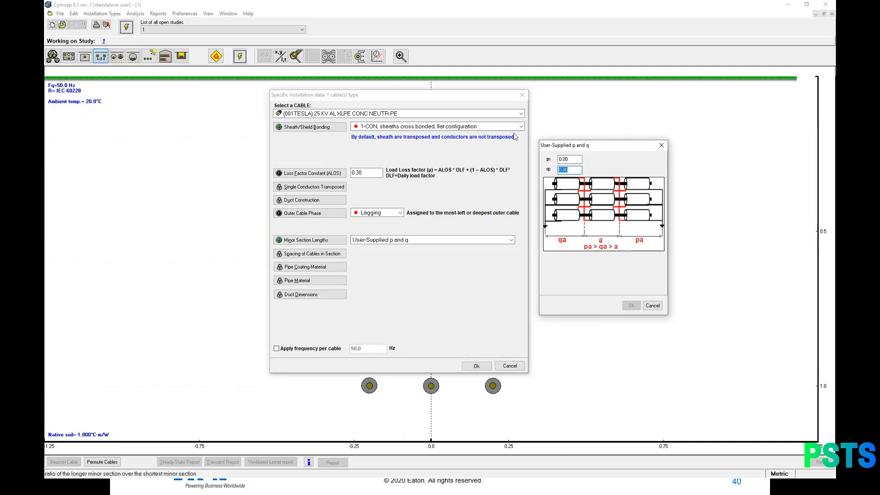
{"action": "left_click", "coordinate": [661, 145]}
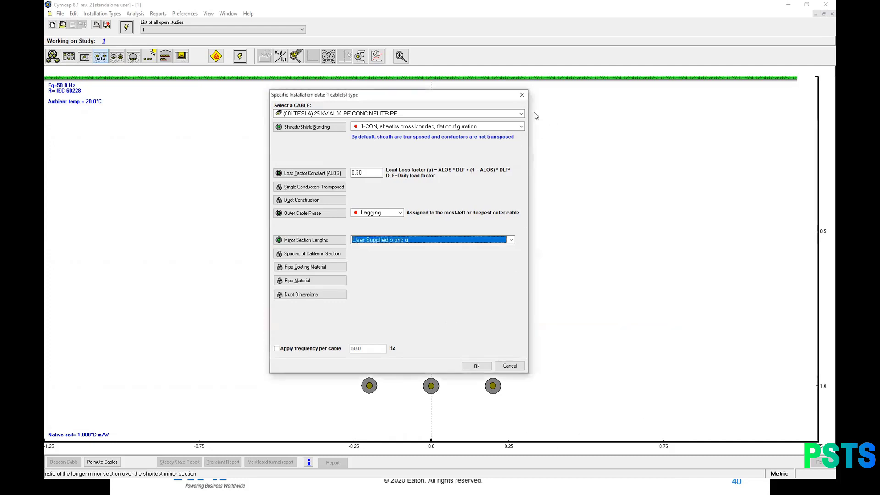
{"action": "left_click", "coordinate": [522, 96]}
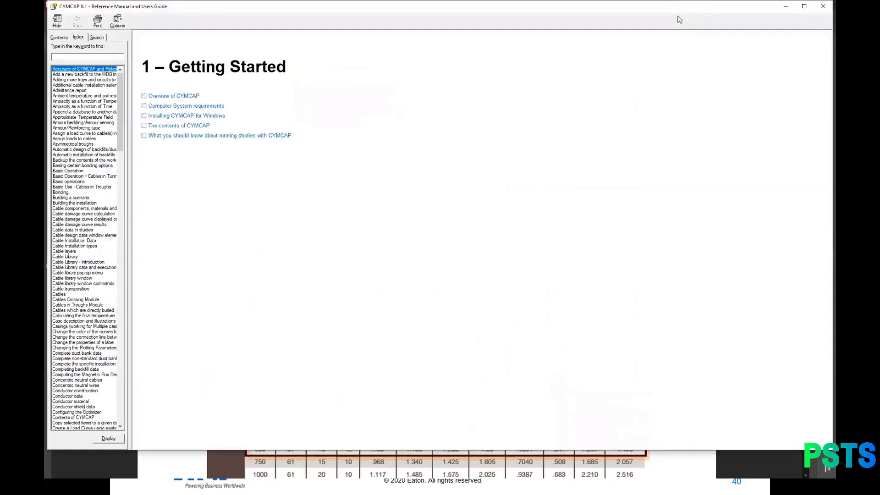
- Move the CYMCAP Reference Manual and Users Guide window out of view
{"action": "left_click_drag", "start_coordinate": [679, 6], "coordinate": [833, 14]}
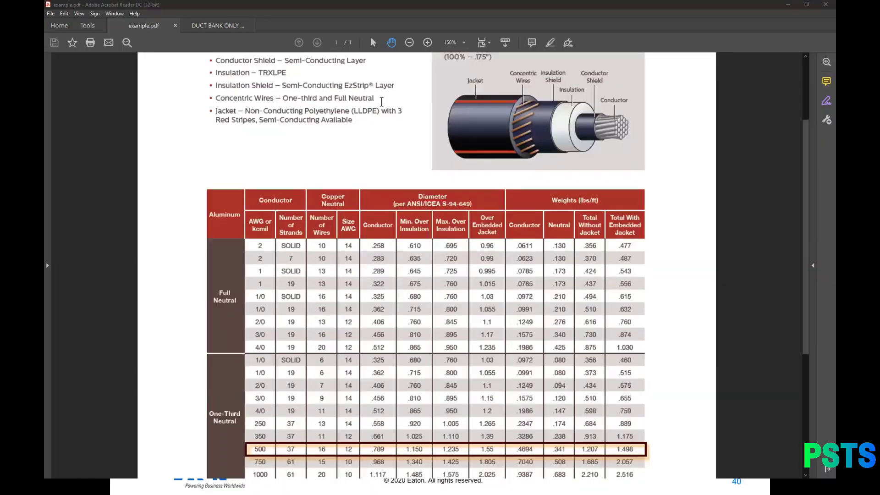
{"action": "key", "text": "ctrl+shift+Escape"}
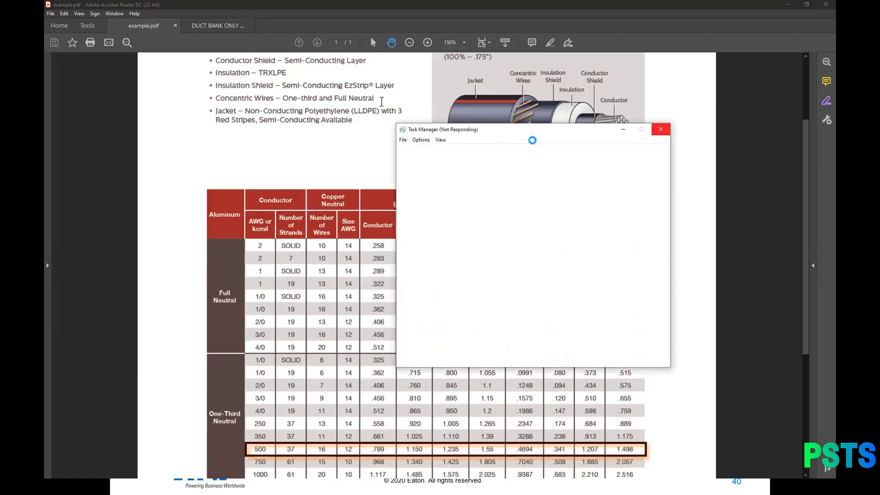
{"action": "left_click", "coordinate": [660, 128]}
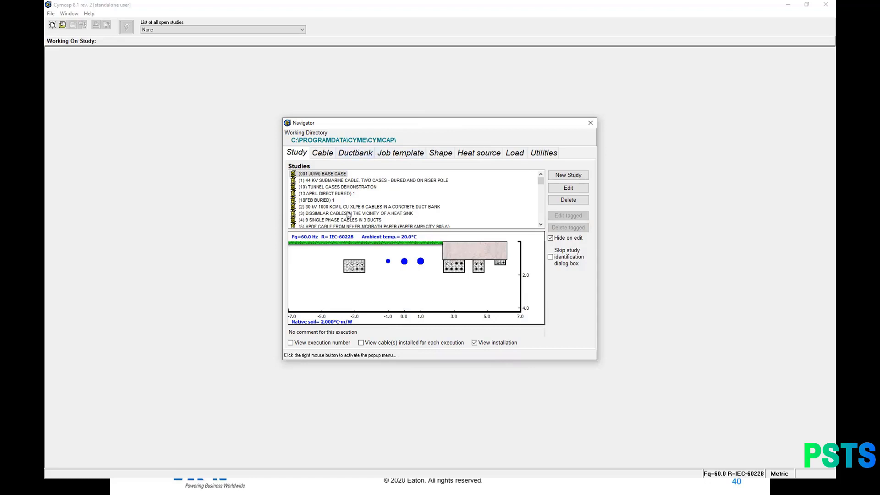
- Switch to CYMCAP and open execution 1 of the (TEST BURED 12 JULY) 1 study from the study library
{"action": "left_click", "coordinate": [324, 152]}
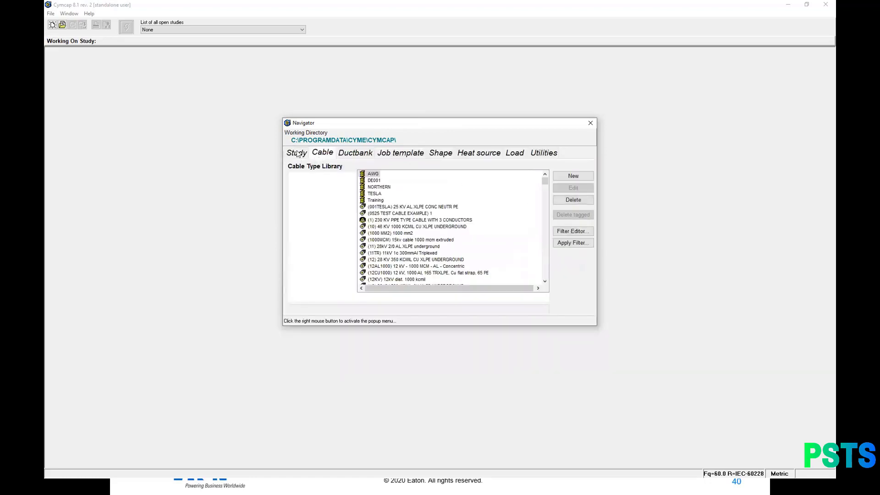
{"action": "left_click", "coordinate": [297, 153]}
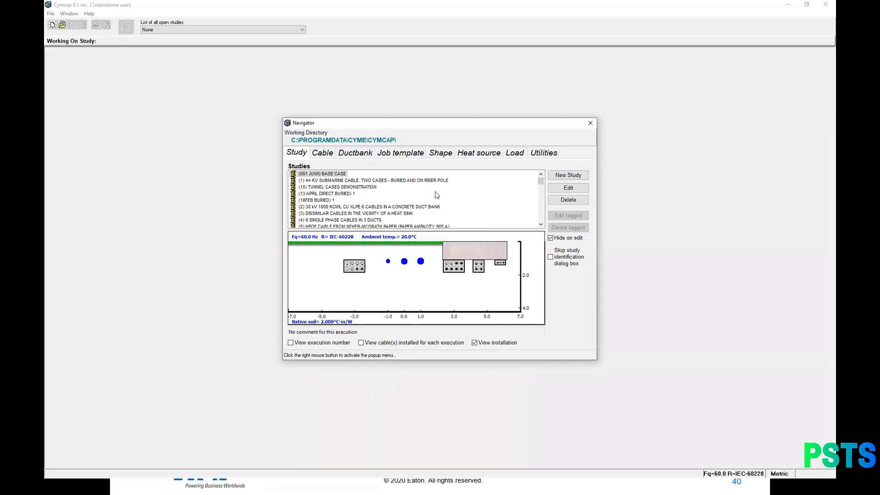
{"action": "double_click", "coordinate": [326, 175]}
{"action": "double_click", "coordinate": [323, 175]}
{"action": "scroll", "coordinate": [341, 201], "scroll_direction": "down", "scroll_amount": 3}
{"action": "scroll", "coordinate": [342, 203], "scroll_direction": "down", "scroll_amount": 2}
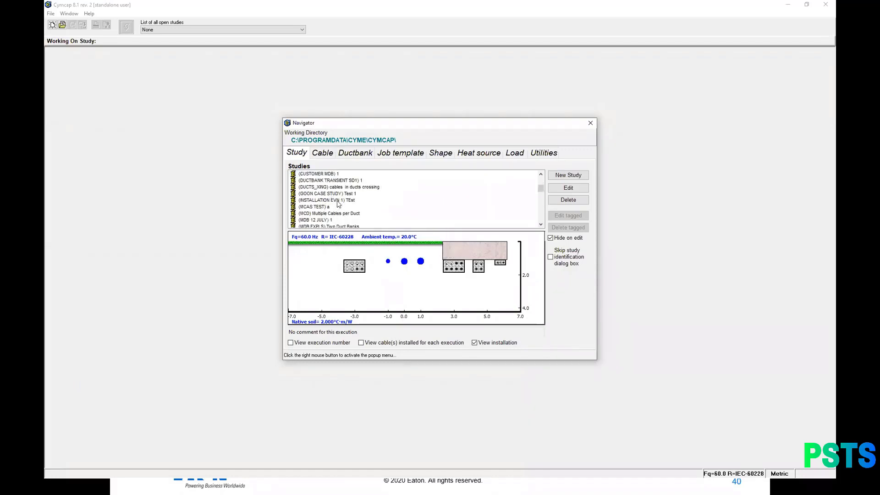
{"action": "scroll", "coordinate": [340, 204], "scroll_direction": "up", "scroll_amount": 3}
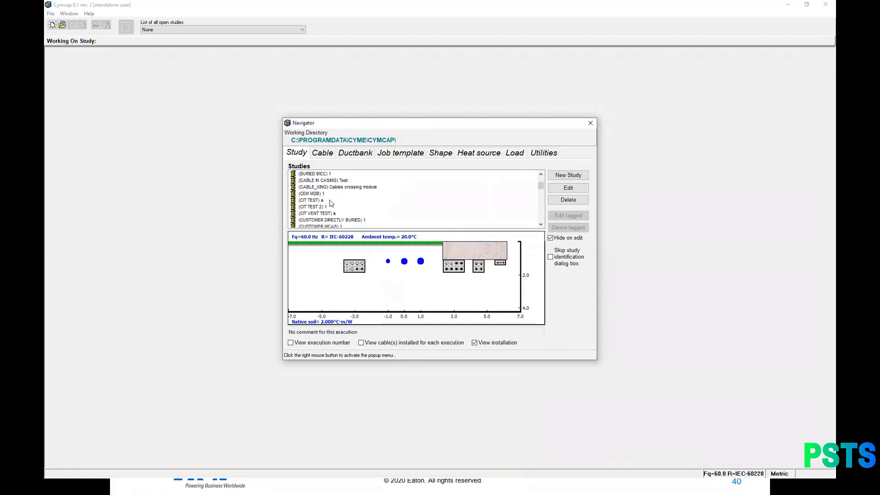
{"action": "scroll", "coordinate": [351, 203], "scroll_direction": "down", "scroll_amount": 8}
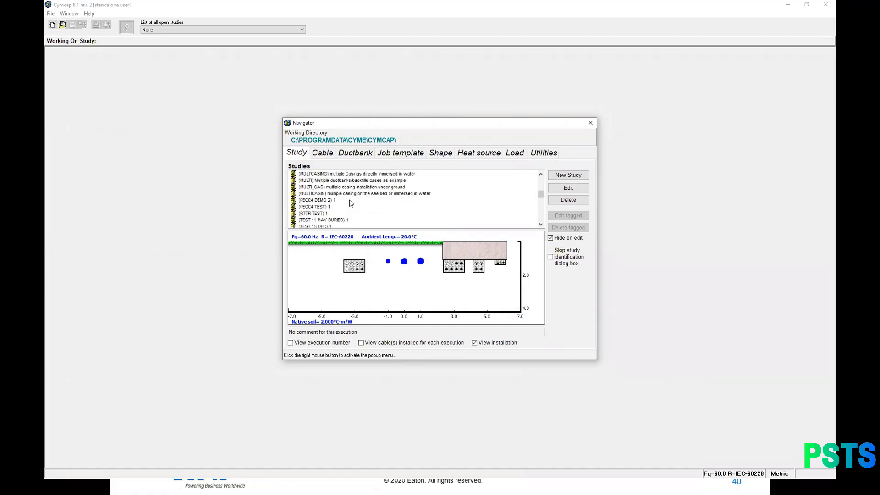
{"action": "scroll", "coordinate": [334, 210], "scroll_direction": "down", "scroll_amount": 4}
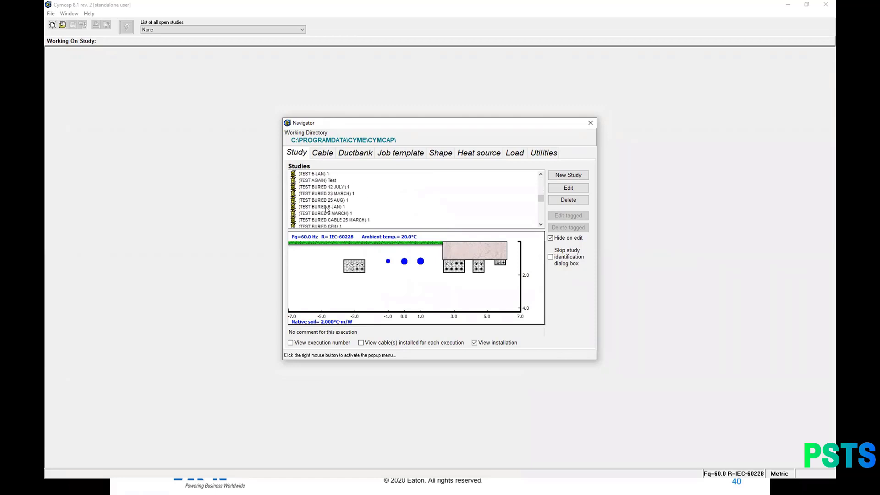
{"action": "double_click", "coordinate": [310, 187]}
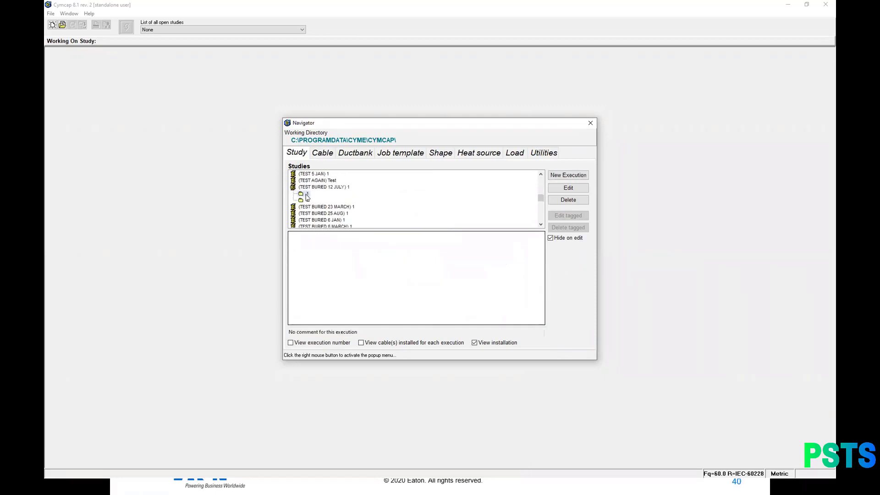
{"action": "double_click", "coordinate": [308, 197]}
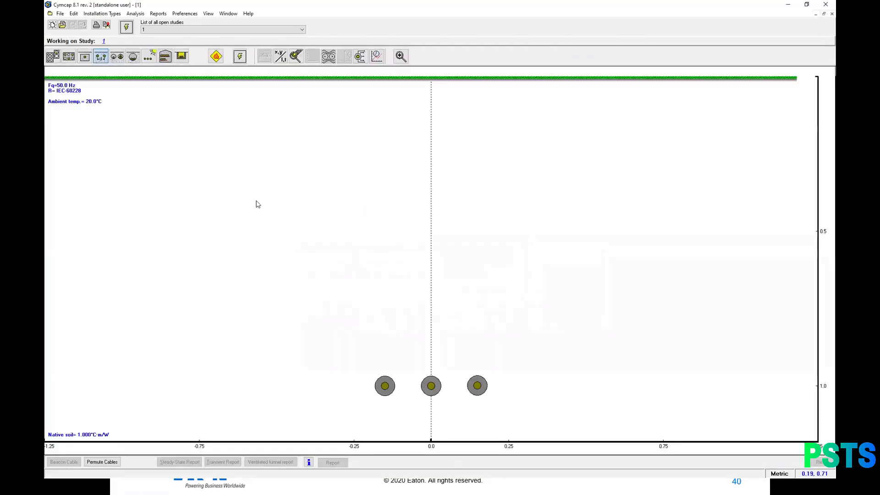
- Run the steady-state analysis and generate a Microsoft Excel report that includes the Electrical and Steady-State results
{"action": "left_click", "coordinate": [240, 57]}
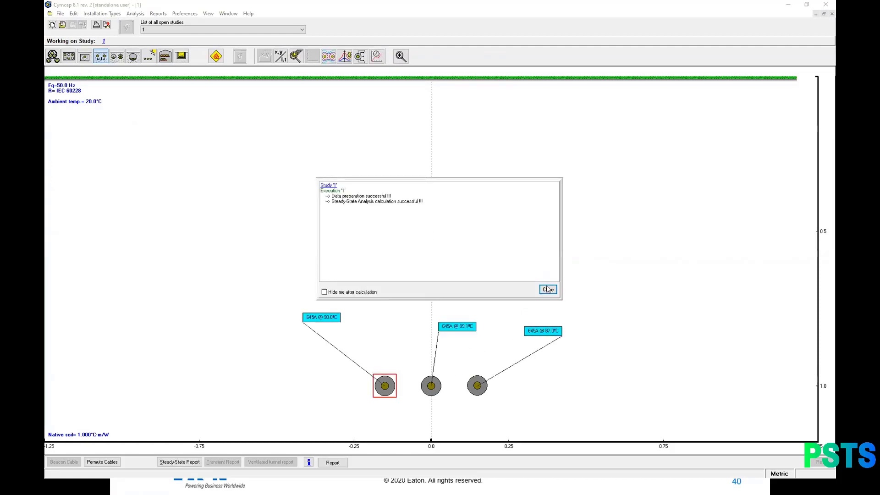
{"action": "left_click", "coordinate": [548, 289]}
{"action": "left_click", "coordinate": [336, 464]}
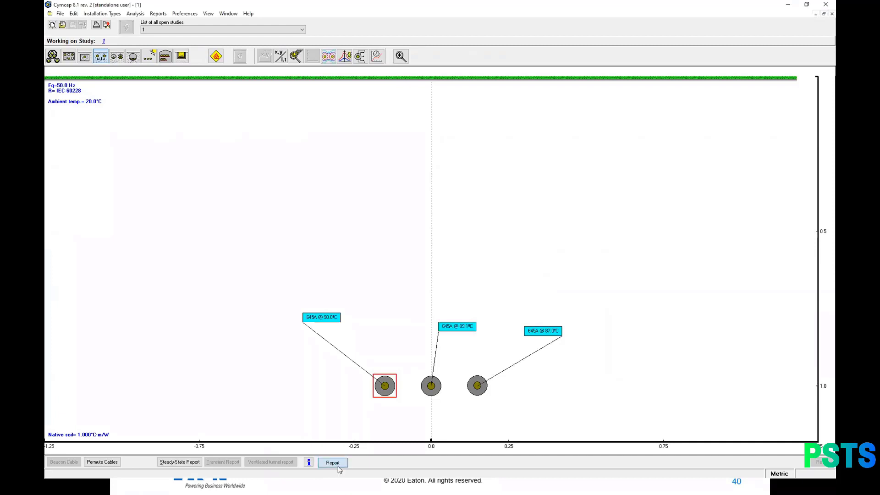
{"action": "left_click", "coordinate": [373, 201]}
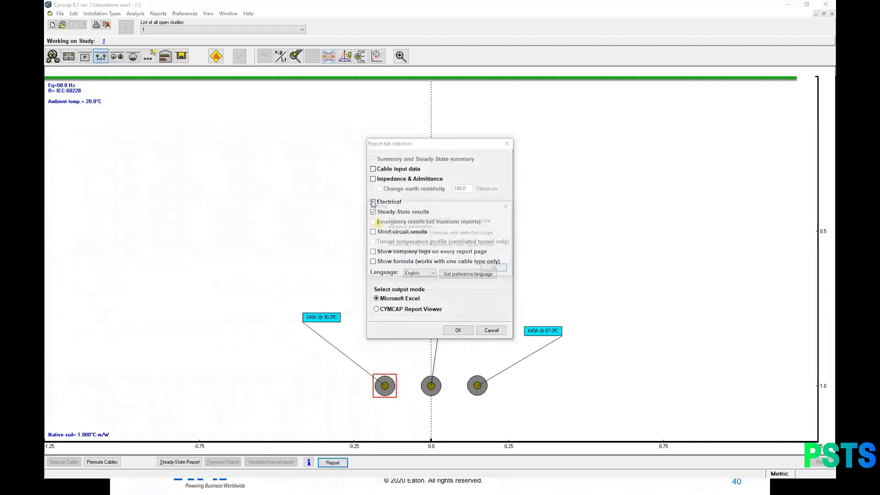
{"action": "left_click", "coordinate": [489, 269]}
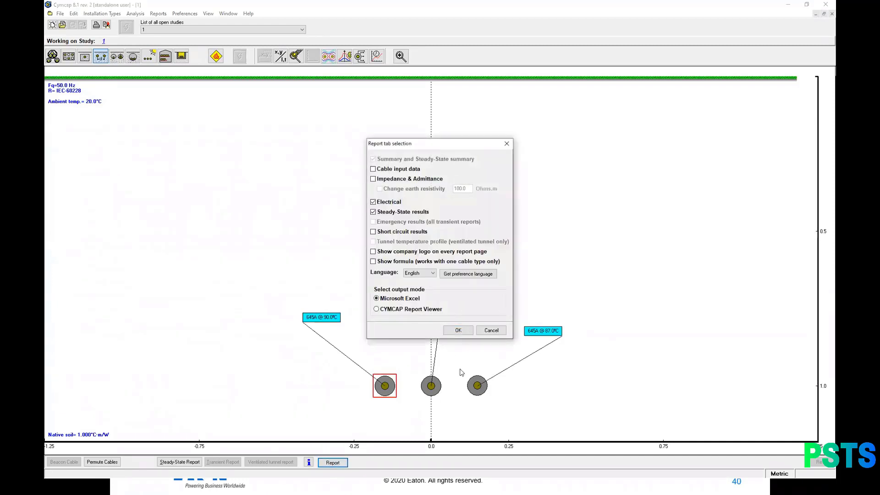
{"action": "left_click", "coordinate": [458, 330]}
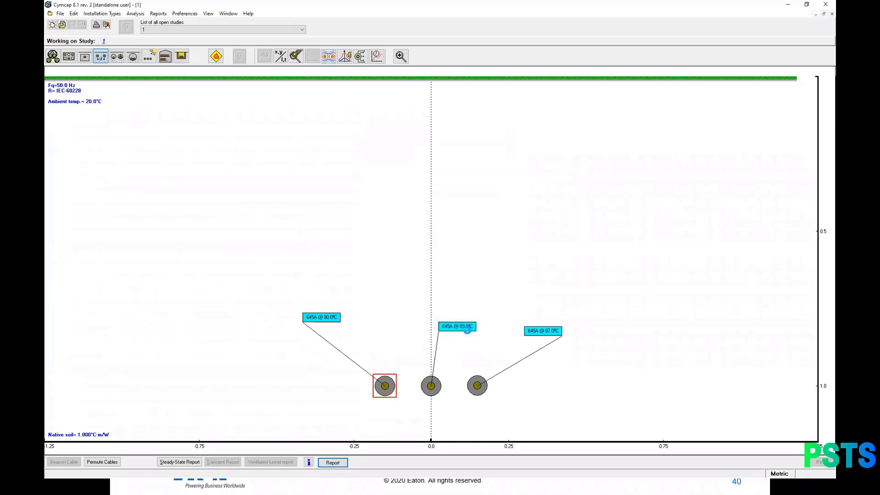